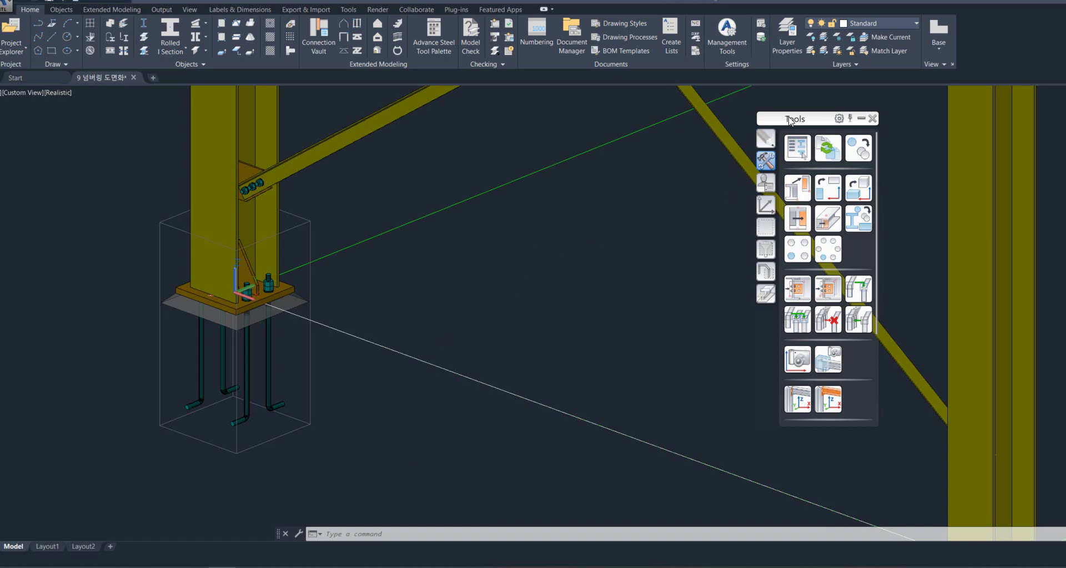
Start a node camera and pick the foundation box around the column base.
{"action": "left_click_drag", "start_coordinate": [790, 121], "coordinate": [658, 125]}
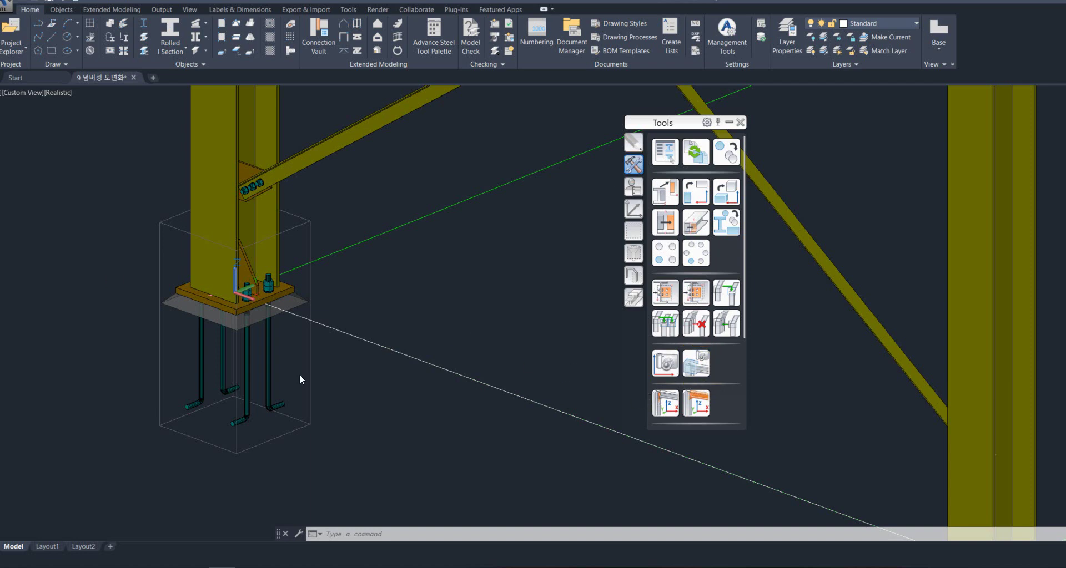
{"action": "left_click", "coordinate": [693, 358]}
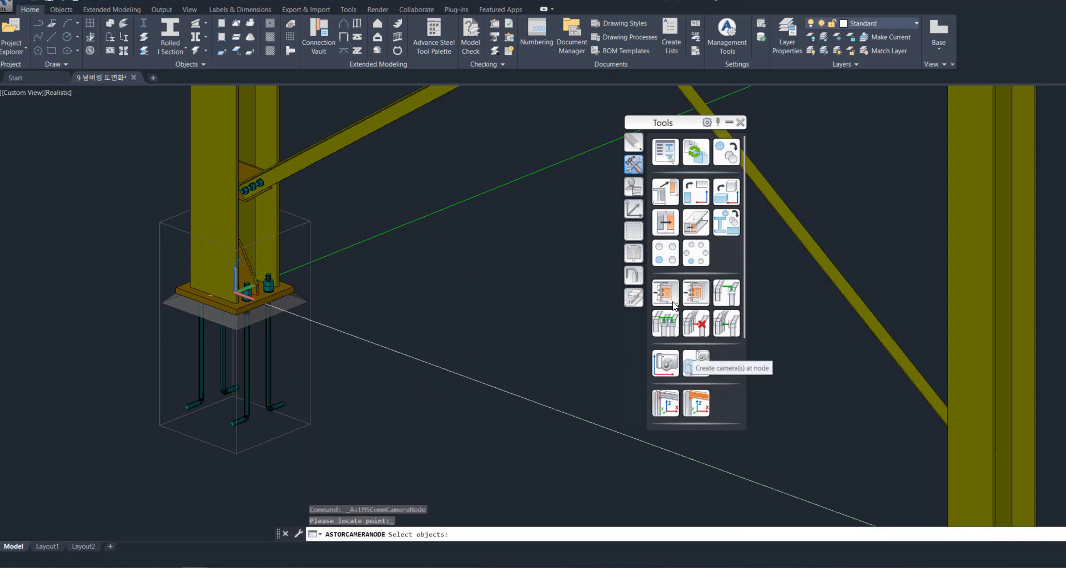
{"action": "left_click", "coordinate": [310, 222]}
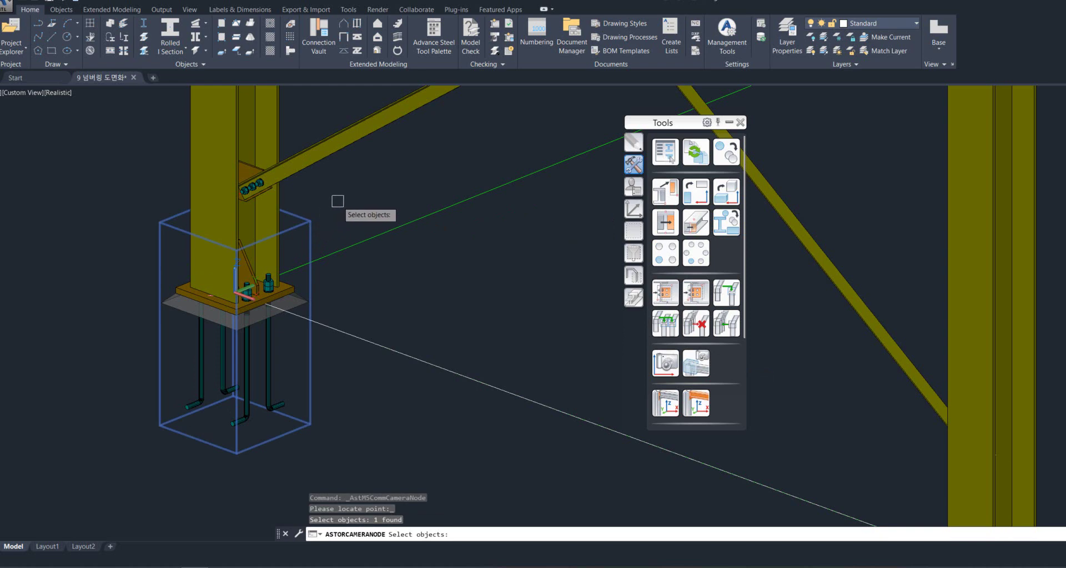
{"action": "key", "text": "Return"}
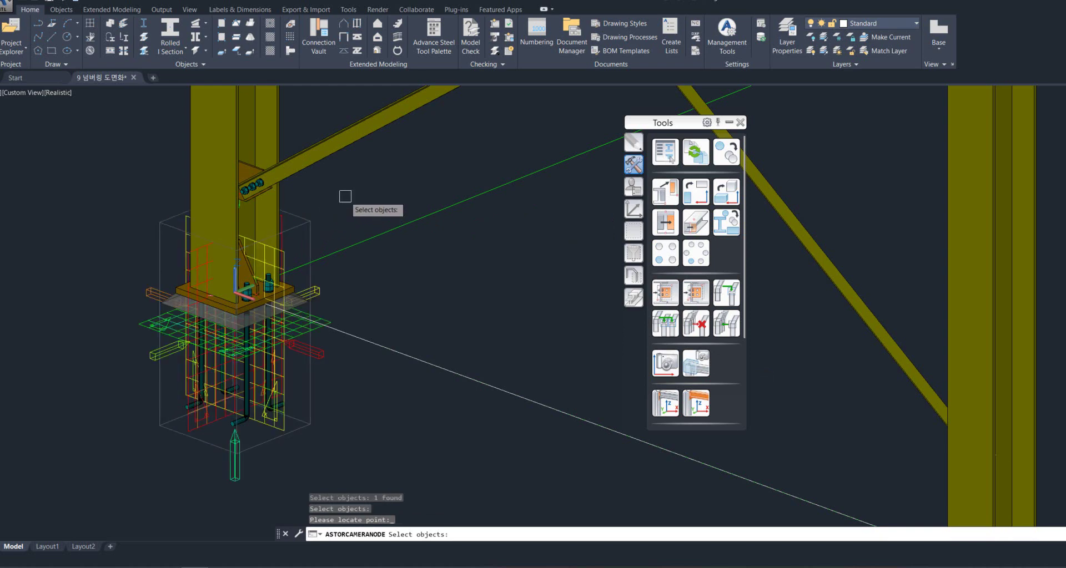
Add the purple reinforcement bar and two more bars, finish, and select the new camera box.
{"action": "scroll", "coordinate": [300, 369], "scroll_direction": "up", "scroll_amount": 3}
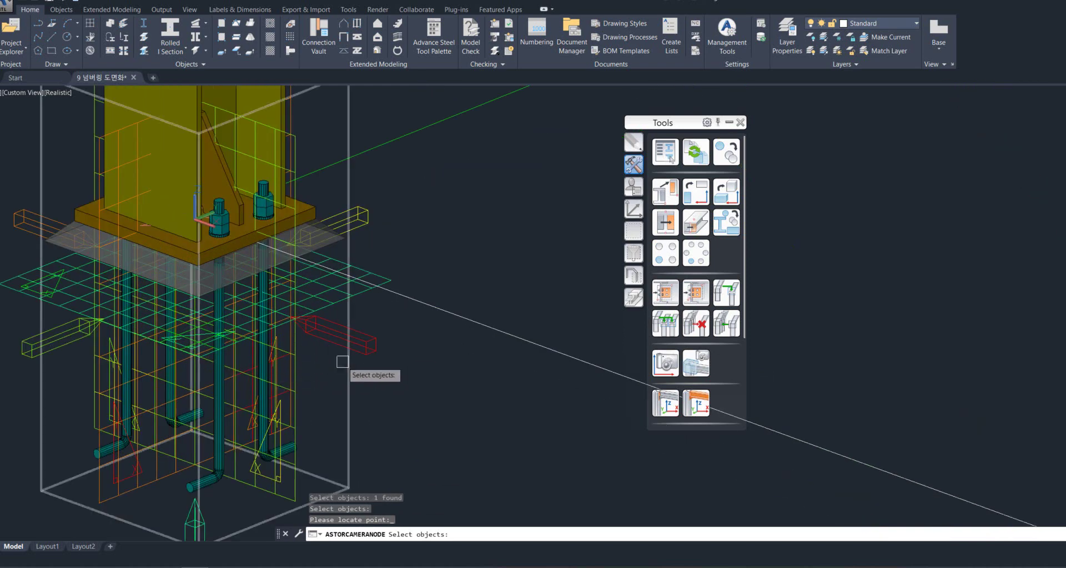
{"action": "left_click", "coordinate": [339, 341]}
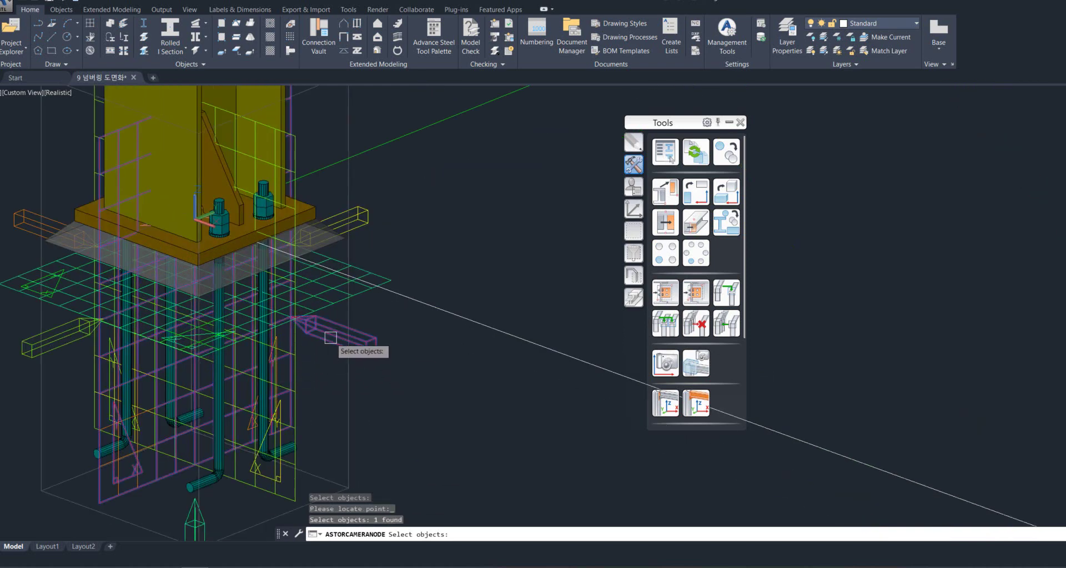
{"action": "left_click", "coordinate": [65, 343]}
{"action": "scroll", "coordinate": [335, 332], "scroll_direction": "up", "scroll_amount": 3}
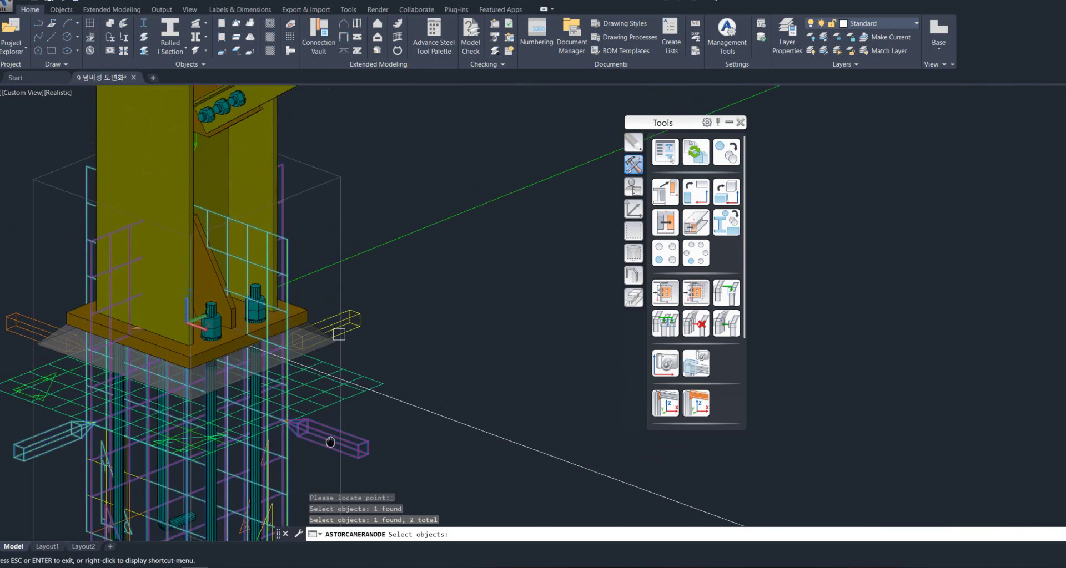
{"action": "scroll", "coordinate": [204, 179], "scroll_direction": "up", "scroll_amount": 3}
{"action": "left_click", "coordinate": [183, 106]}
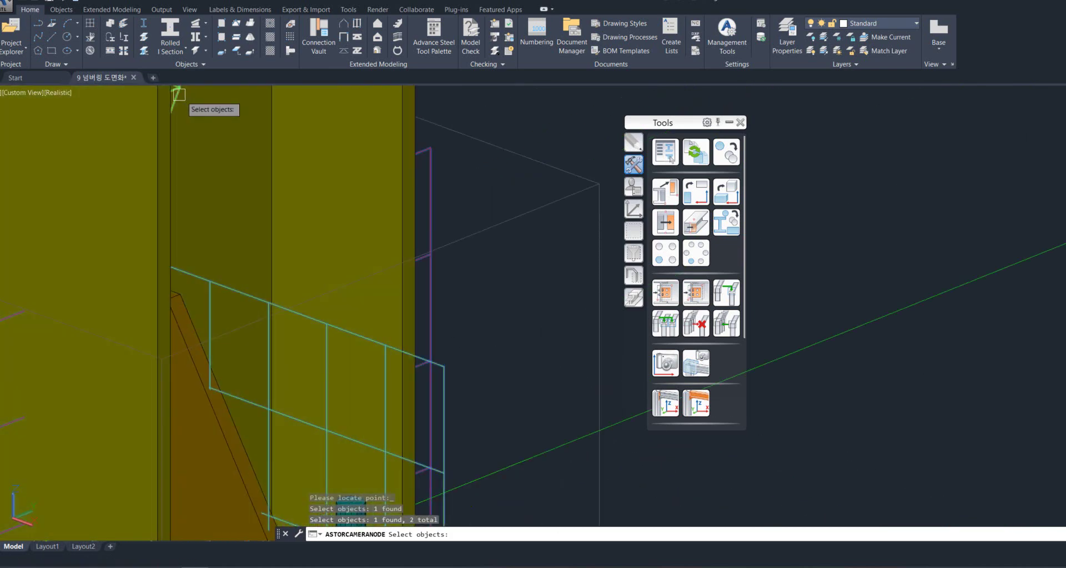
{"action": "scroll", "coordinate": [254, 277], "scroll_direction": "down", "scroll_amount": 3}
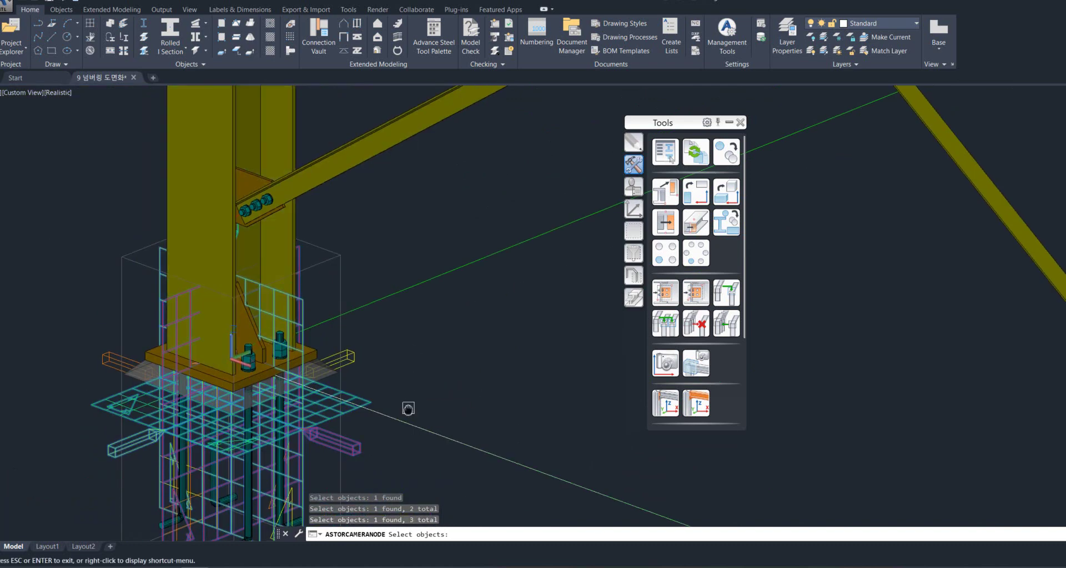
{"action": "middle_click_drag", "start_coordinate": [408, 408], "coordinate": [447, 309]}
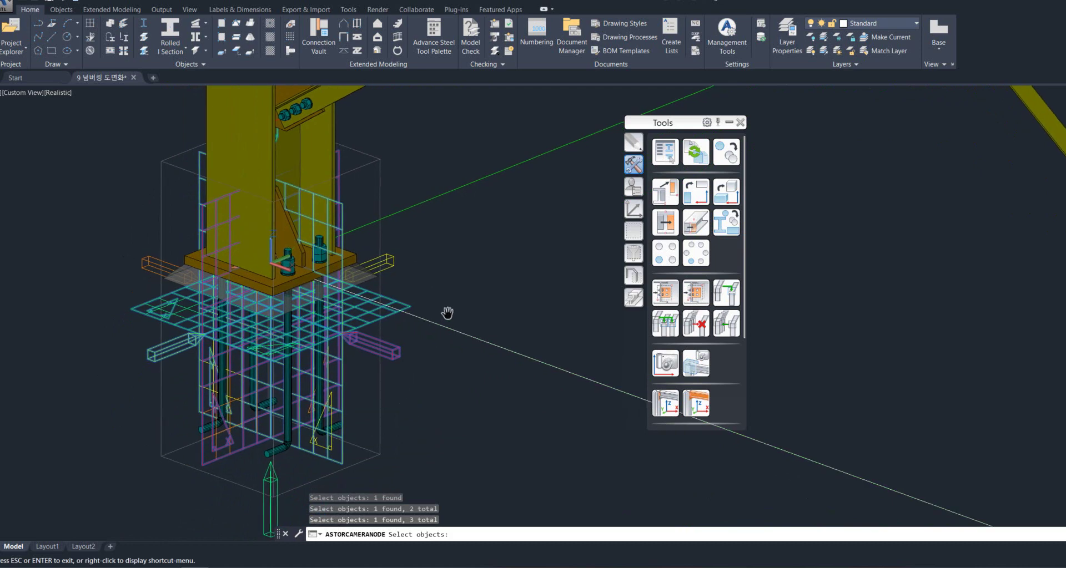
{"action": "key", "text": "Return"}
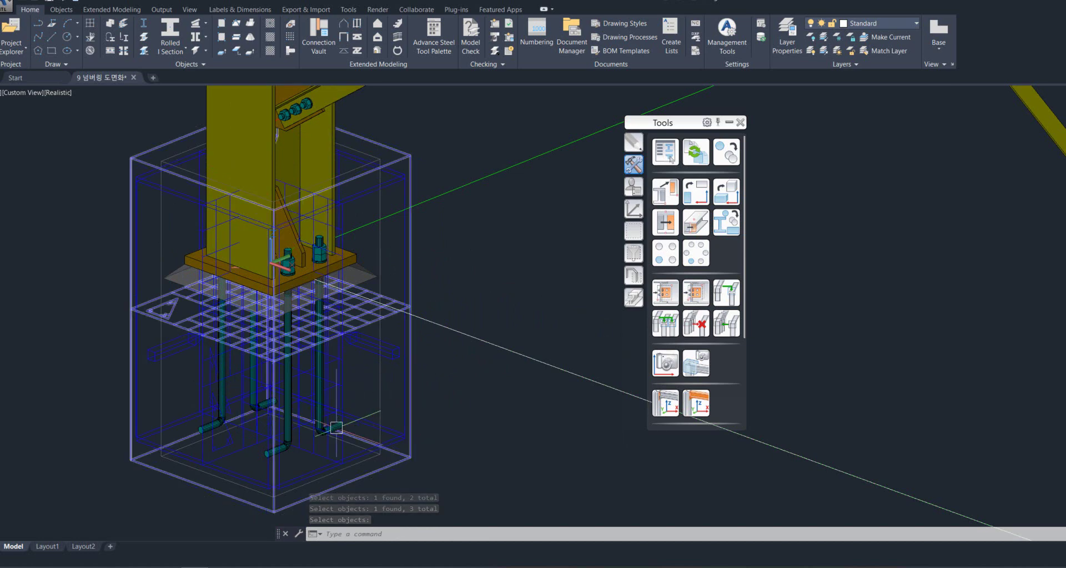
{"action": "left_click", "coordinate": [174, 356]}
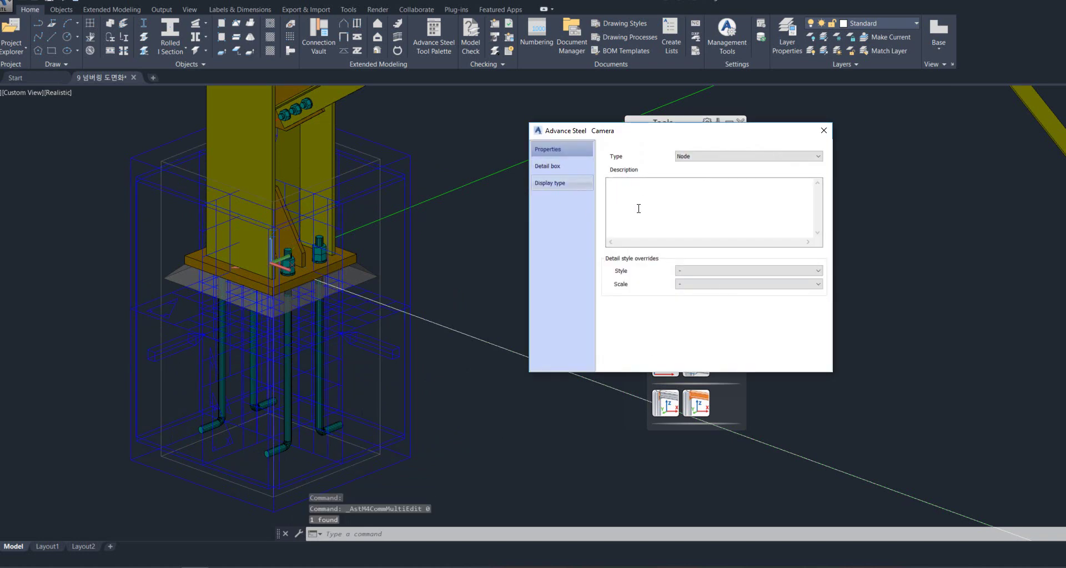
Give the camera the 1-3 KOREA - ANCHOR DETAIL SIDE style at scale 1:10.
{"action": "left_click", "coordinate": [721, 271]}
{"action": "scroll", "coordinate": [815, 300], "scroll_direction": "down", "scroll_amount": 5}
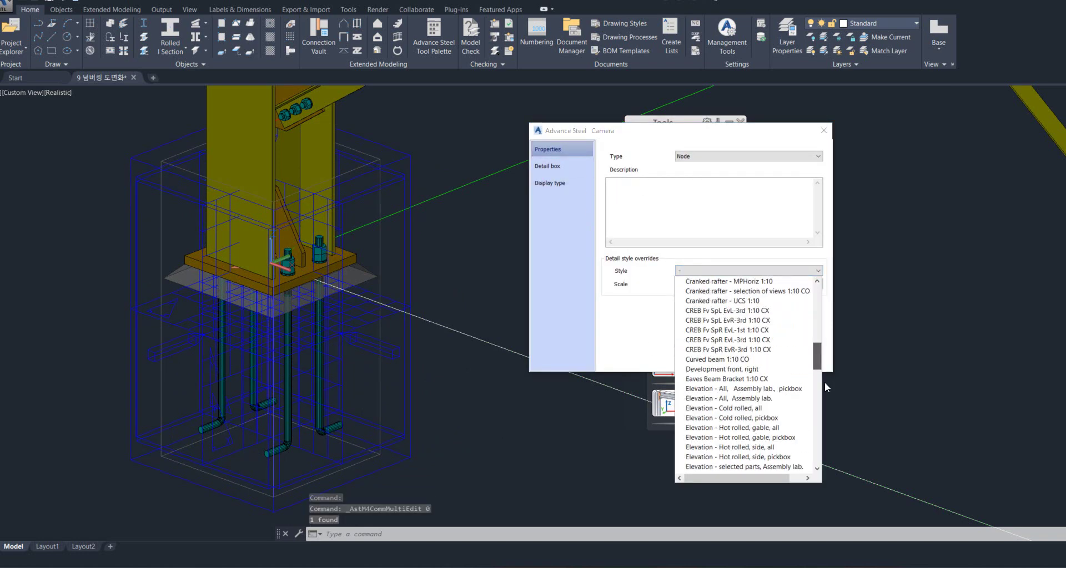
{"action": "scroll", "coordinate": [816, 422], "scroll_direction": "down", "scroll_amount": 10}
{"action": "left_click", "coordinate": [688, 469]}
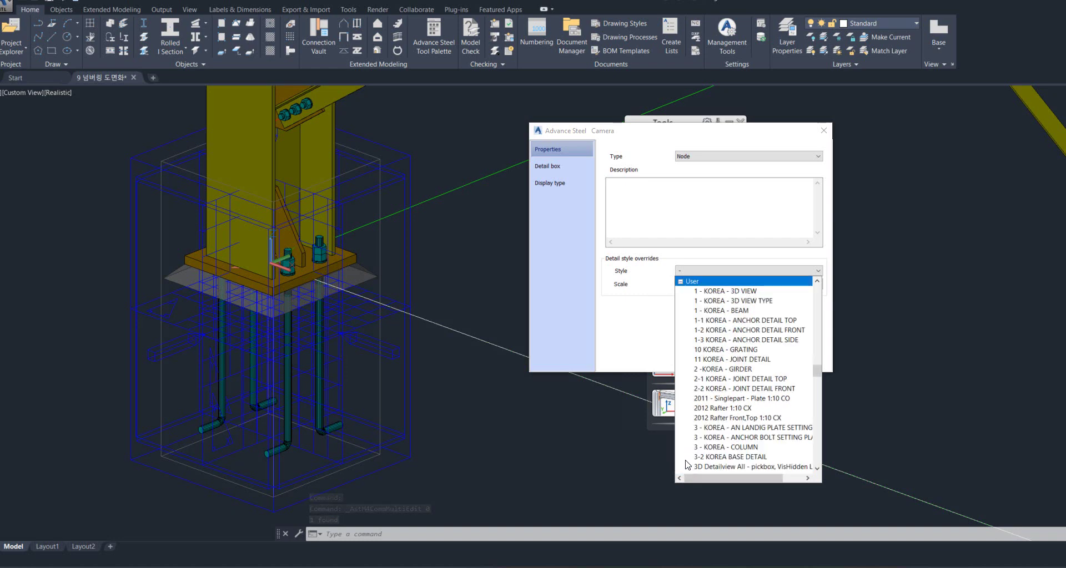
{"action": "left_click", "coordinate": [752, 340]}
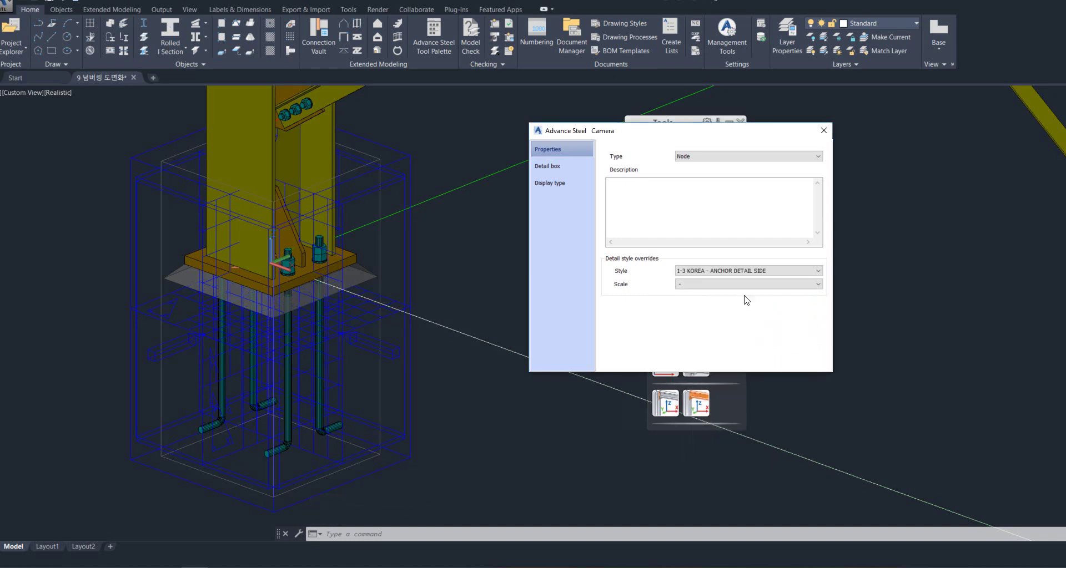
{"action": "left_click", "coordinate": [744, 284]}
{"action": "left_click", "coordinate": [720, 317]}
Set the detail box Front and Rear depths to 50 and Y-delta to 1500.
{"action": "left_click", "coordinate": [553, 165]}
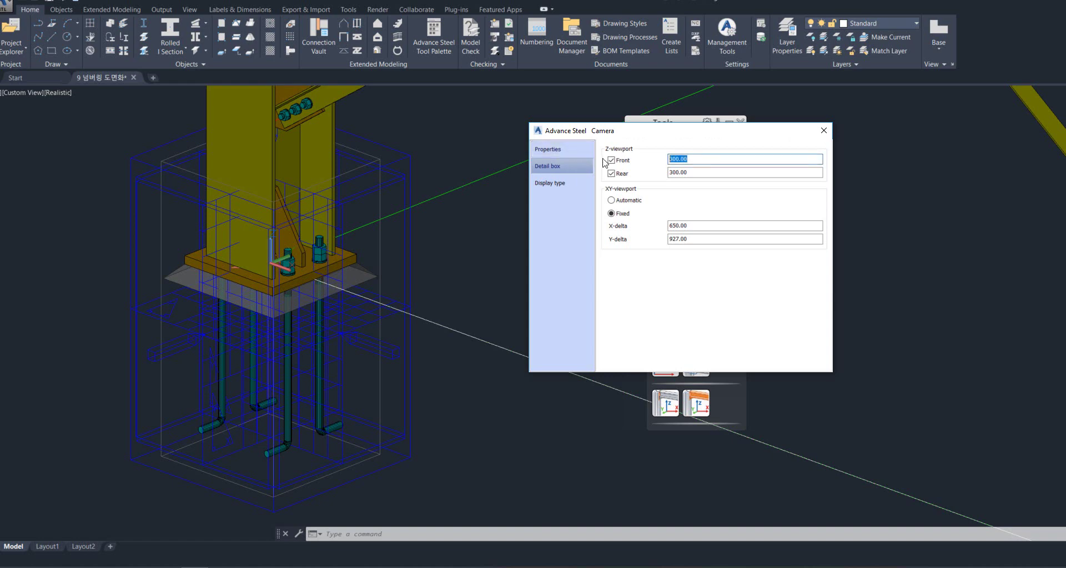
{"action": "left_click_drag", "start_coordinate": [688, 173], "coordinate": [682, 172]}
{"action": "left_click", "coordinate": [712, 241]}
{"action": "type", "text": "1500"}
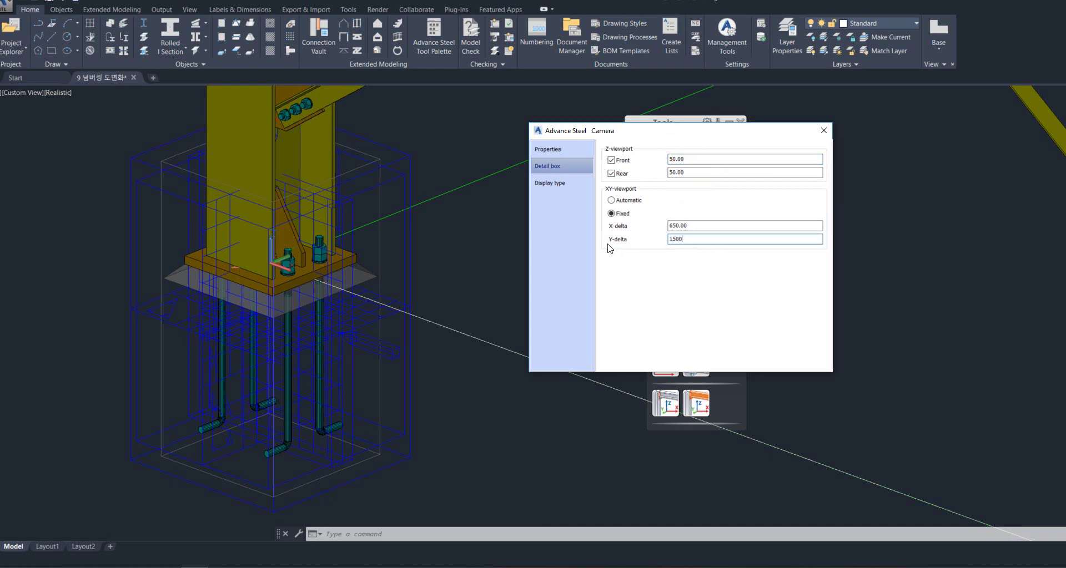
{"action": "left_click", "coordinate": [722, 226]}
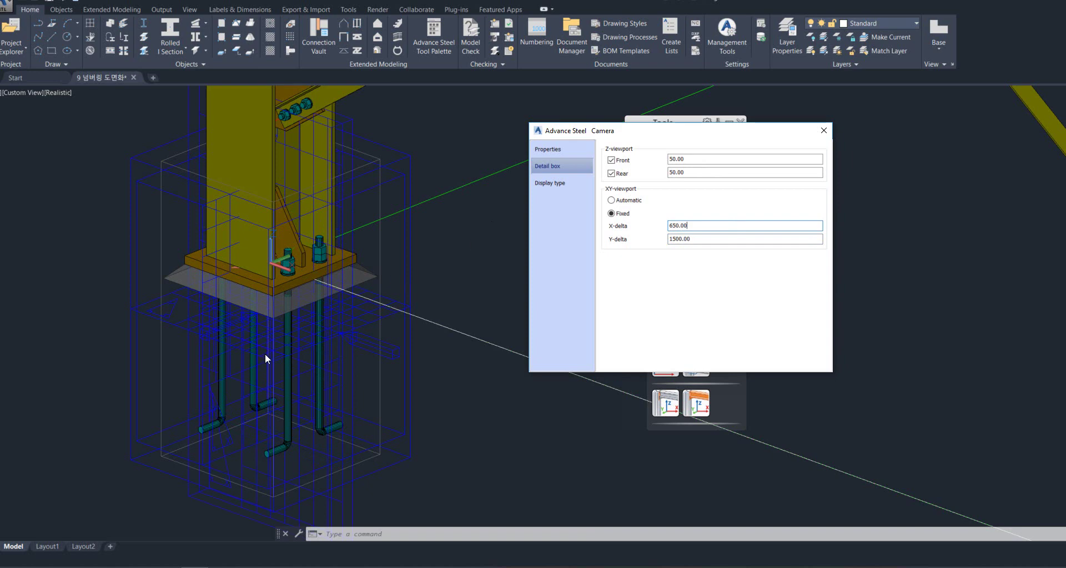
{"action": "left_click", "coordinate": [834, 135]}
{"action": "left_click", "coordinate": [824, 136]}
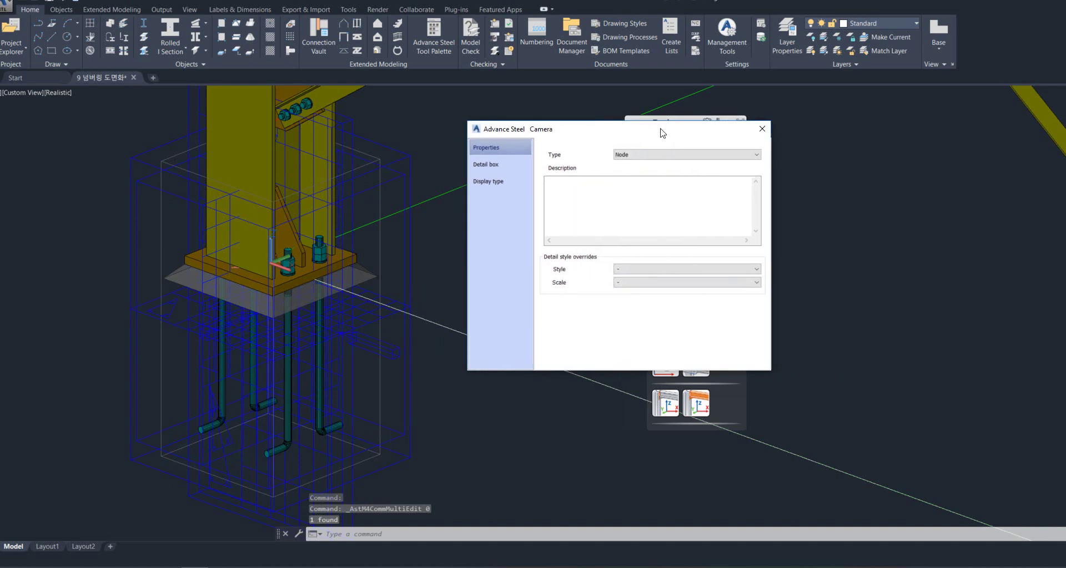
Set the second camera's style to 1-2 KOREA - ANCHOR DETAIL FRONT at scale 1:10.
{"action": "mouse_move", "coordinate": [660, 133]}
{"action": "left_mouse_down"}
{"action": "mouse_move", "coordinate": [550, 107]}
{"action": "mouse_move", "coordinate": [638, 108]}
{"action": "left_mouse_up"}
{"action": "left_click", "coordinate": [690, 241]}
{"action": "scroll", "coordinate": [714, 274], "scroll_direction": "up", "scroll_amount": 1}
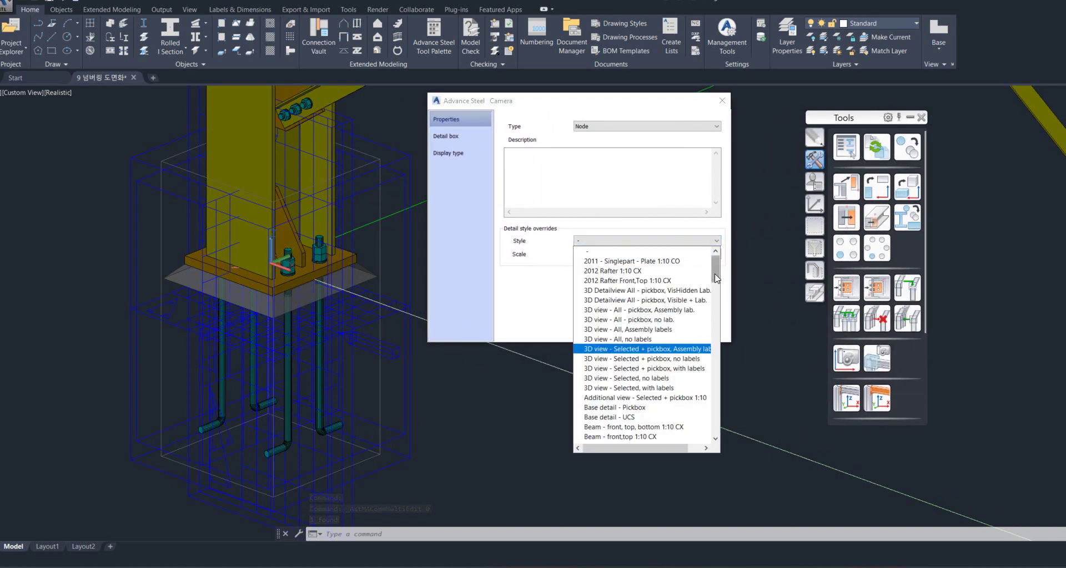
{"action": "scroll", "coordinate": [714, 275], "scroll_direction": "down", "scroll_amount": 10}
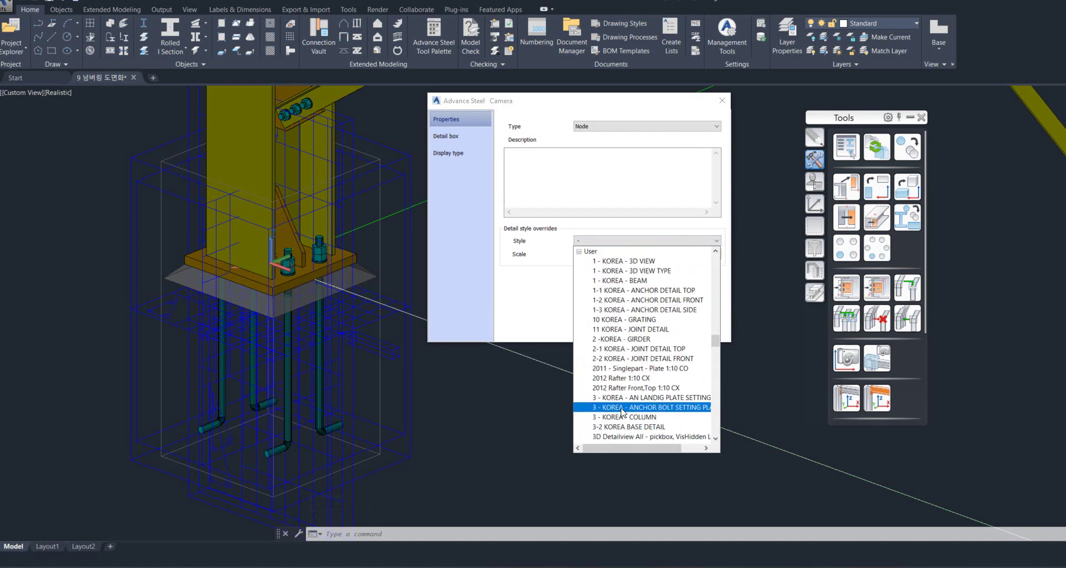
{"action": "left_click", "coordinate": [682, 300]}
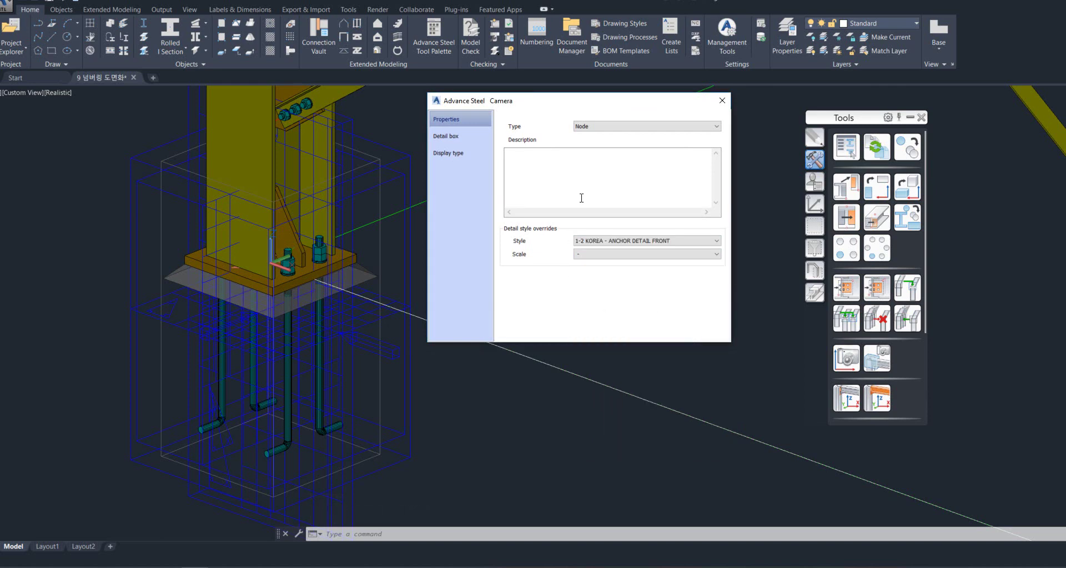
{"action": "left_click", "coordinate": [654, 256]}
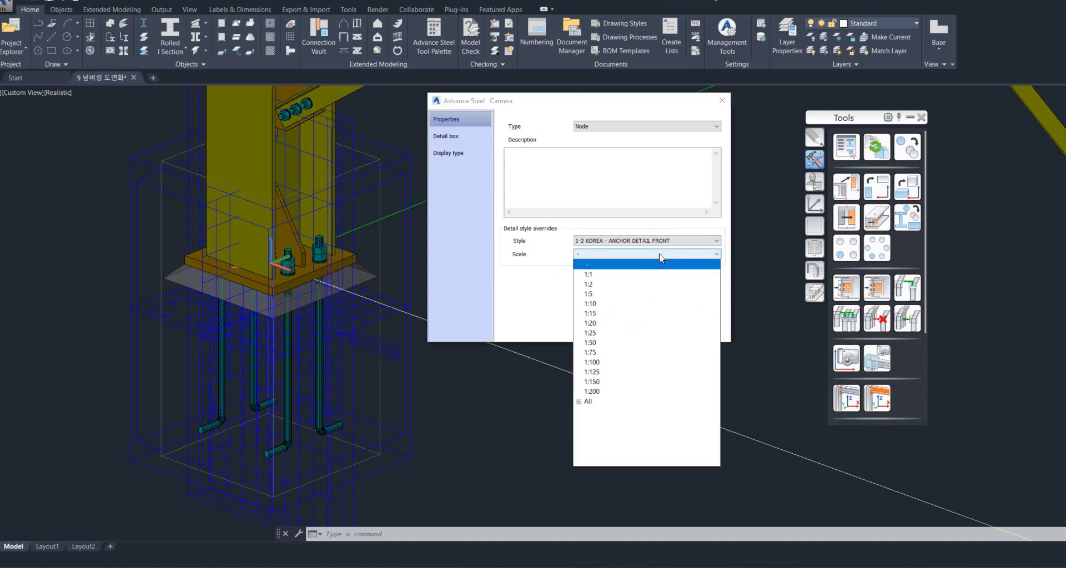
{"action": "left_click", "coordinate": [627, 305]}
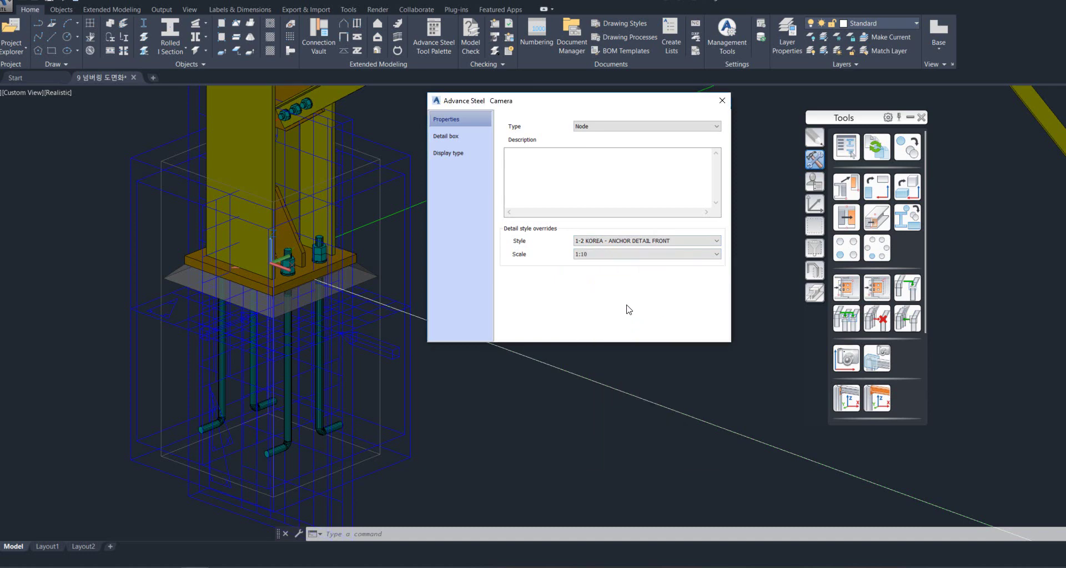
Change the detail box Y-delta from 927 to 1500.
{"action": "left_click", "coordinate": [476, 137]}
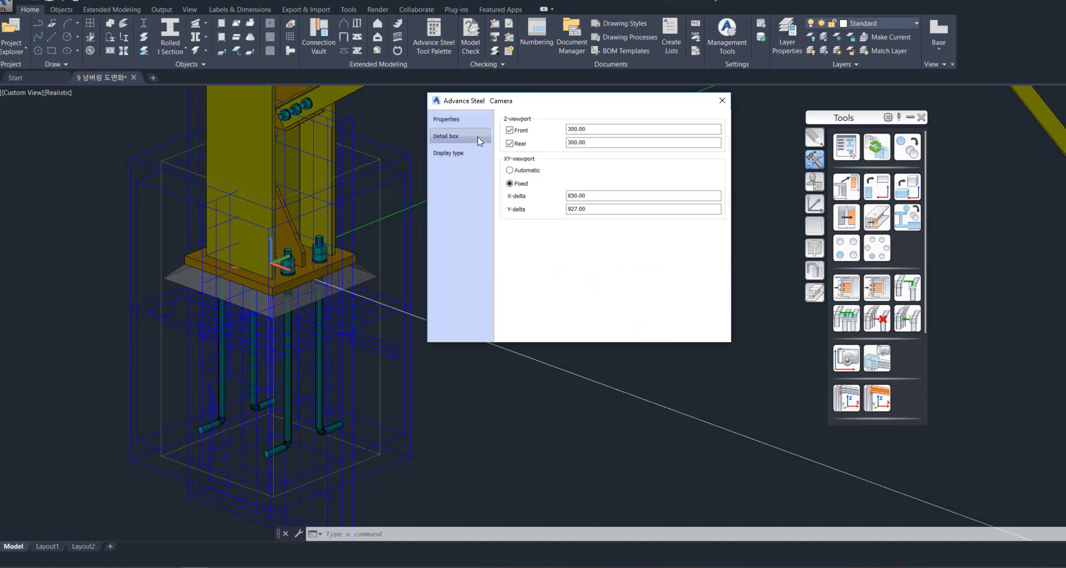
{"action": "left_click", "coordinate": [606, 209]}
{"action": "type", "text": "1500"}
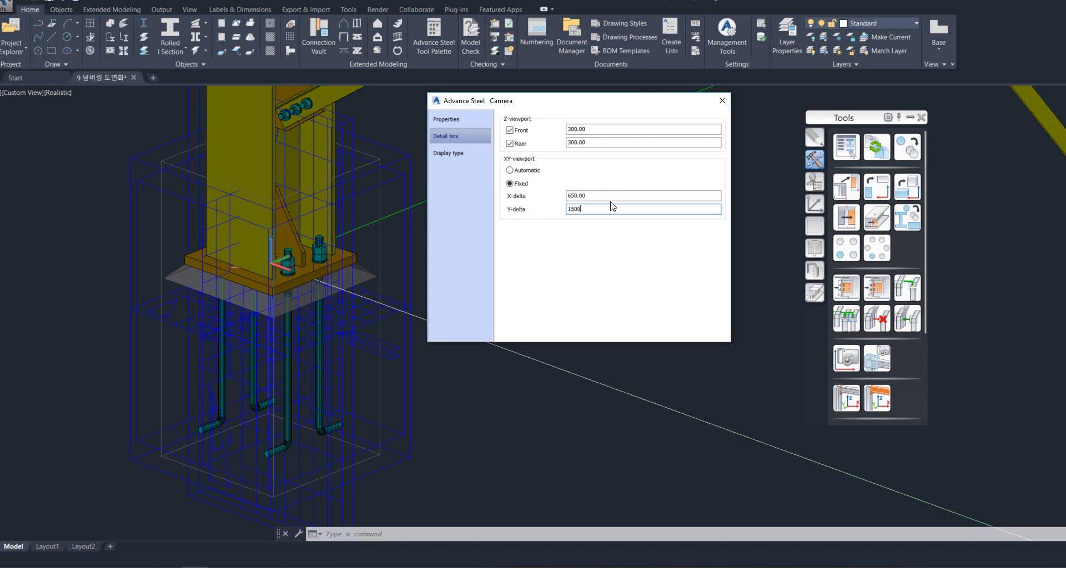
{"action": "key", "text": "Return"}
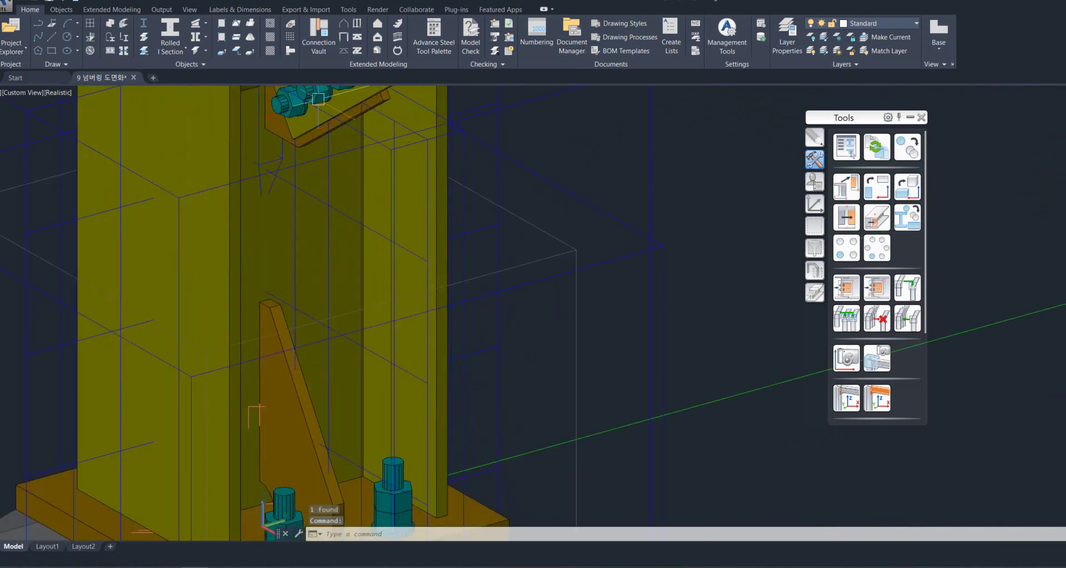
Open the column camera's properties and choose the 1-1 KOREA - ANCHOR DETAIL TOP style.
{"action": "left_click", "coordinate": [274, 209]}
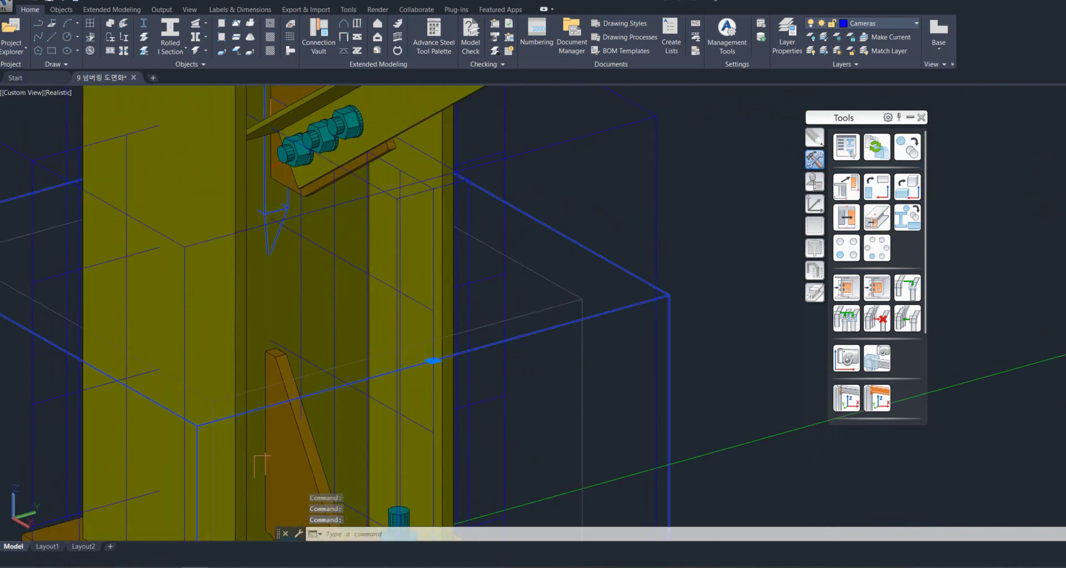
{"action": "double_click", "coordinate": [274, 211]}
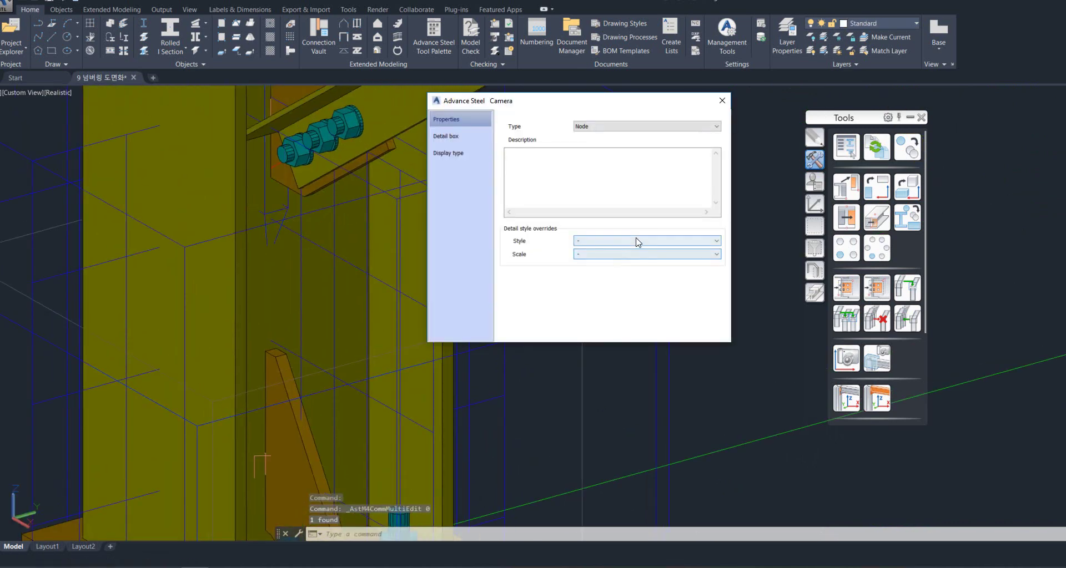
{"action": "left_click", "coordinate": [639, 240]}
{"action": "scroll", "coordinate": [713, 347], "scroll_direction": "down", "scroll_amount": 5}
{"action": "scroll", "coordinate": [713, 347], "scroll_direction": "down", "scroll_amount": 4}
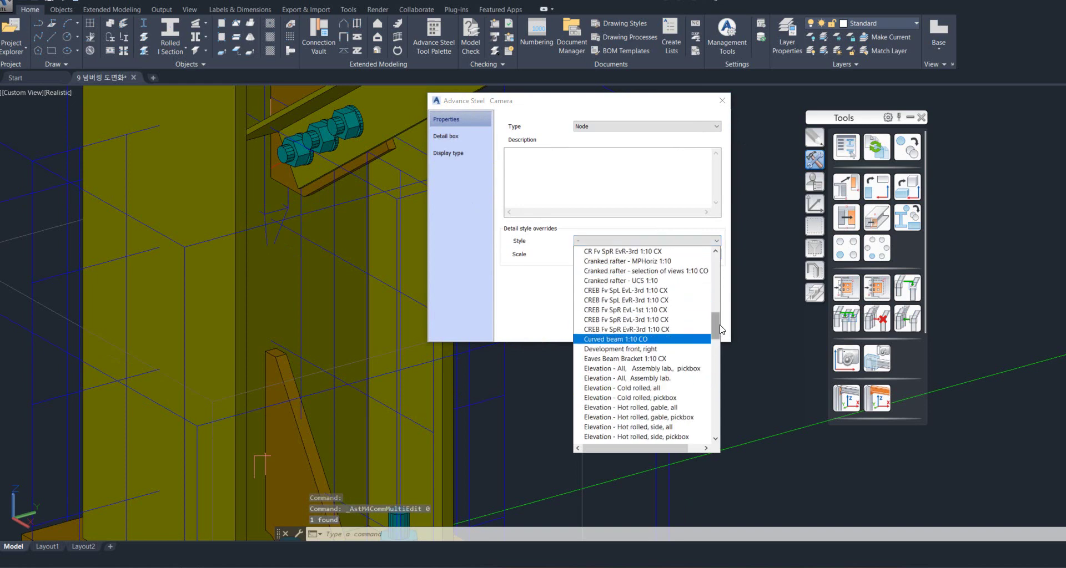
{"action": "left_click_drag", "start_coordinate": [714, 347], "coordinate": [719, 429]}
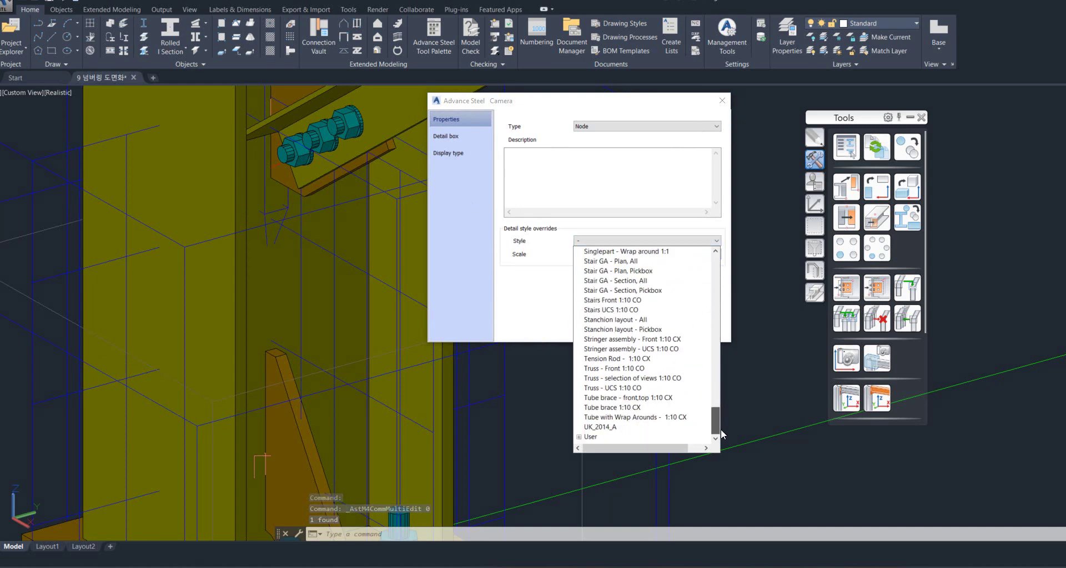
{"action": "left_click", "coordinate": [583, 437]}
{"action": "left_click", "coordinate": [676, 294]}
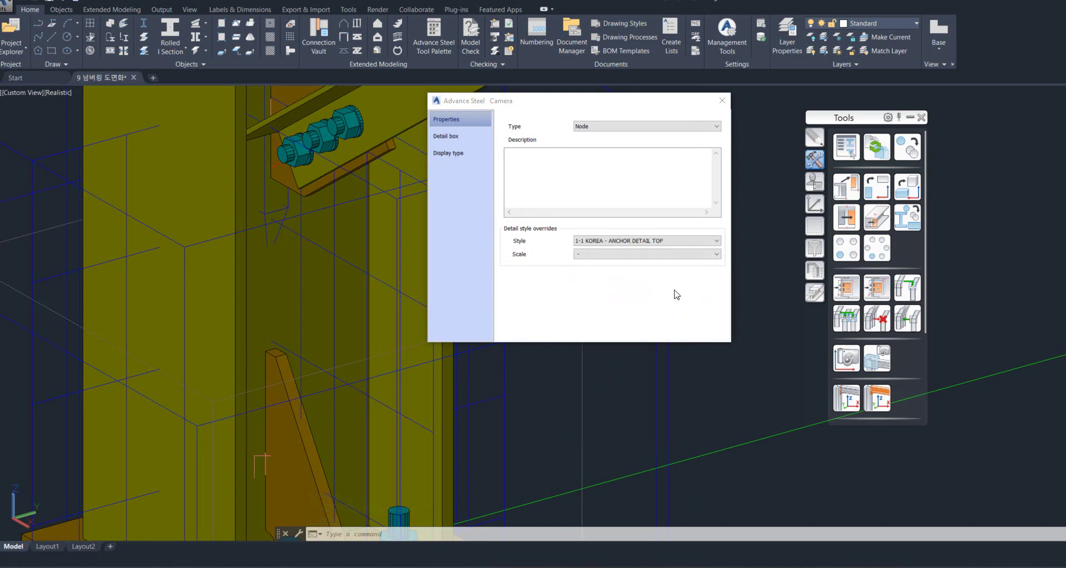
Set the detail scale to 1:10, check the detail box extents, and close the settings.
{"action": "left_click", "coordinate": [595, 257]}
{"action": "left_click", "coordinate": [614, 312]}
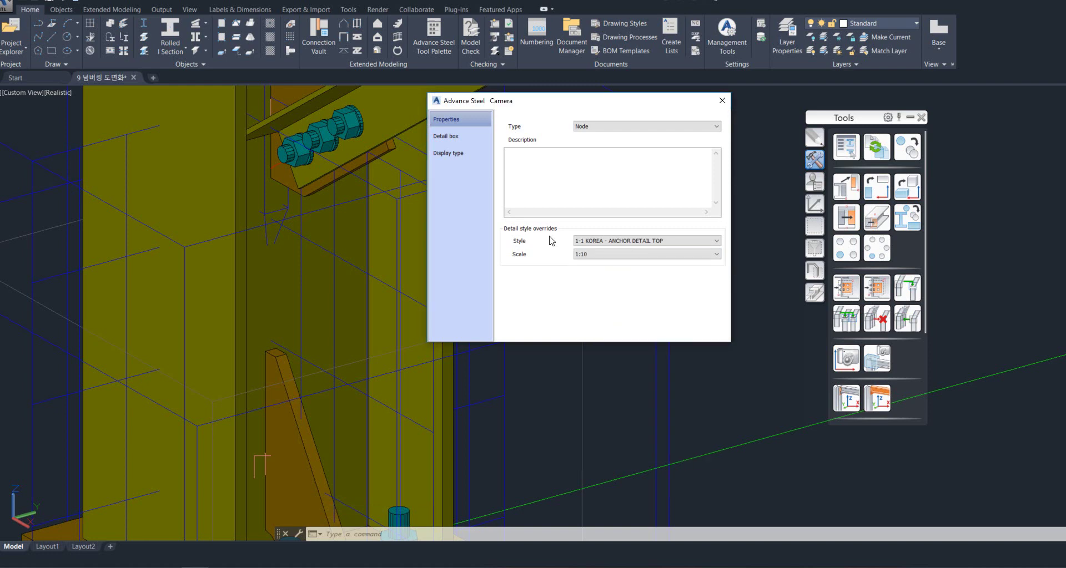
{"action": "left_click", "coordinate": [454, 138]}
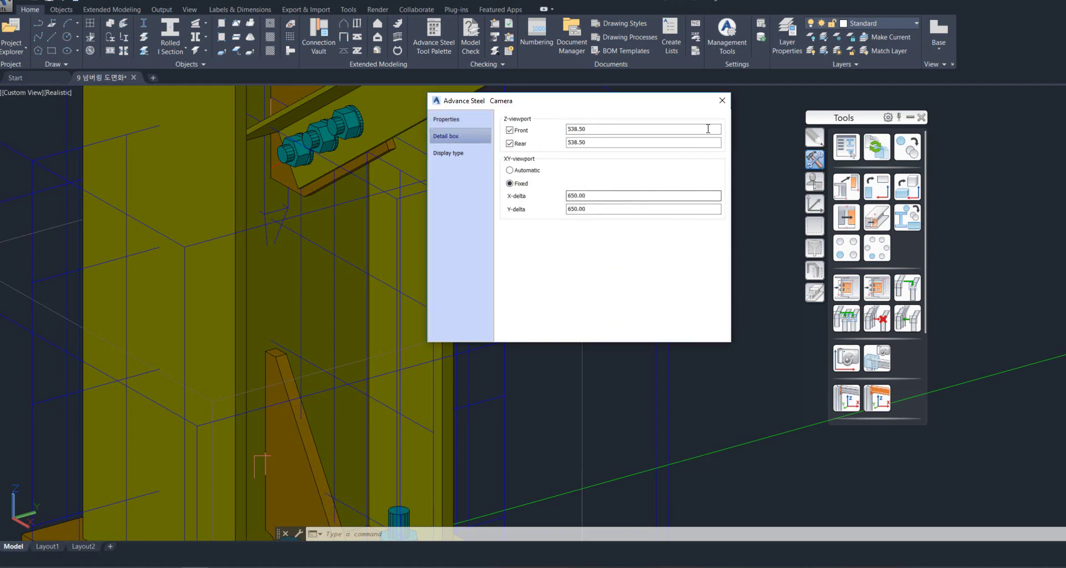
{"action": "left_click", "coordinate": [722, 101]}
{"action": "scroll", "coordinate": [471, 290], "scroll_direction": "down", "scroll_amount": 3}
Window-select the camera box around the column base.
{"action": "scroll", "coordinate": [500, 328], "scroll_direction": "down", "scroll_amount": 3}
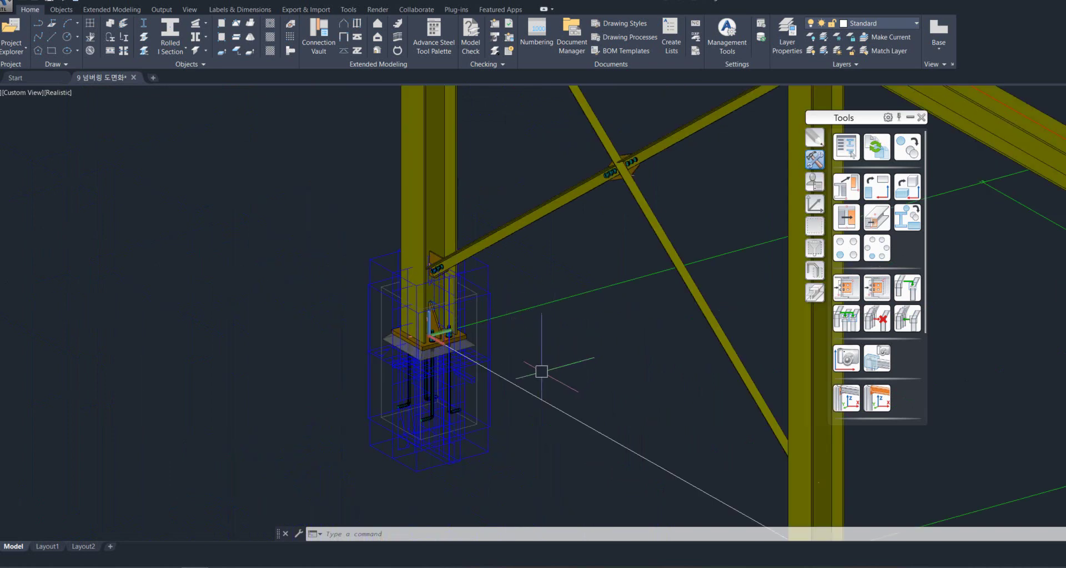
{"action": "scroll", "coordinate": [543, 368], "scroll_direction": "down", "scroll_amount": 2}
{"action": "left_click", "coordinate": [464, 468]}
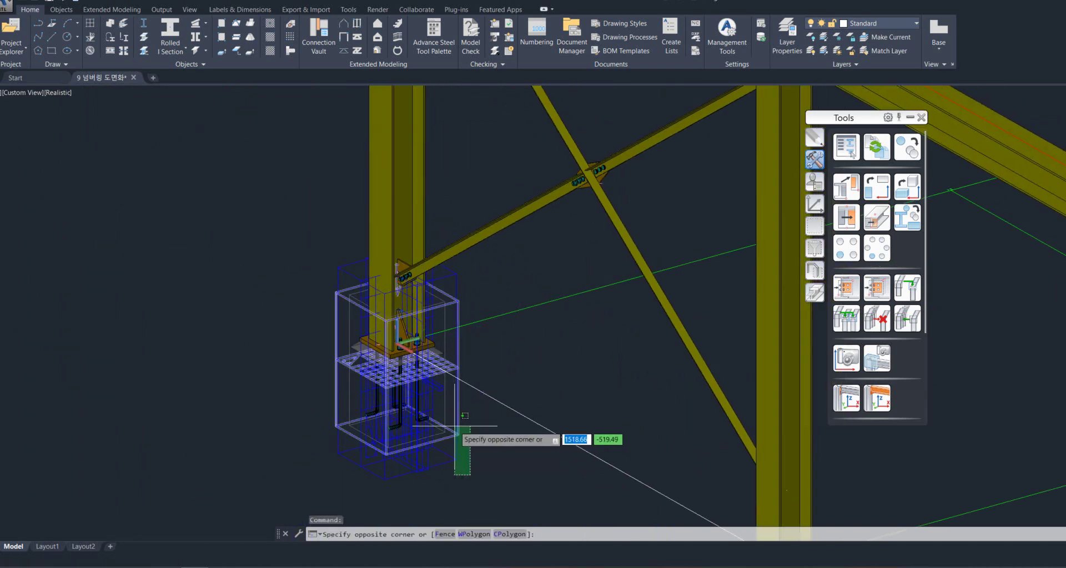
{"action": "left_click", "coordinate": [344, 267]}
Pan and zoom around the column base to check the selected camera.
{"action": "scroll", "coordinate": [444, 383], "scroll_direction": "up", "scroll_amount": 3}
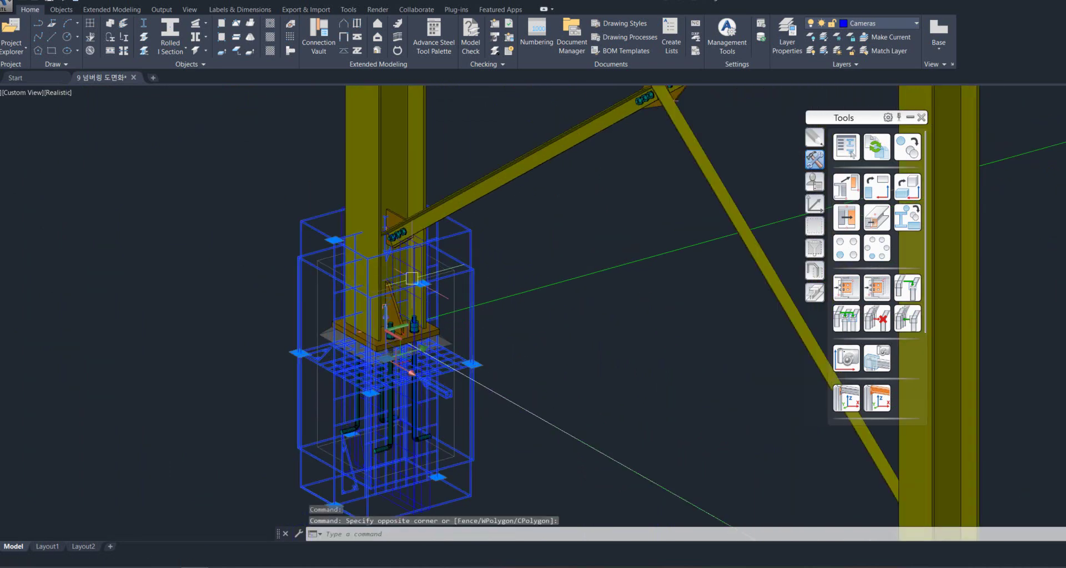
{"action": "middle_click_drag", "start_coordinate": [517, 408], "coordinate": [537, 424]}
{"action": "left_click_drag", "start_coordinate": [537, 425], "coordinate": [535, 400]}
{"action": "key", "text": "Escape"}
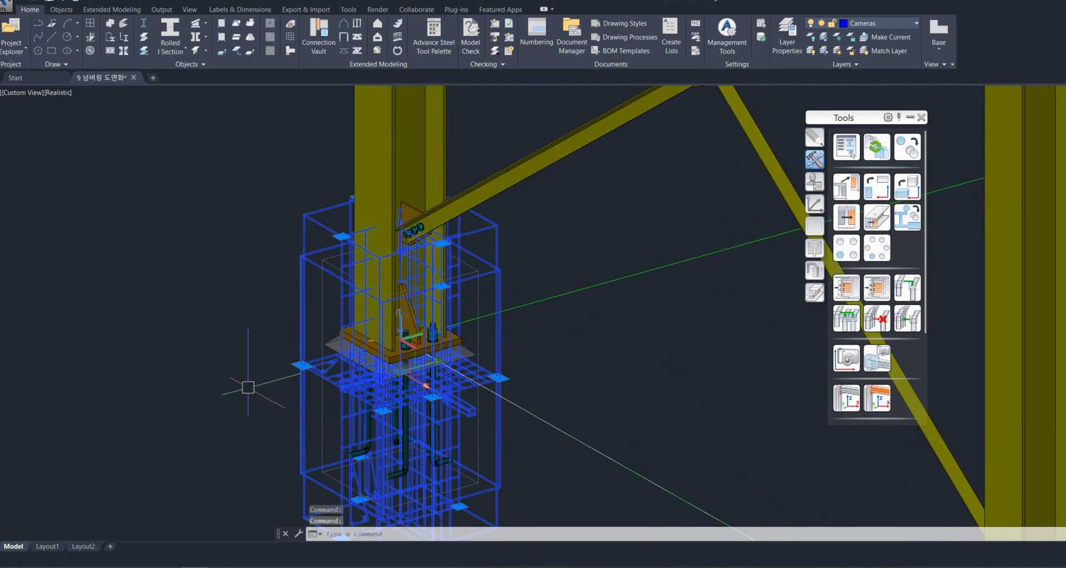
{"action": "scroll", "coordinate": [378, 233], "scroll_direction": "up", "scroll_amount": 3}
{"action": "scroll", "coordinate": [428, 219], "scroll_direction": "up", "scroll_amount": 3}
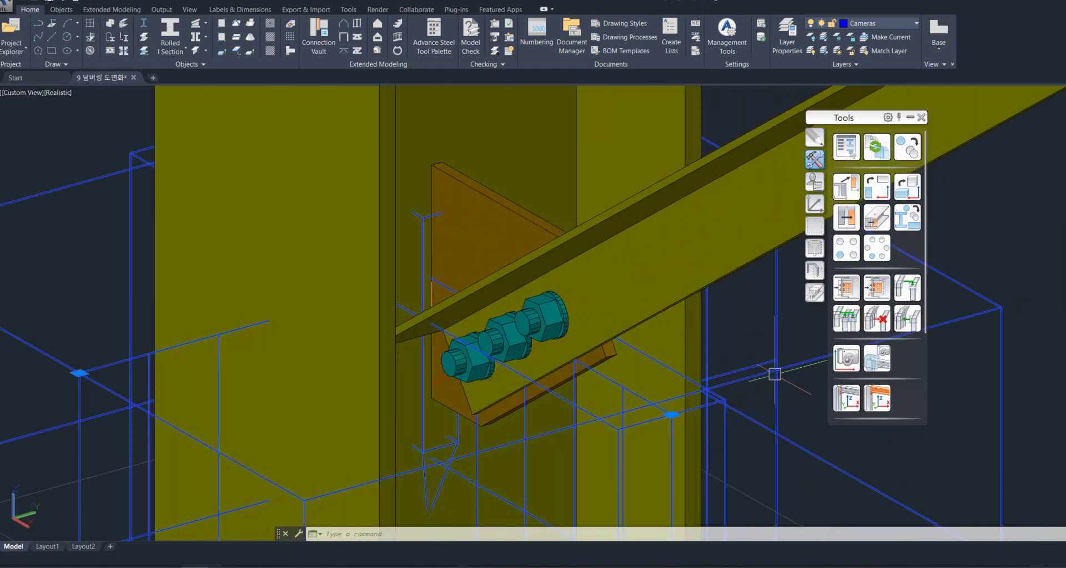
{"action": "middle_click_drag", "start_coordinate": [746, 388], "coordinate": [402, 280]}
{"action": "scroll", "coordinate": [402, 281], "scroll_direction": "down", "scroll_amount": 3}
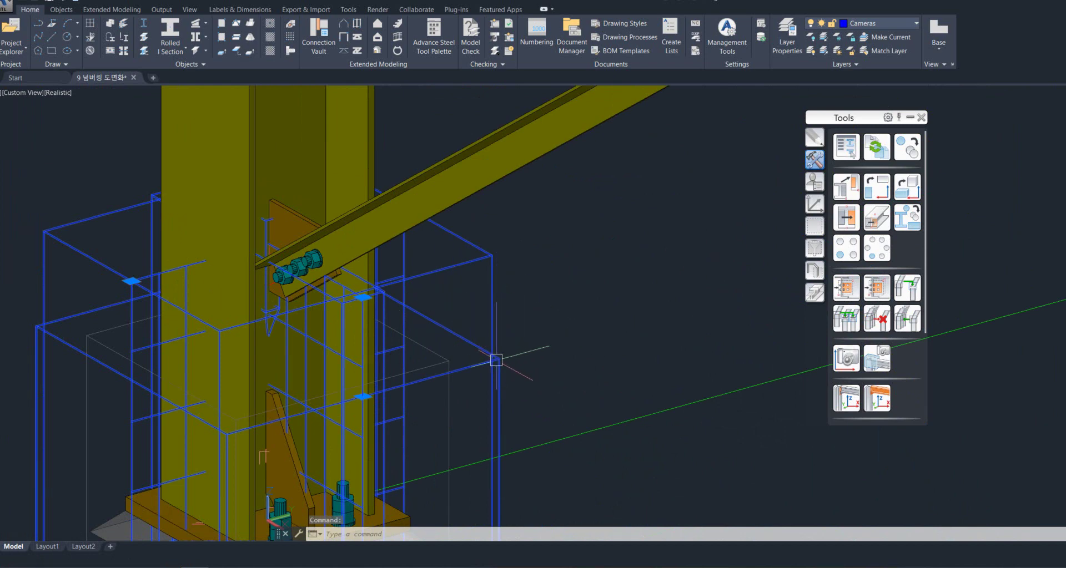
{"action": "scroll", "coordinate": [517, 347], "scroll_direction": "down", "scroll_amount": 3}
{"action": "scroll", "coordinate": [505, 358], "scroll_direction": "up", "scroll_amount": 3}
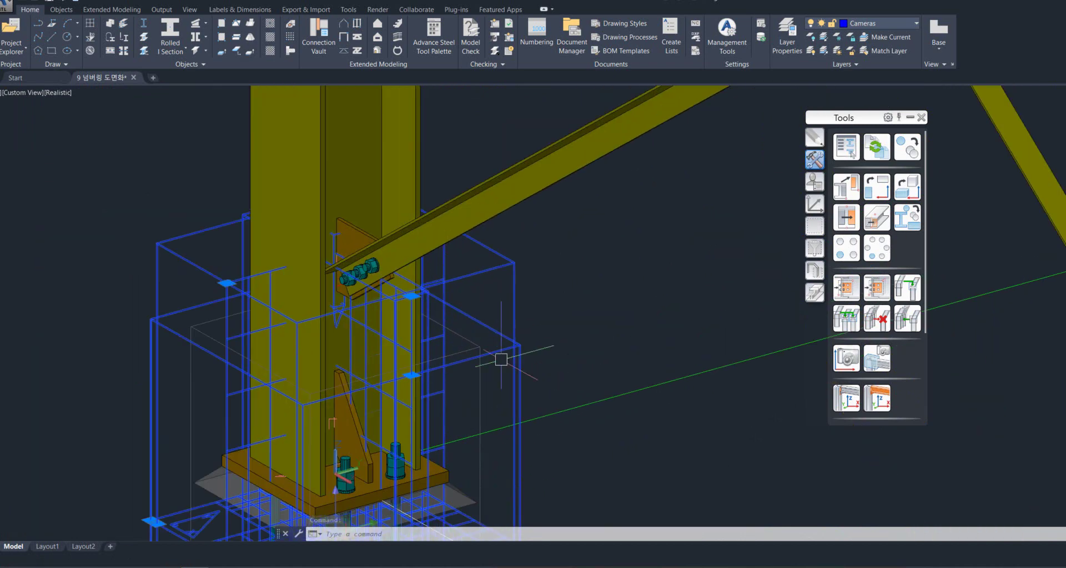
{"action": "scroll", "coordinate": [483, 372], "scroll_direction": "down", "scroll_amount": 2}
{"action": "scroll", "coordinate": [498, 363], "scroll_direction": "down", "scroll_amount": 3}
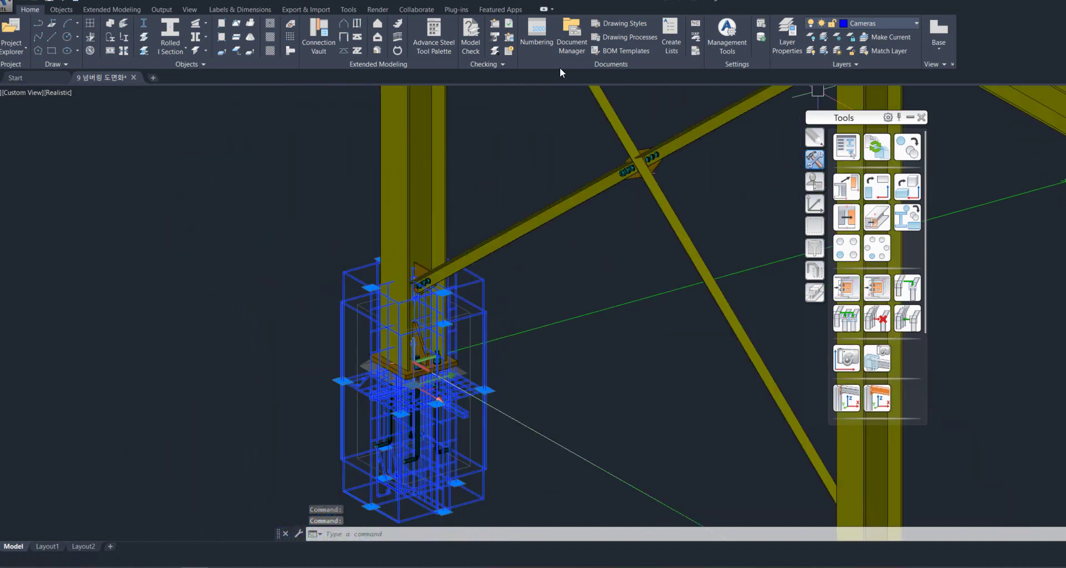
Run the KOREA - GA ANCHOR DETAILS process to create the anchor detail drawing.
{"action": "left_click", "coordinate": [608, 47]}
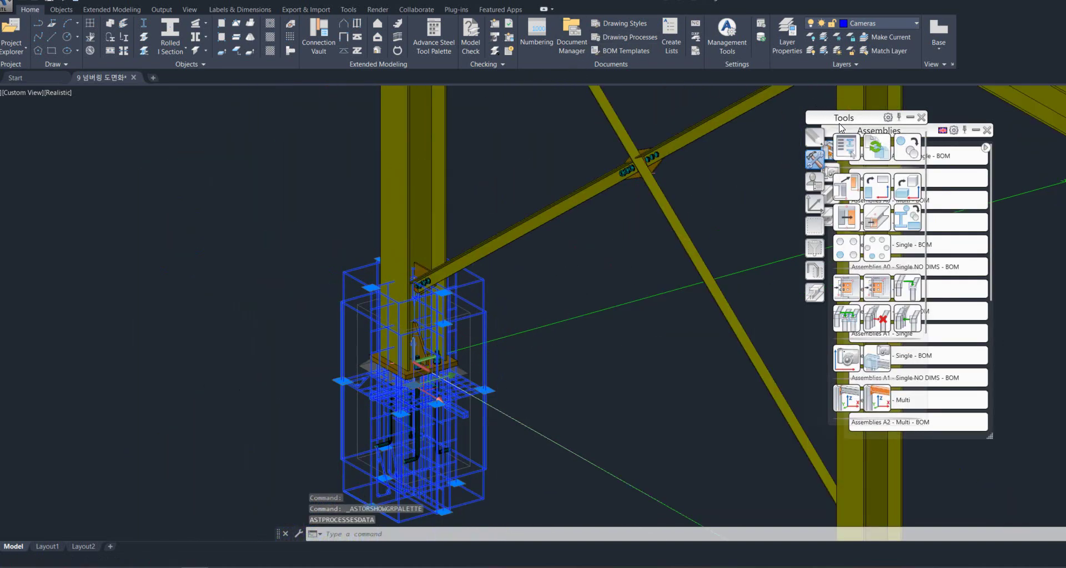
{"action": "left_click_drag", "start_coordinate": [924, 128], "coordinate": [695, 113]}
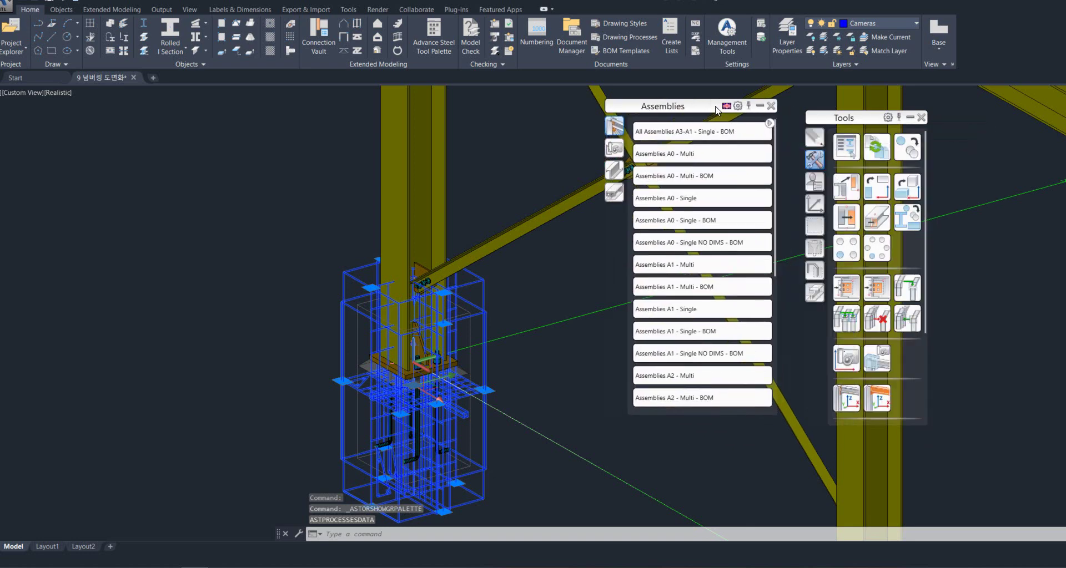
{"action": "left_click", "coordinate": [724, 107]}
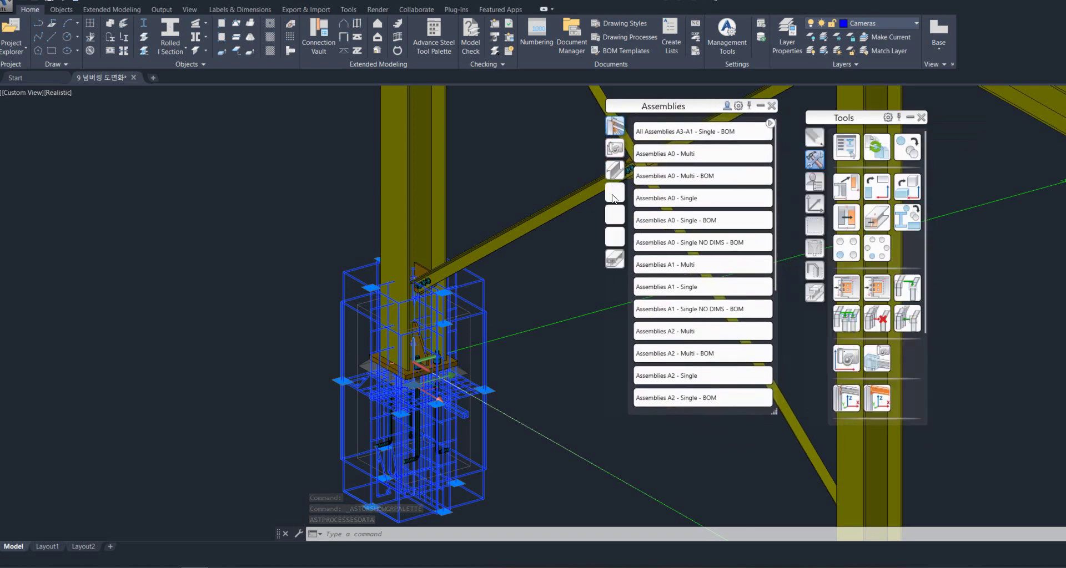
{"action": "left_click", "coordinate": [613, 198]}
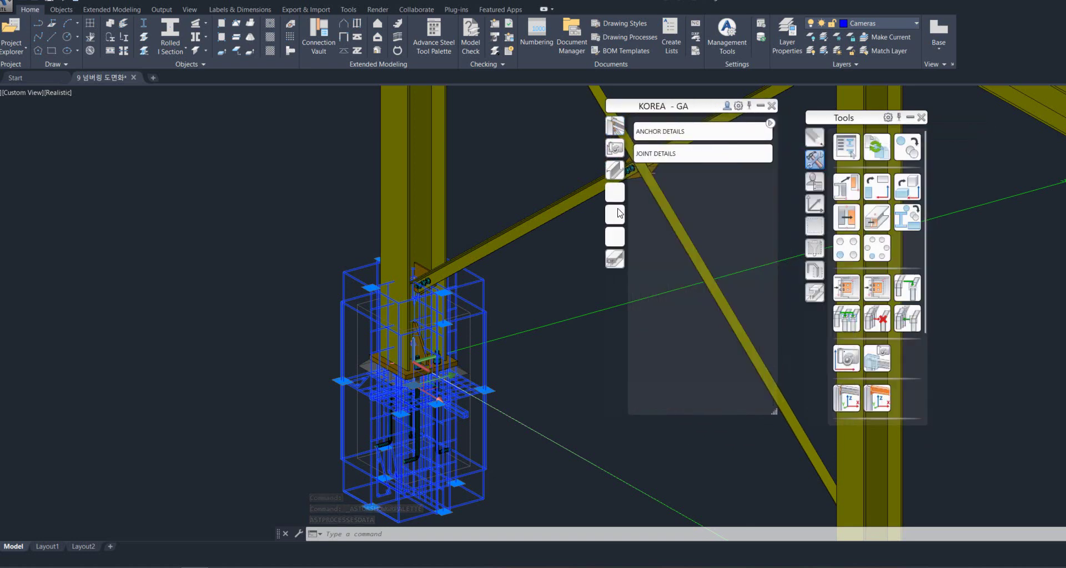
{"action": "left_click", "coordinate": [682, 140]}
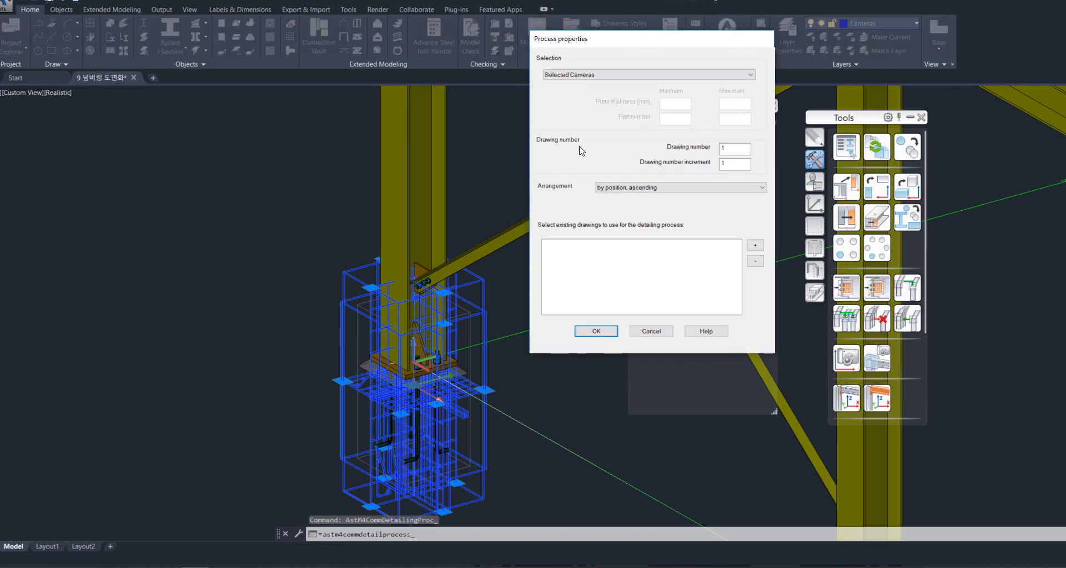
{"action": "left_click", "coordinate": [608, 331]}
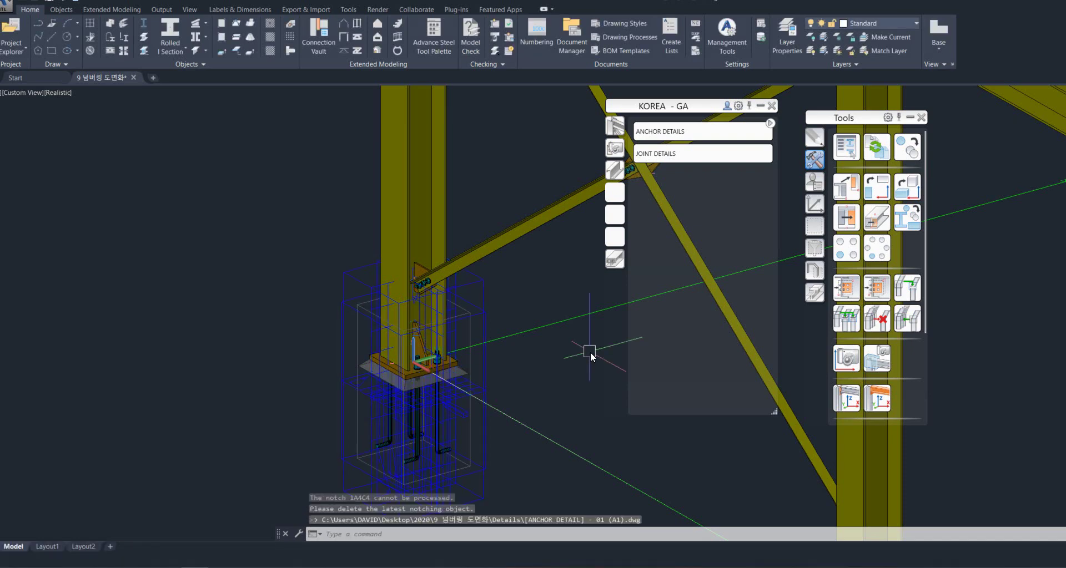
Select the anchor camera and open its ANCHOR DETAIL - 01 drawing.
{"action": "left_click", "coordinate": [487, 286]}
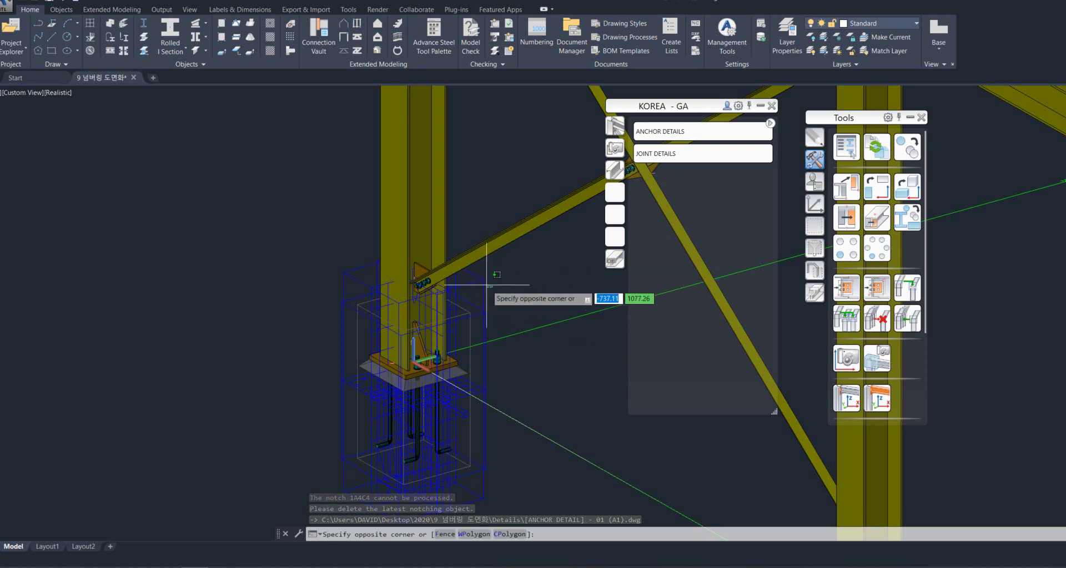
{"action": "left_click", "coordinate": [347, 222]}
{"action": "right_click", "coordinate": [324, 184]}
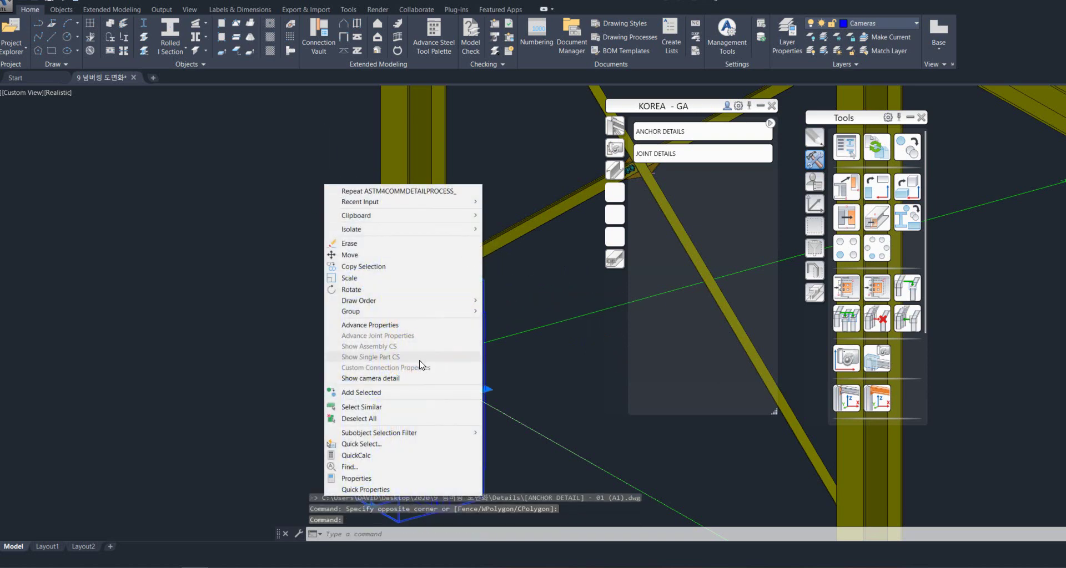
{"action": "left_click", "coordinate": [405, 378]}
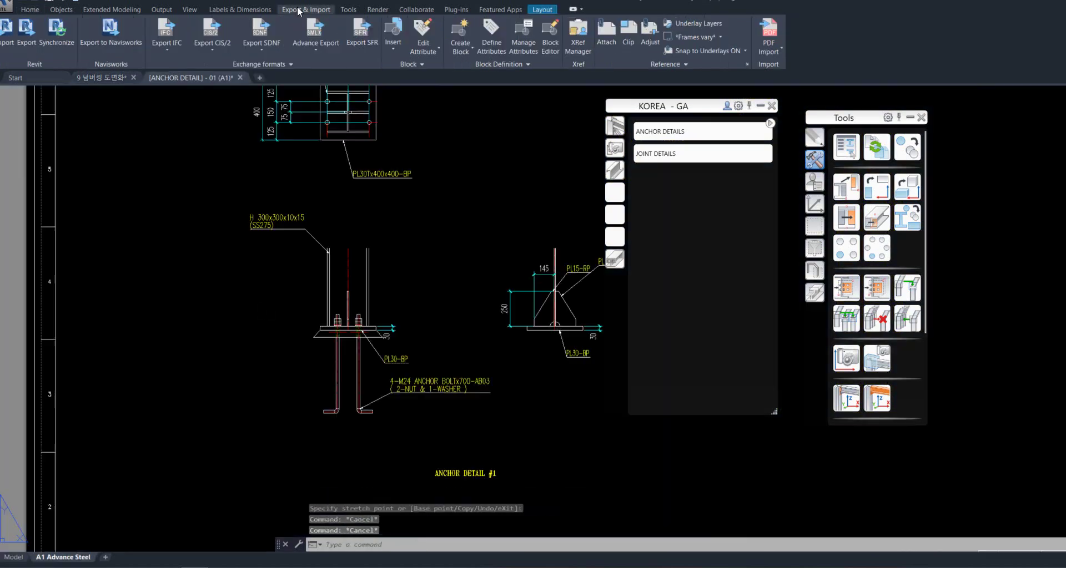
Add a horizontal parametric dimension on the anchor view, placed left of the anchor.
{"action": "left_click", "coordinate": [236, 11]}
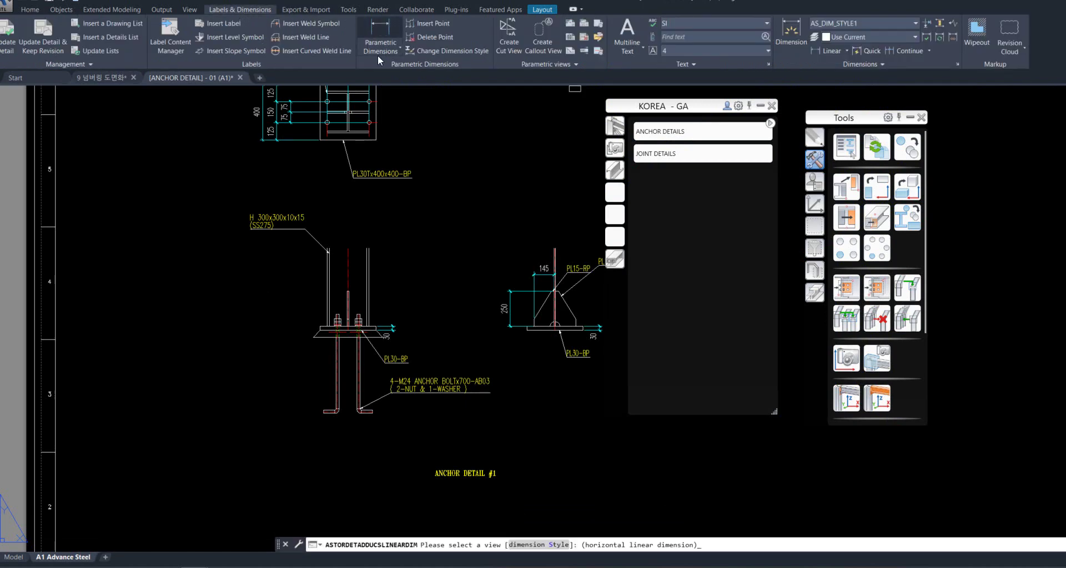
{"action": "left_click", "coordinate": [381, 29]}
{"action": "scroll", "coordinate": [333, 333], "scroll_direction": "up", "scroll_amount": 2}
{"action": "scroll", "coordinate": [333, 333], "scroll_direction": "up", "scroll_amount": 4}
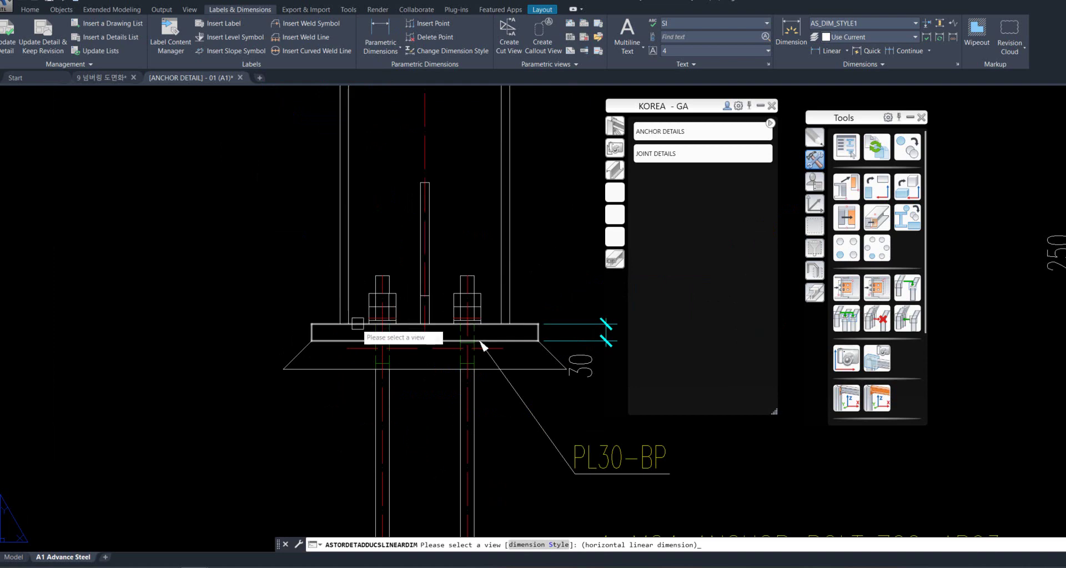
{"action": "left_click", "coordinate": [482, 345]}
{"action": "left_click", "coordinate": [382, 276]}
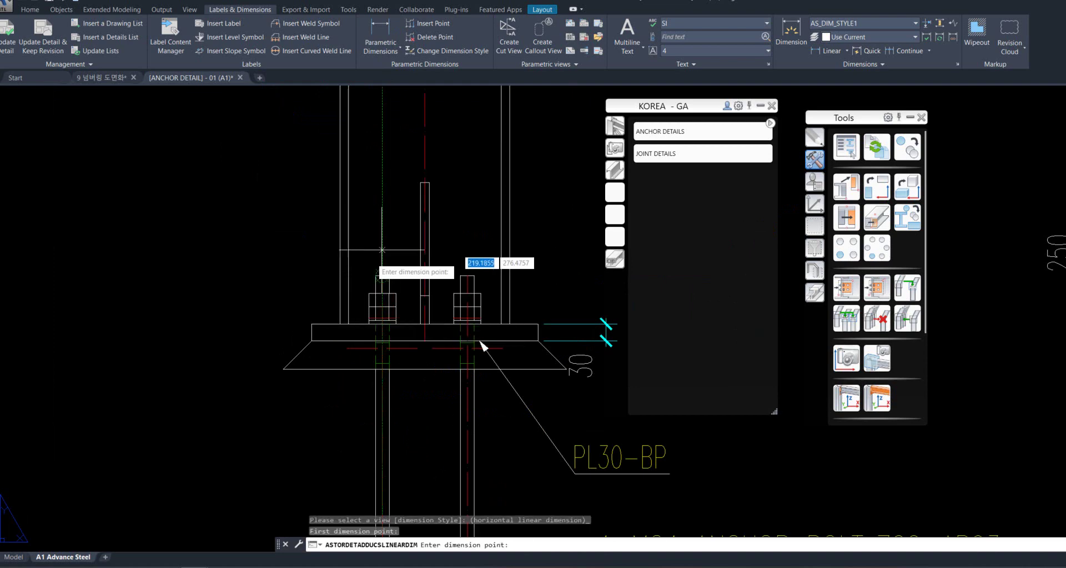
{"action": "scroll", "coordinate": [394, 378], "scroll_direction": "up", "scroll_amount": 4}
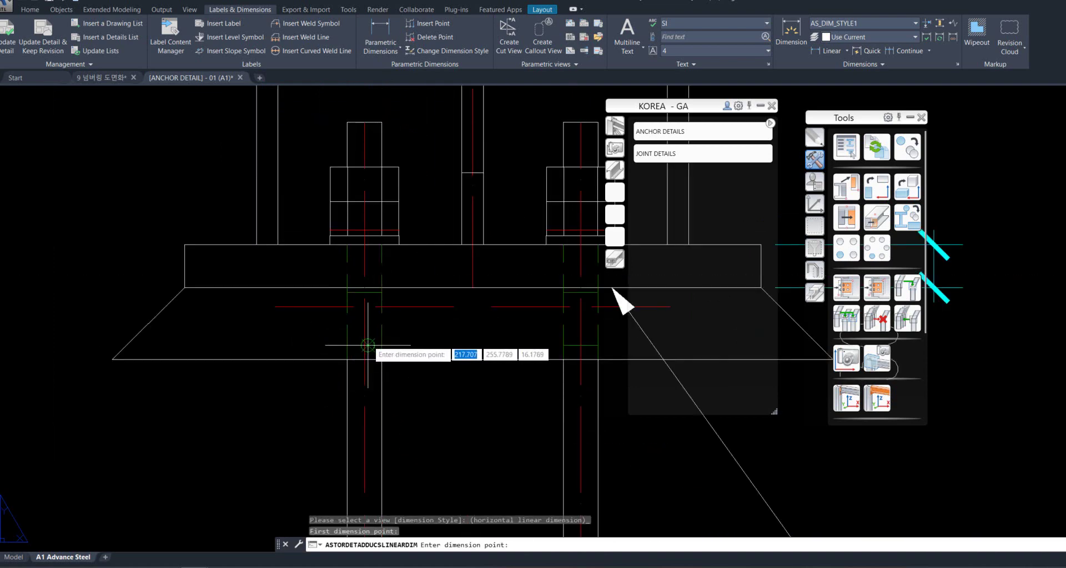
{"action": "left_click", "coordinate": [364, 345]}
{"action": "scroll", "coordinate": [364, 345], "scroll_direction": "down", "scroll_amount": 4}
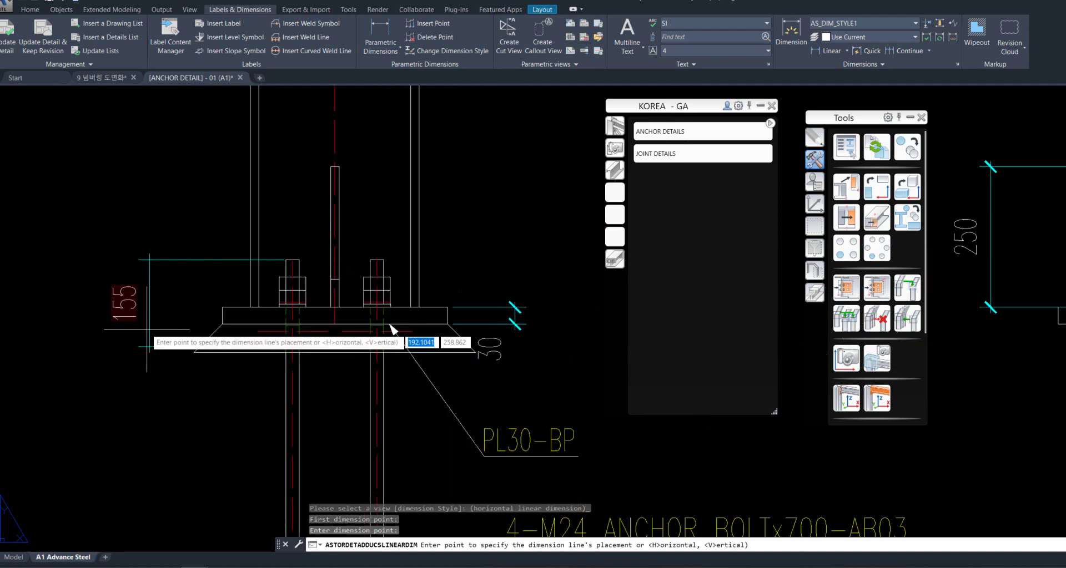
{"action": "left_click", "coordinate": [304, 346]}
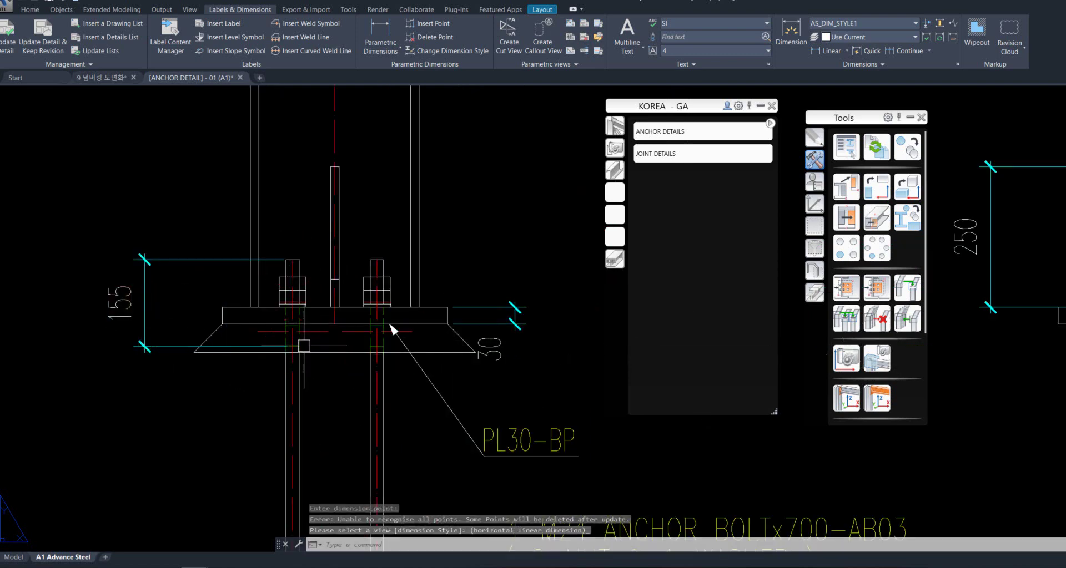
Label the 155 dimension (THREAD), placed after the dimension line.
{"action": "double_click", "coordinate": [149, 281]}
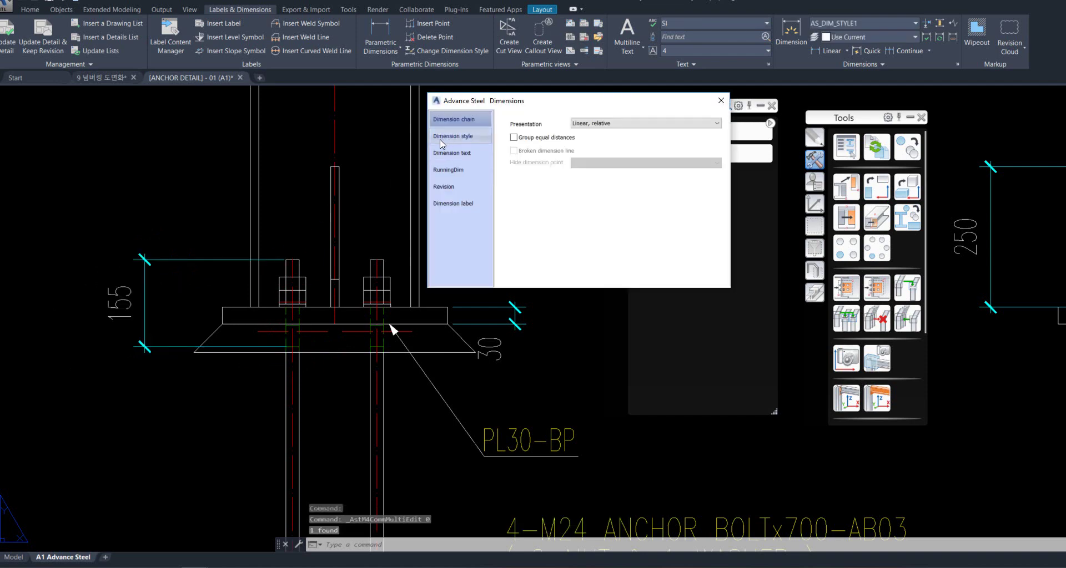
{"action": "left_click", "coordinate": [464, 205]}
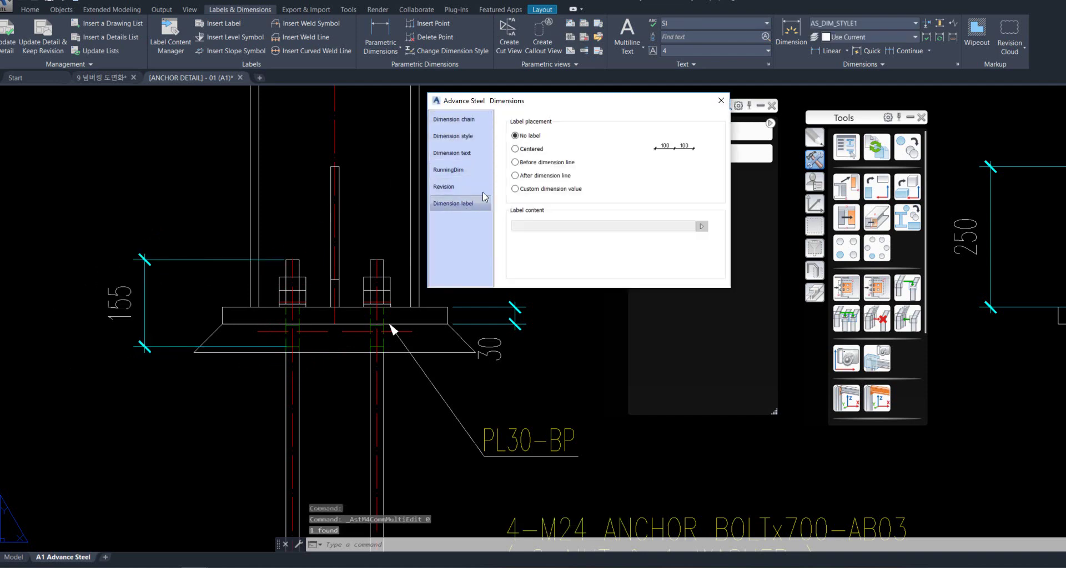
{"action": "left_click", "coordinate": [529, 164]}
{"action": "left_click", "coordinate": [550, 223]}
{"action": "type", "text": "(T"}
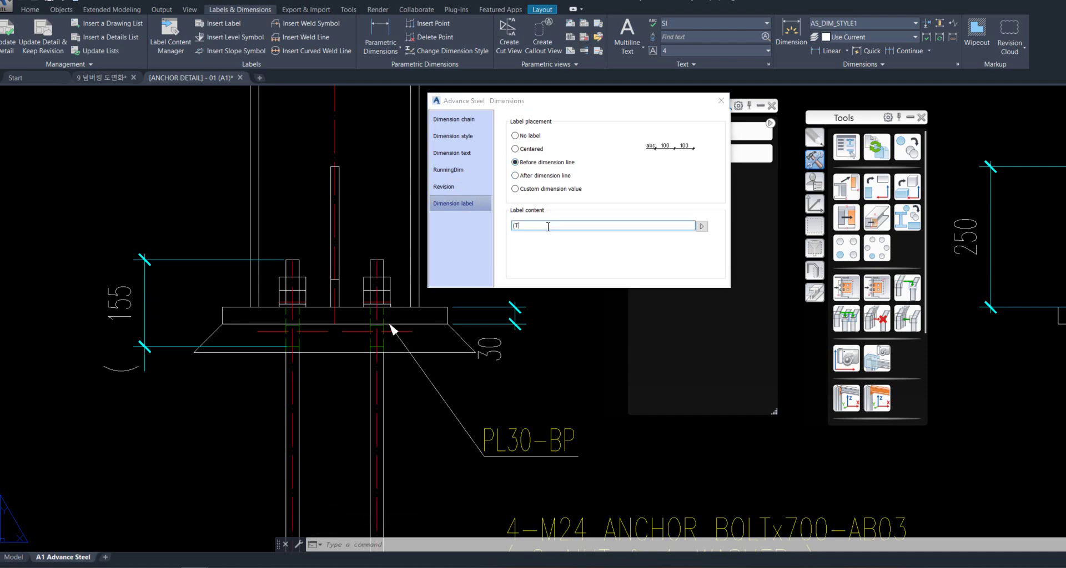
{"action": "type", "text": "HREAD"}
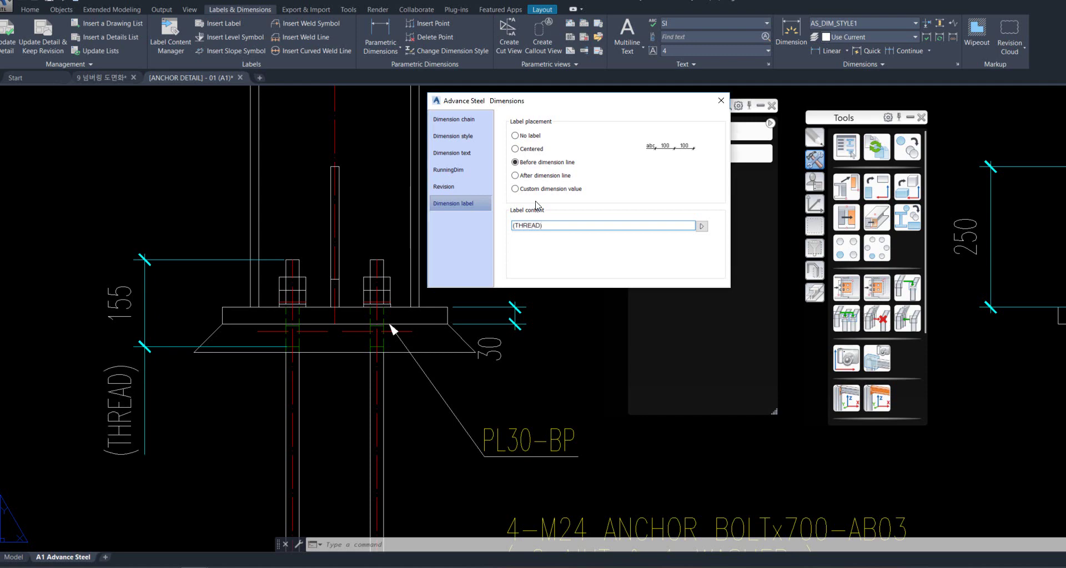
{"action": "left_click", "coordinate": [532, 179]}
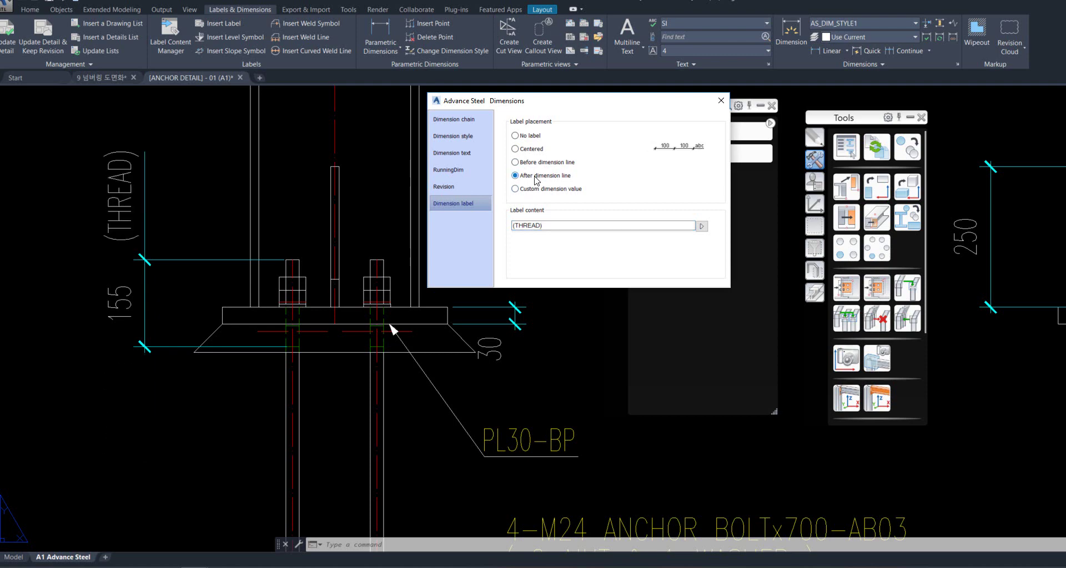
{"action": "left_click", "coordinate": [721, 101]}
Select the 155 (THREAD) dimension and try repositioning its lower point, then cancel.
{"action": "middle_click_drag", "start_coordinate": [143, 311], "coordinate": [332, 302]}
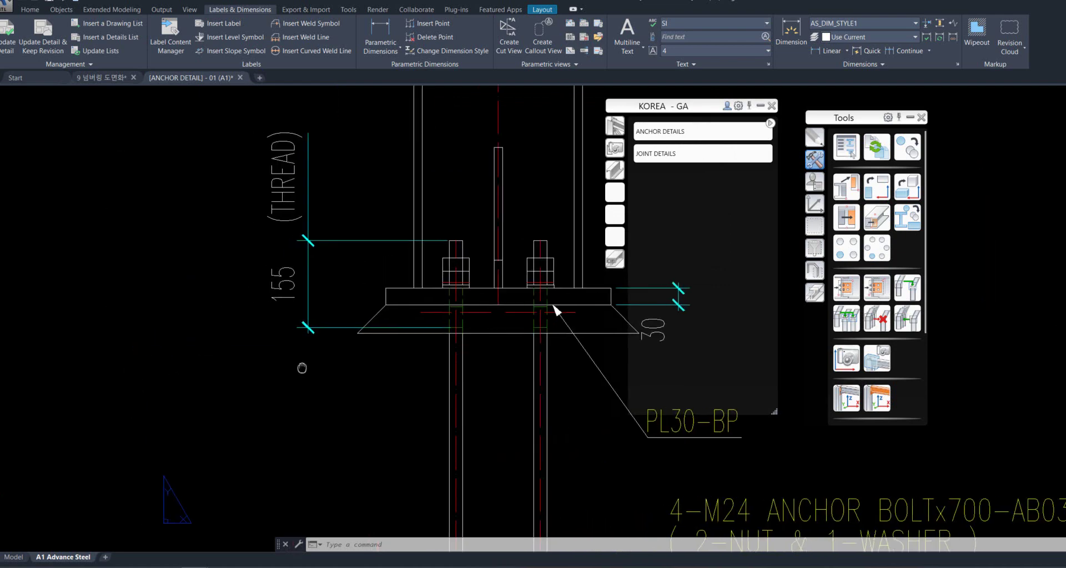
{"action": "left_click", "coordinate": [339, 250]}
{"action": "left_click", "coordinate": [334, 337]}
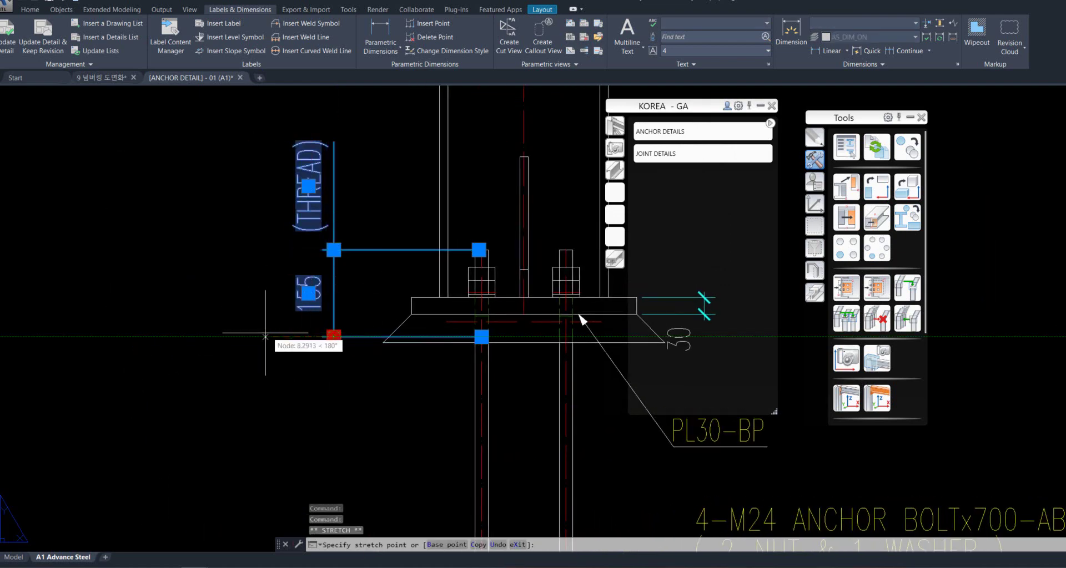
{"action": "key", "text": "Escape"}
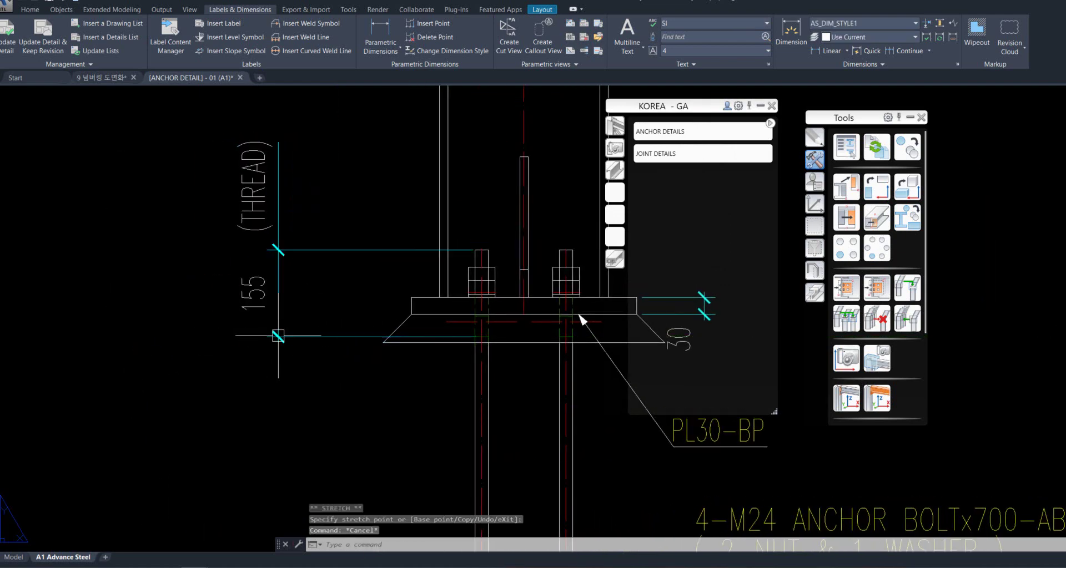
{"action": "scroll", "coordinate": [255, 333], "scroll_direction": "down", "scroll_amount": 5}
Dimension the 50 grout height under the base plate, placed left of the detail.
{"action": "left_click", "coordinate": [380, 32]}
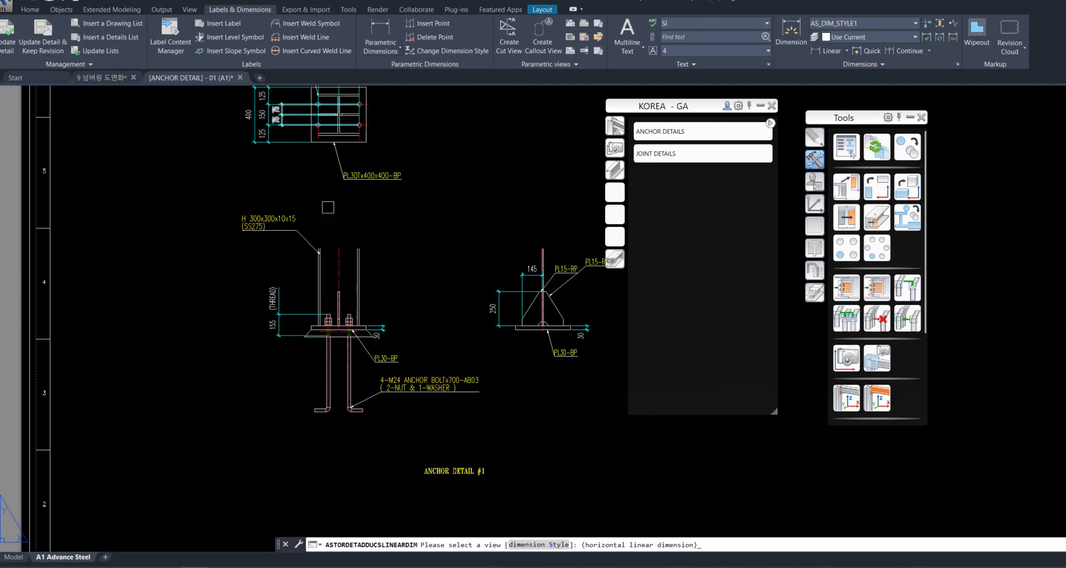
{"action": "scroll", "coordinate": [319, 350], "scroll_direction": "up", "scroll_amount": 6}
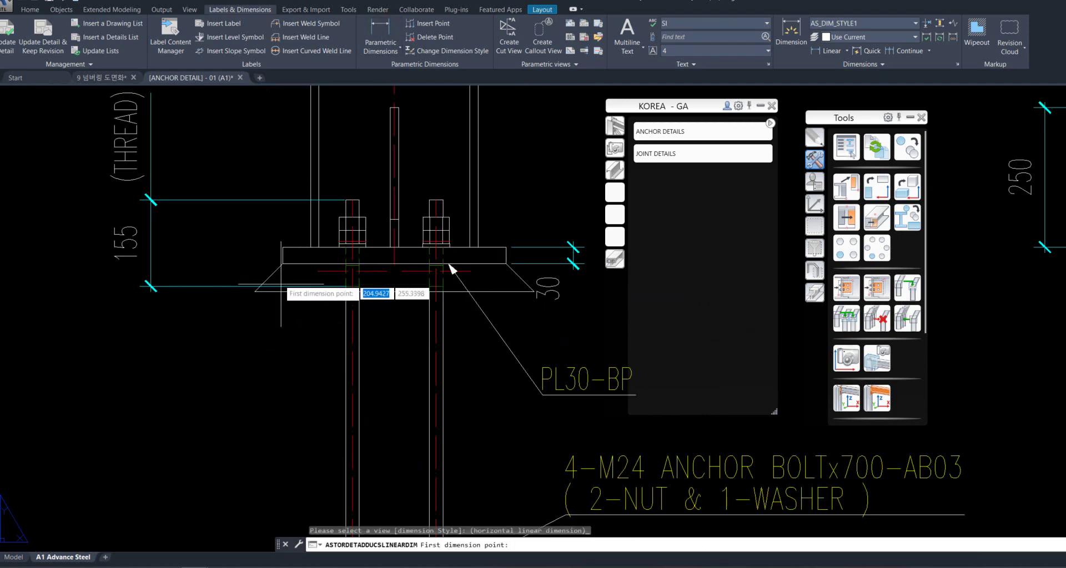
{"action": "left_click", "coordinate": [280, 266]}
{"action": "left_click", "coordinate": [254, 291]}
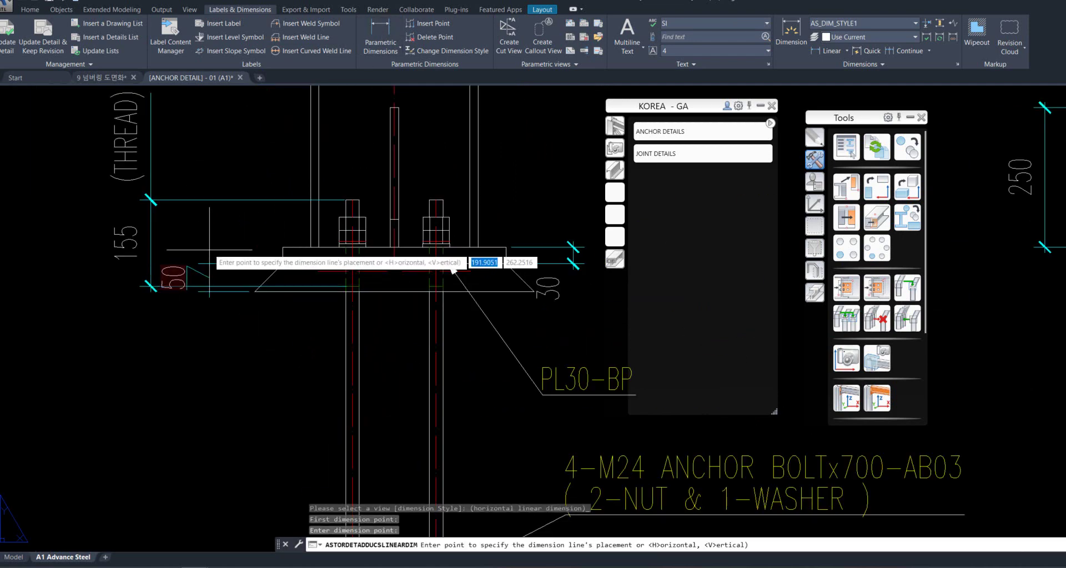
{"action": "left_click", "coordinate": [283, 264]}
{"action": "left_click", "coordinate": [246, 233]}
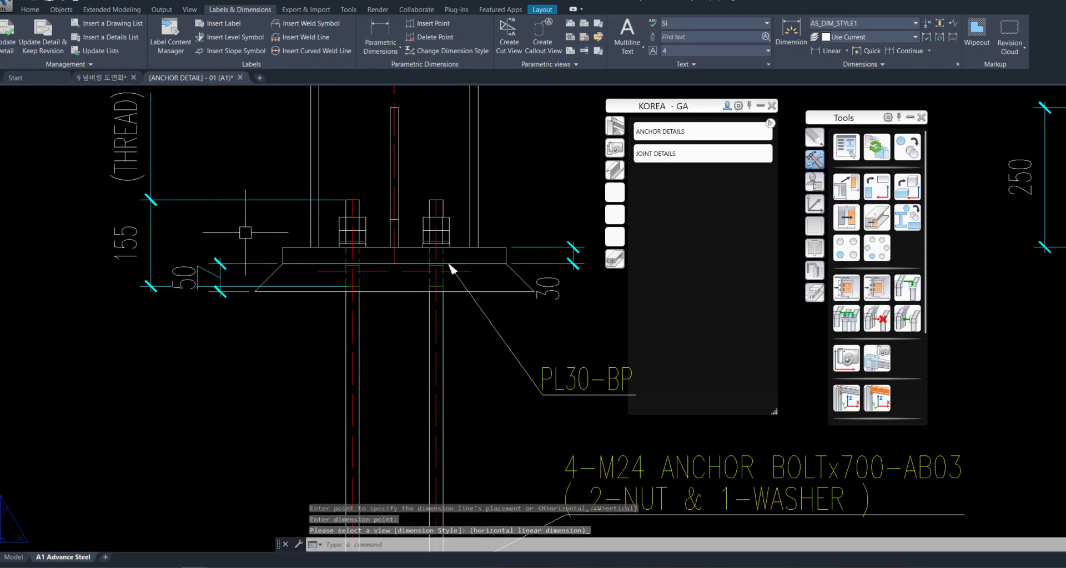
Label the 50 dimension (GROUT), placed before the dimension line.
{"action": "double_click", "coordinate": [187, 278]}
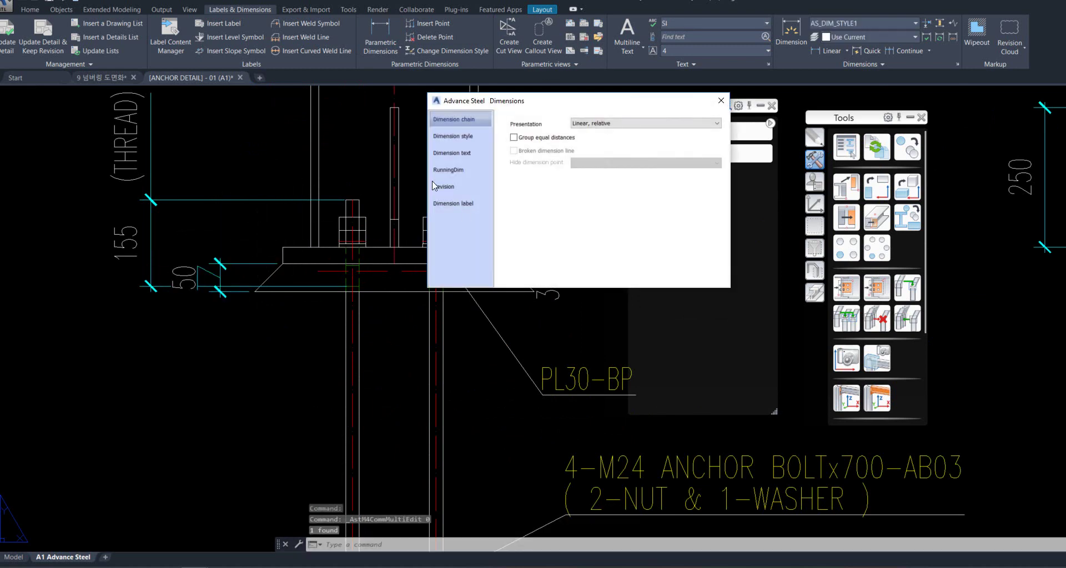
{"action": "left_click", "coordinate": [441, 205]}
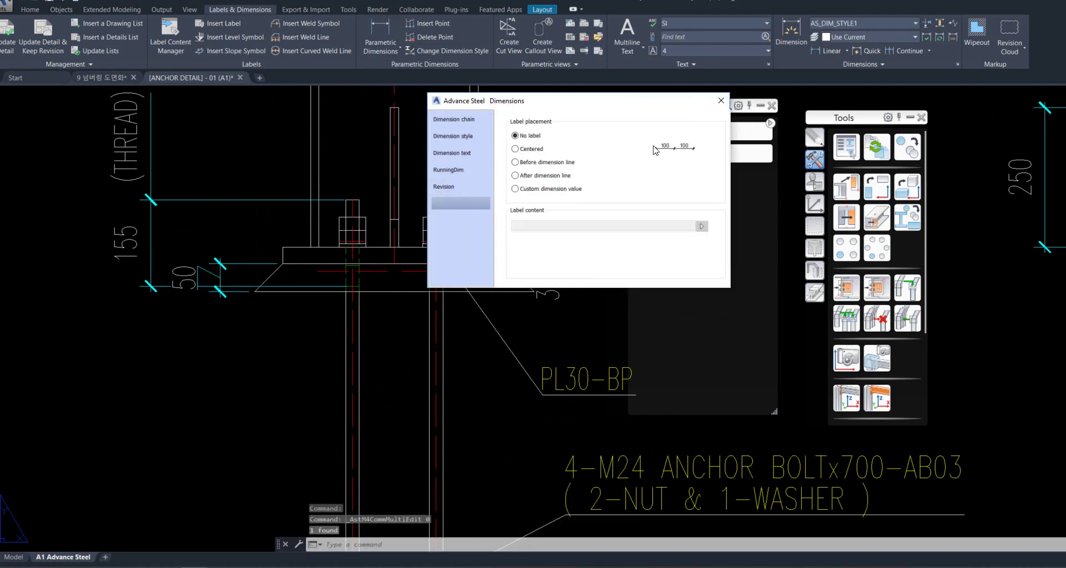
{"action": "left_click", "coordinate": [538, 162]}
{"action": "left_click", "coordinate": [552, 222]}
{"action": "type", "text": "(GROUT)"}
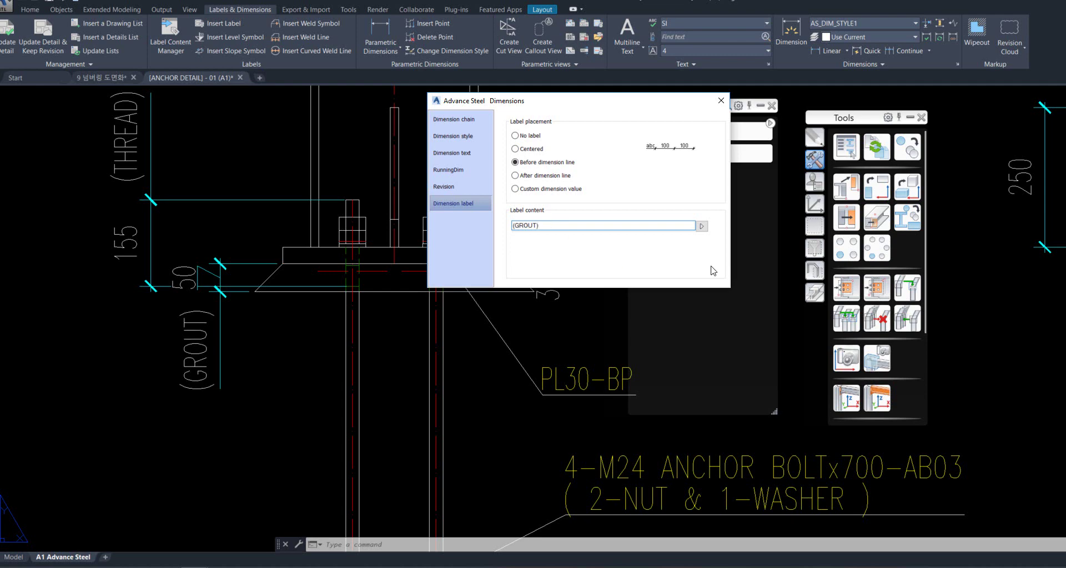
{"action": "left_click_drag", "start_coordinate": [569, 100], "coordinate": [359, 123]}
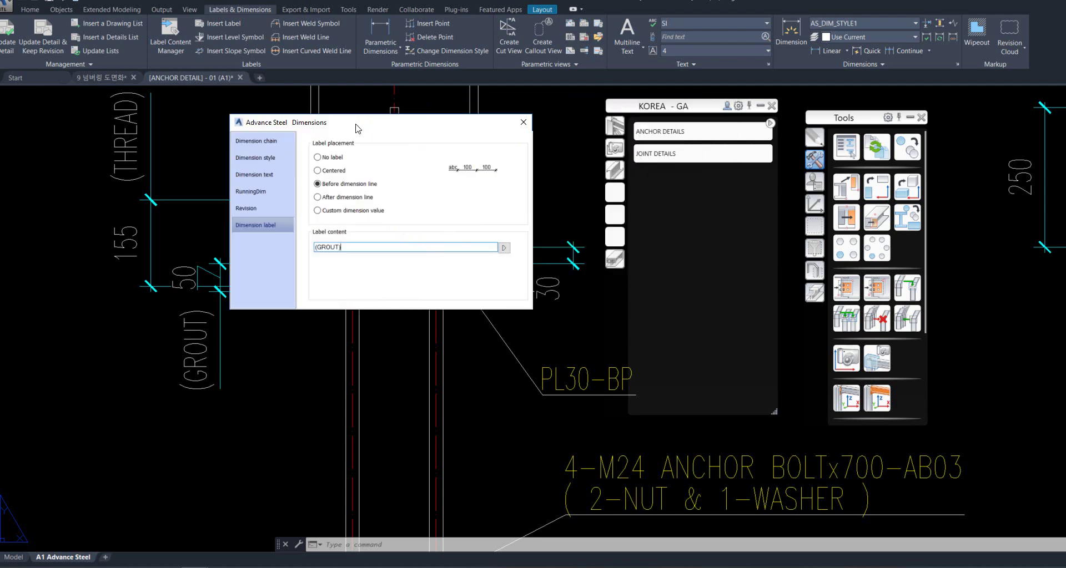
{"action": "left_click", "coordinate": [511, 124]}
{"action": "scroll", "coordinate": [450, 263], "scroll_direction": "down", "scroll_amount": 5}
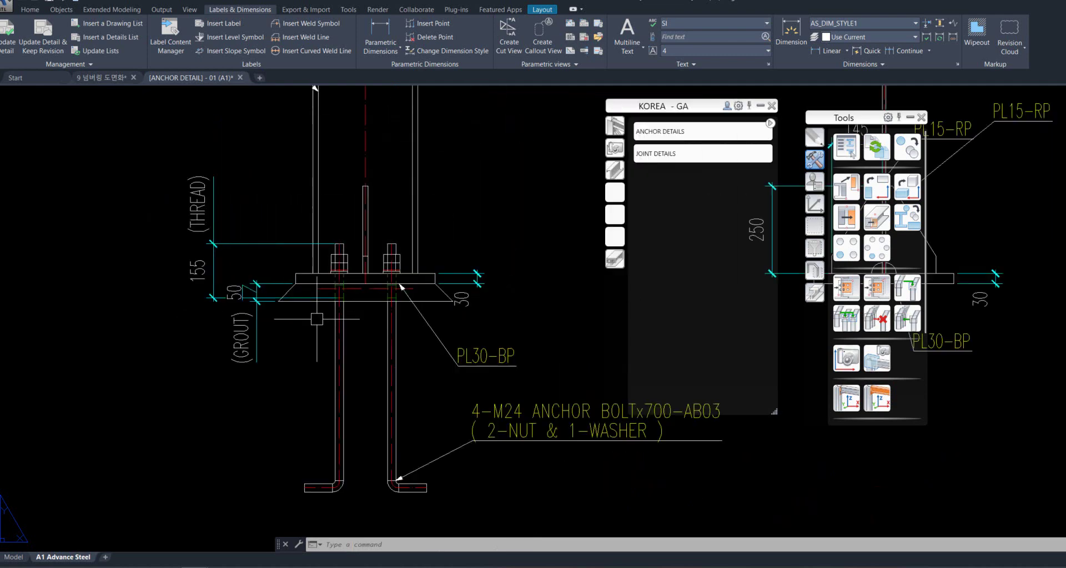
Dimension the anchor bolt from its top to the hook bottom (165 and 535).
{"action": "left_click", "coordinate": [389, 28]}
{"action": "scroll", "coordinate": [320, 322], "scroll_direction": "up", "scroll_amount": 4}
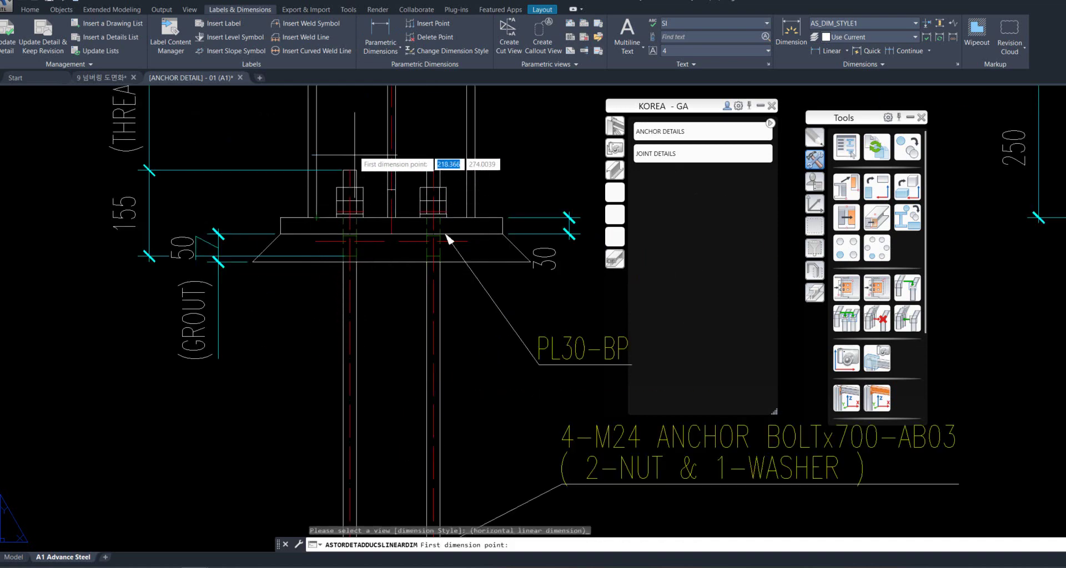
{"action": "left_click", "coordinate": [349, 170]}
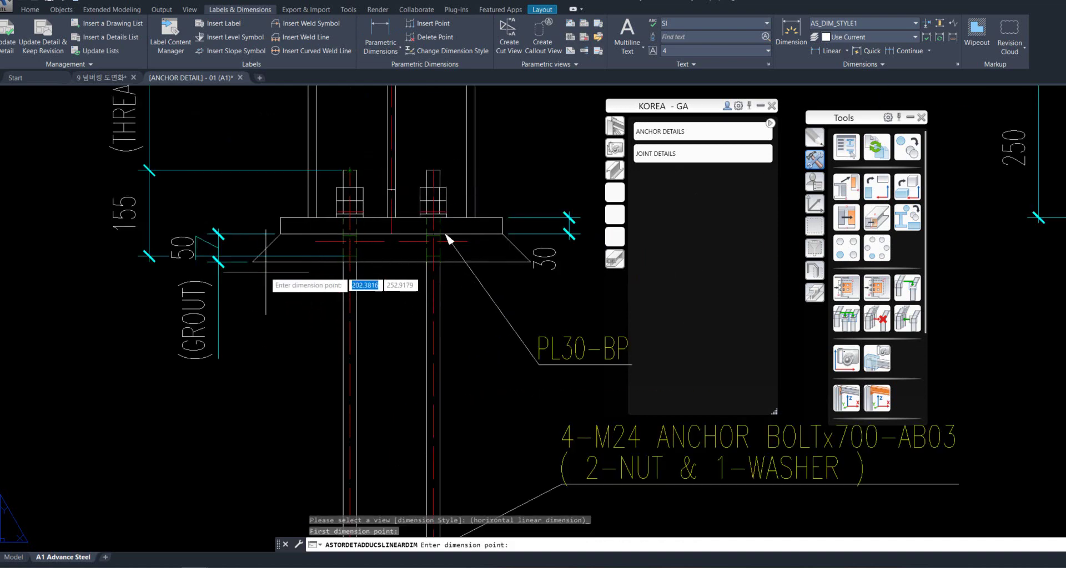
{"action": "left_click", "coordinate": [447, 239]}
{"action": "scroll", "coordinate": [448, 239], "scroll_direction": "down", "scroll_amount": 2}
{"action": "middle_click_drag", "start_coordinate": [111, 267], "coordinate": [453, 272]}
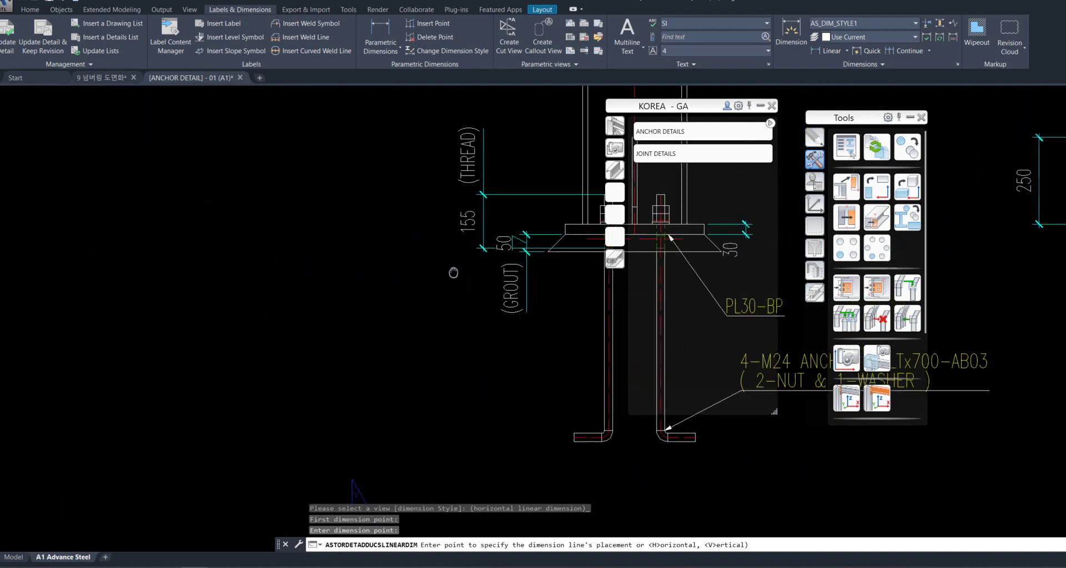
{"action": "left_click", "coordinate": [404, 239]}
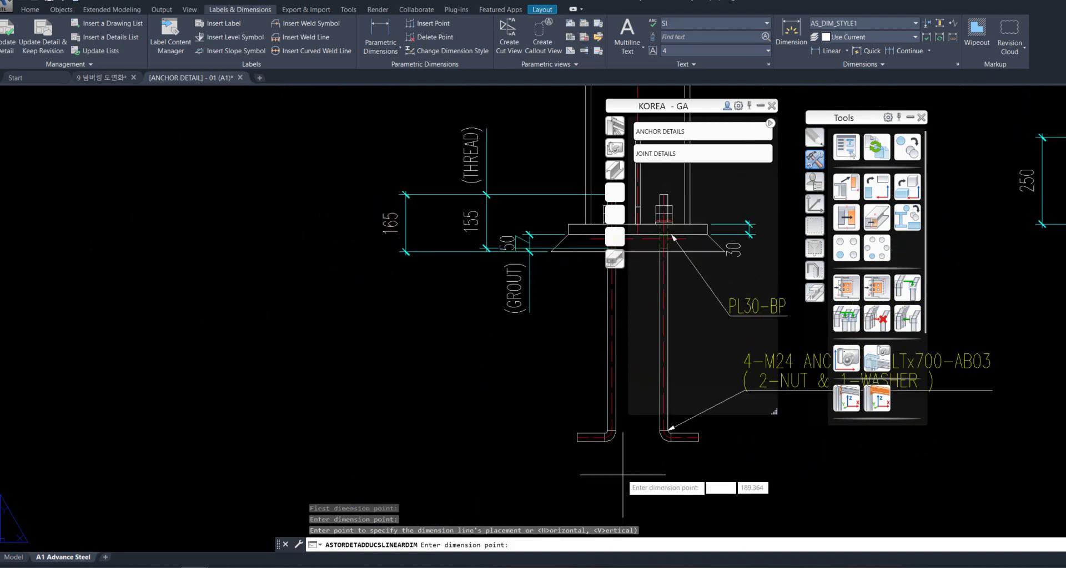
{"action": "scroll", "coordinate": [610, 466], "scroll_direction": "up", "scroll_amount": 5}
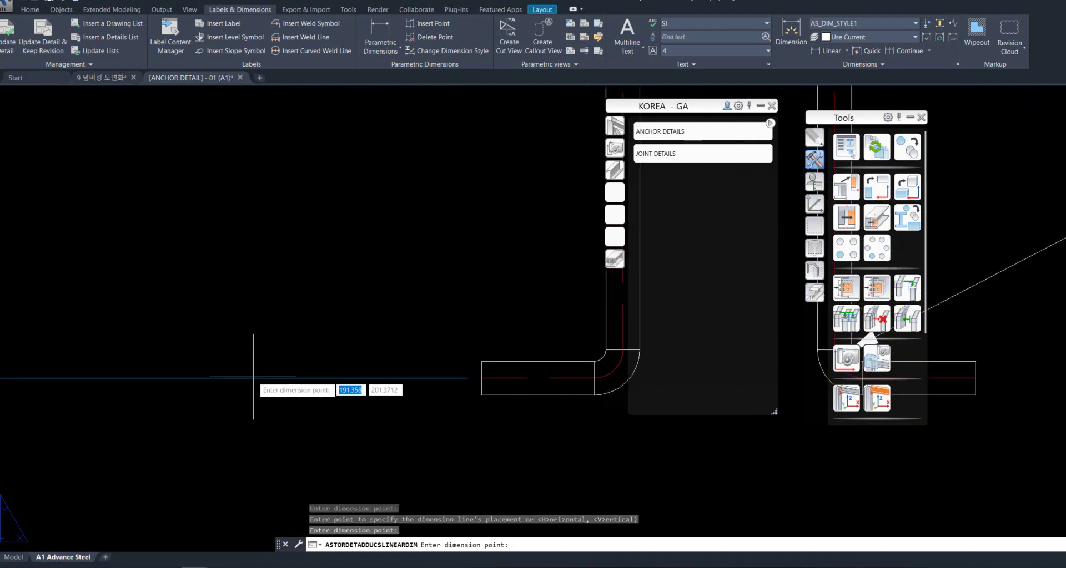
{"action": "left_click", "coordinate": [268, 347]}
{"action": "scroll", "coordinate": [268, 343], "scroll_direction": "down", "scroll_amount": 5}
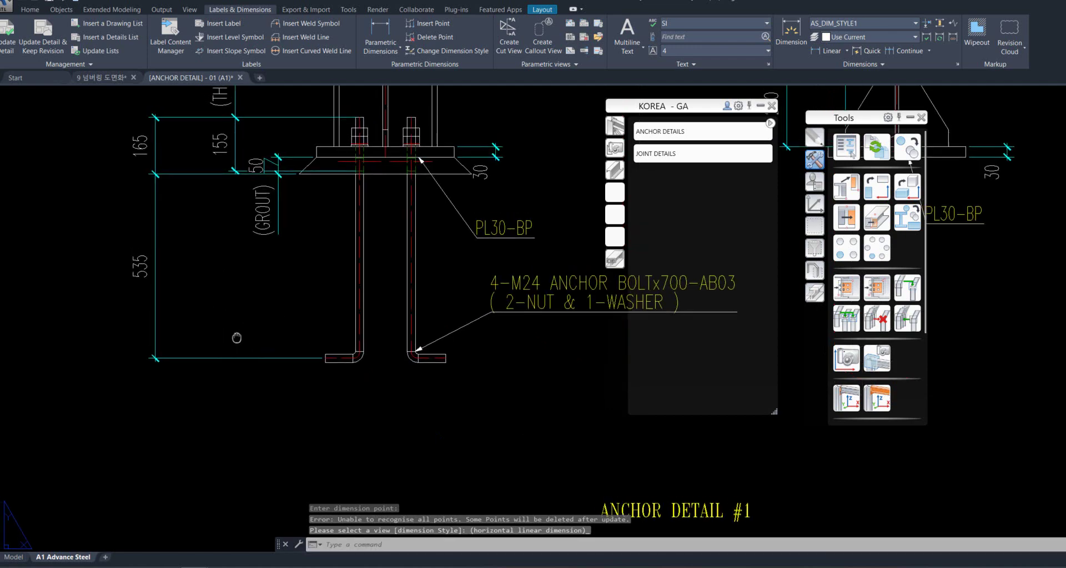
{"action": "middle_click_drag", "start_coordinate": [268, 343], "coordinate": [347, 430]}
Label the 165 dimension (PROJECTION), placed after the dimension line.
{"action": "left_click", "coordinate": [347, 438]}
{"action": "double_click", "coordinate": [421, 197]}
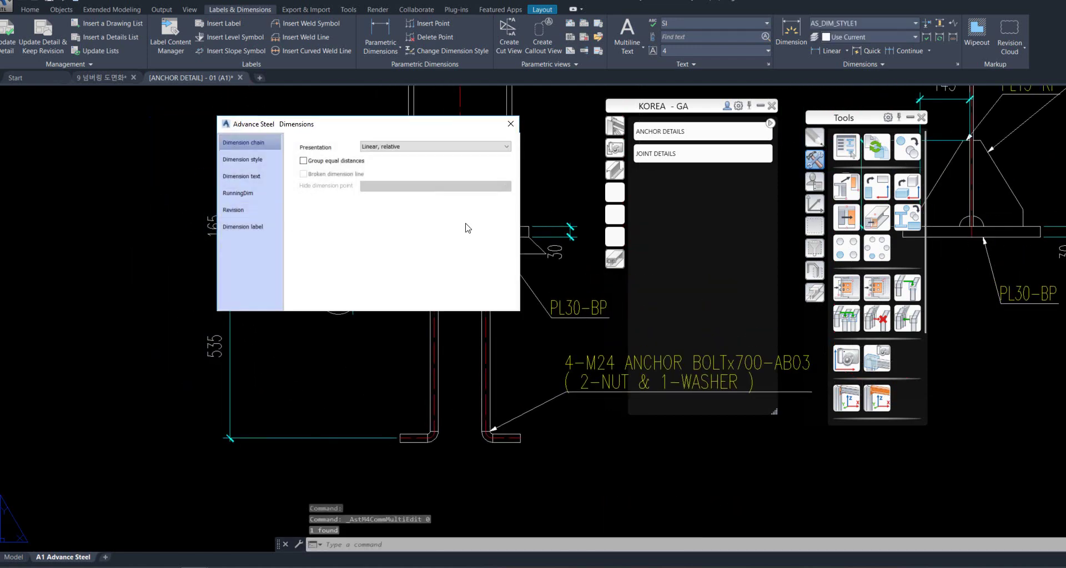
{"action": "left_click_drag", "start_coordinate": [357, 132], "coordinate": [460, 140]}
{"action": "left_click", "coordinate": [347, 235]}
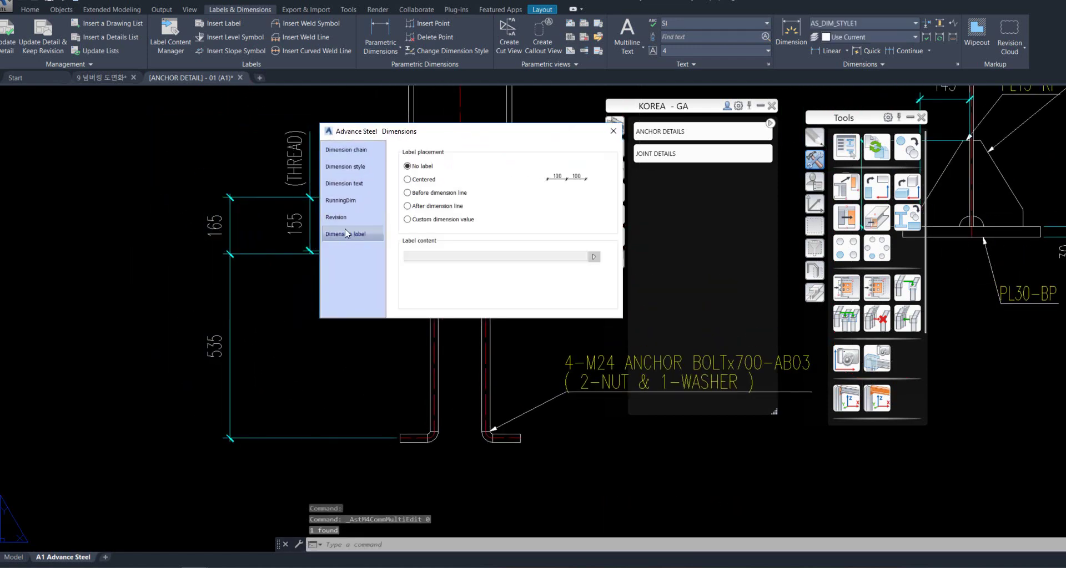
{"action": "left_click", "coordinate": [408, 207]}
{"action": "left_click", "coordinate": [435, 253]}
{"action": "type", "text": "(PROJECTION)"}
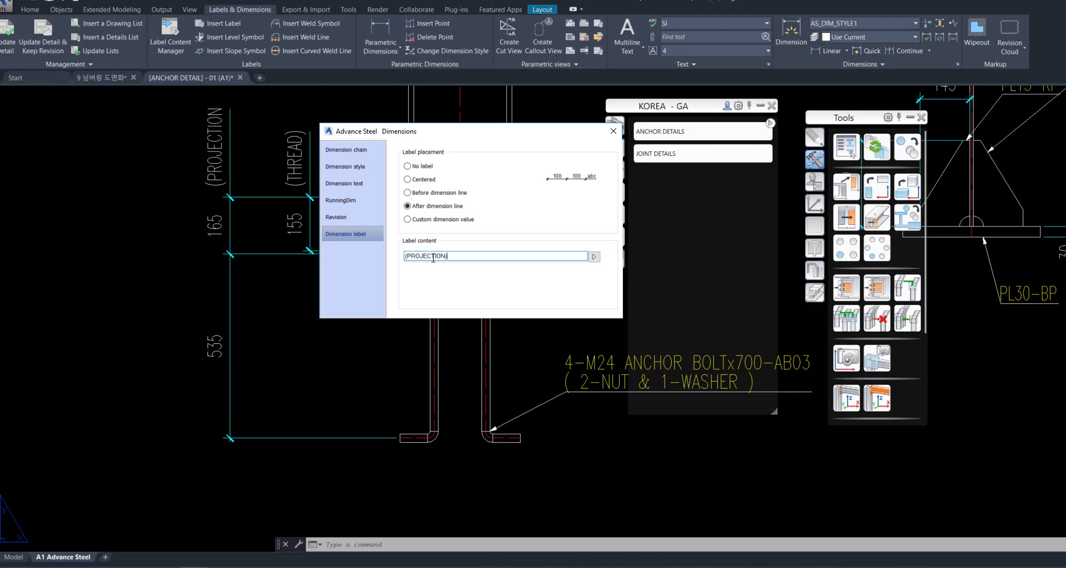
{"action": "left_click", "coordinate": [612, 134]}
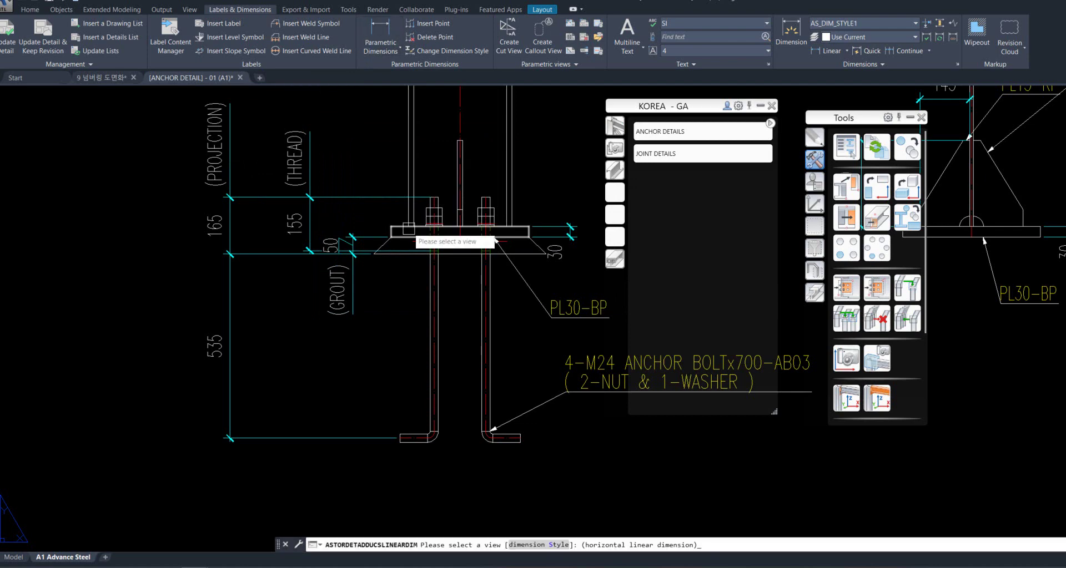
Add an overall 700 dimension from the anchor bolt top to the hook bottom, placed left.
{"action": "left_click", "coordinate": [495, 240]}
{"action": "scroll", "coordinate": [435, 205], "scroll_direction": "up", "scroll_amount": 5}
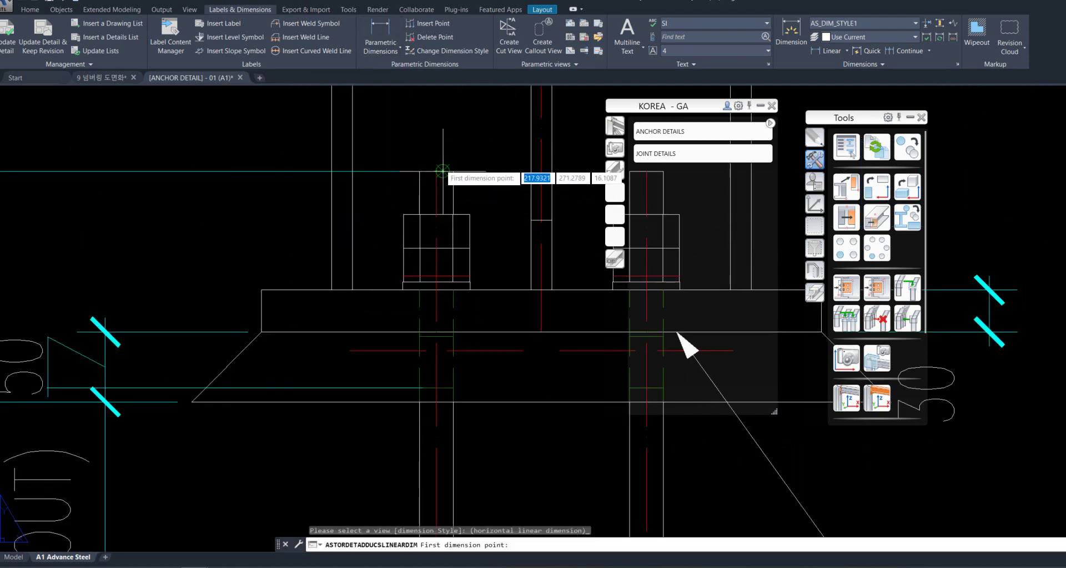
{"action": "left_click", "coordinate": [442, 171]}
{"action": "scroll", "coordinate": [442, 170], "scroll_direction": "down", "scroll_amount": 4}
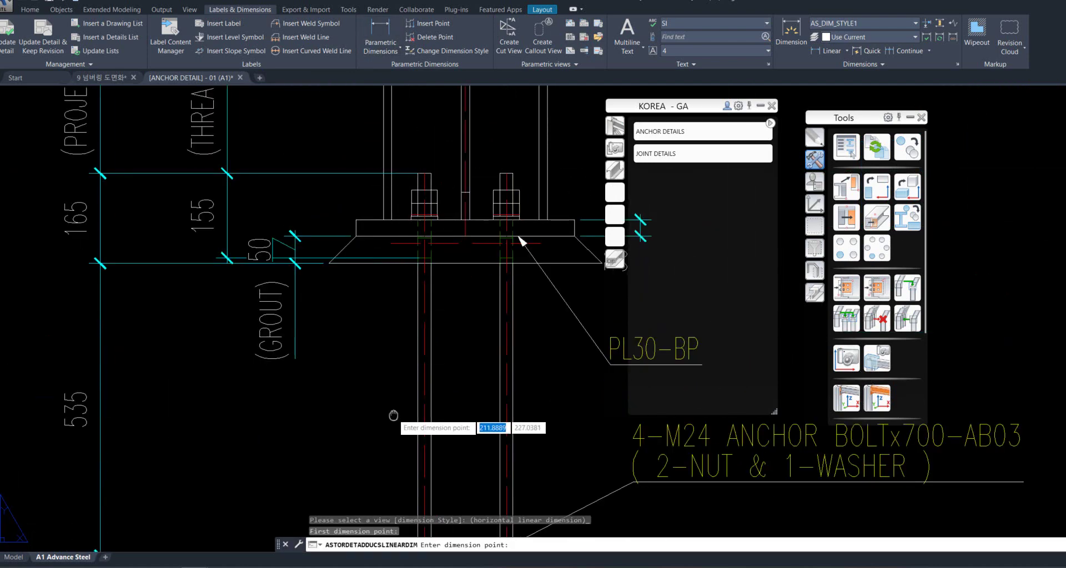
{"action": "middle_click_drag", "start_coordinate": [393, 415], "coordinate": [389, 333]}
{"action": "scroll", "coordinate": [389, 338], "scroll_direction": "up", "scroll_amount": 3}
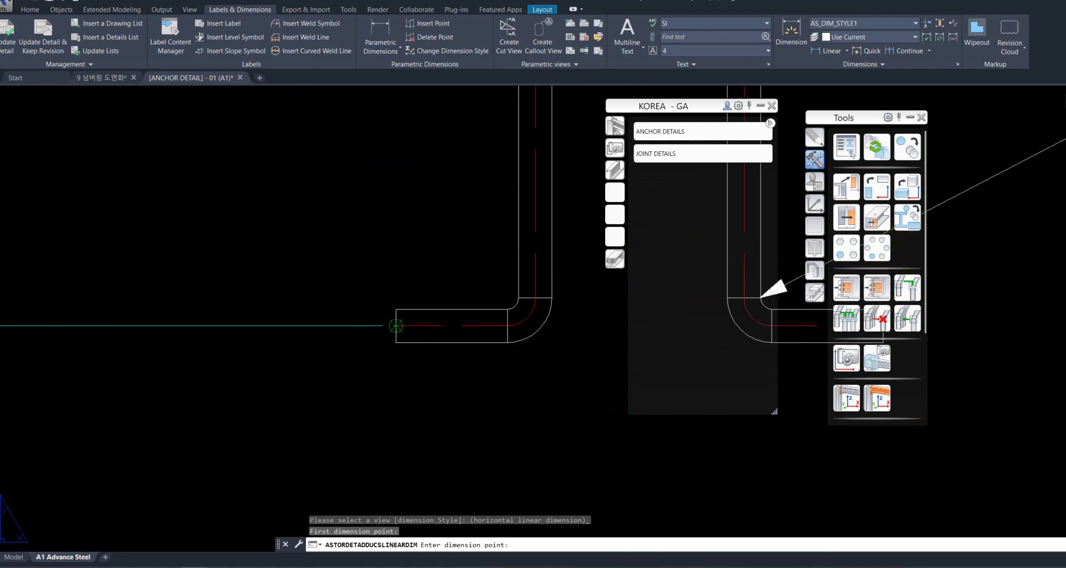
{"action": "left_click", "coordinate": [396, 326]}
{"action": "scroll", "coordinate": [388, 327], "scroll_direction": "down", "scroll_amount": 3}
{"action": "scroll", "coordinate": [355, 328], "scroll_direction": "down", "scroll_amount": 5}
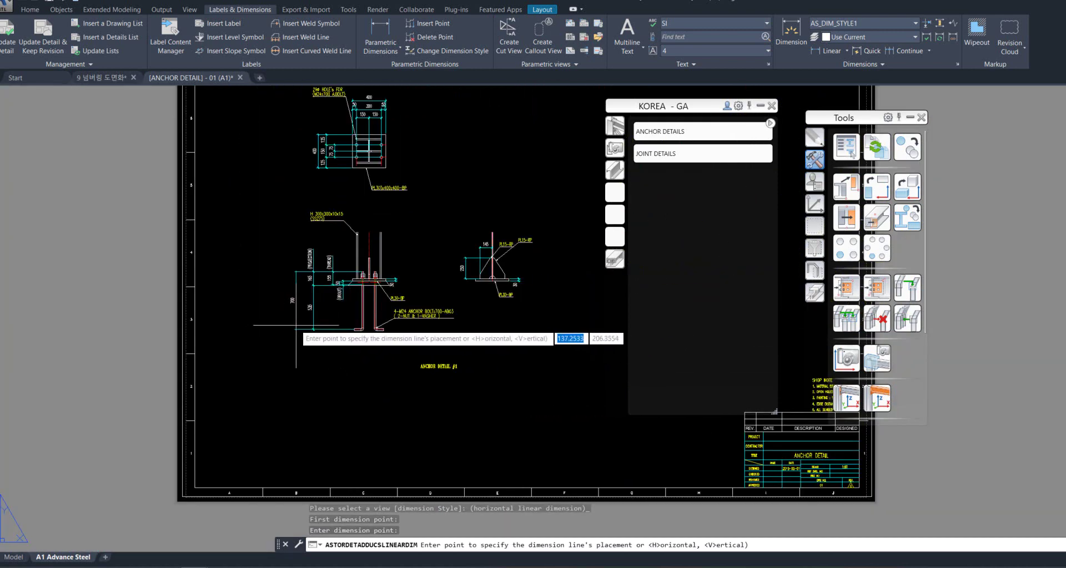
{"action": "left_click", "coordinate": [334, 420]}
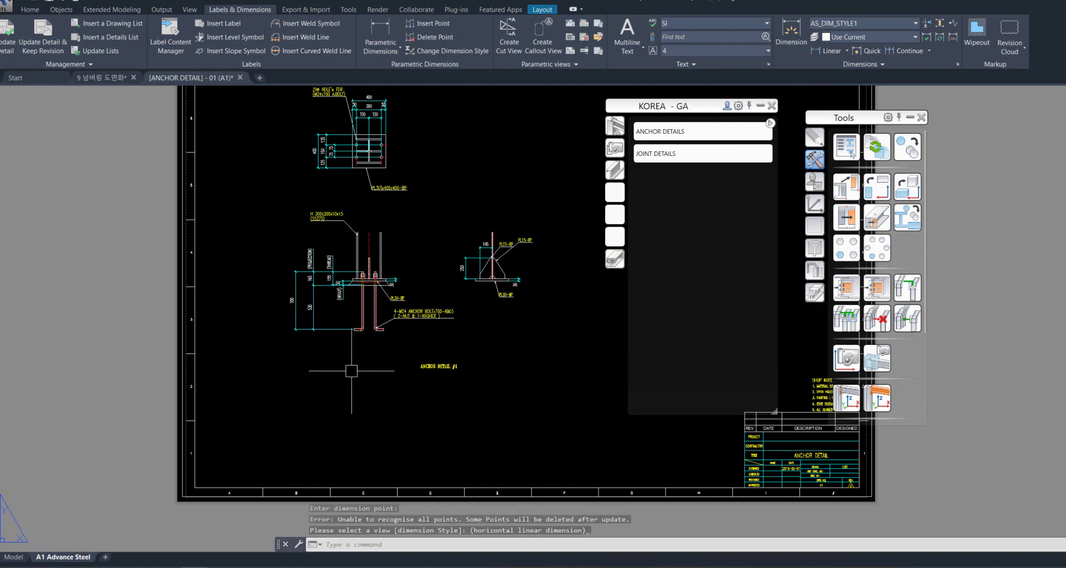
Select the base-plate plan view and bring up its View properties.
{"action": "scroll", "coordinate": [445, 295], "scroll_direction": "up", "scroll_amount": 2}
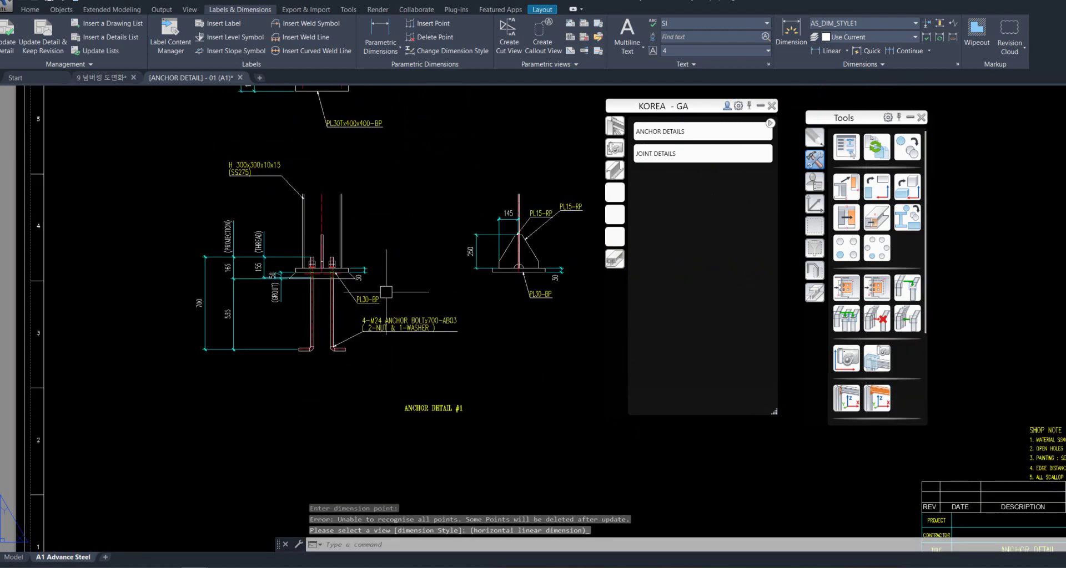
{"action": "scroll", "coordinate": [385, 291], "scroll_direction": "up", "scroll_amount": 2}
{"action": "mouse_move", "coordinate": [329, 102]}
{"action": "middle_mouse_down"}
{"action": "mouse_move", "coordinate": [267, 309]}
{"action": "mouse_move", "coordinate": [290, 394]}
{"action": "middle_mouse_up"}
{"action": "left_click", "coordinate": [289, 179]}
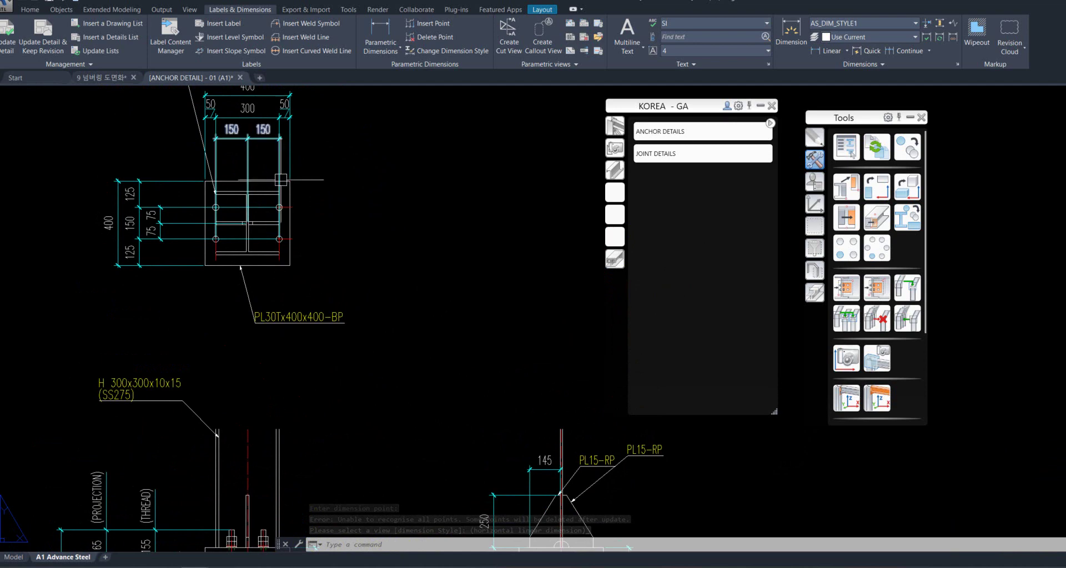
{"action": "right_click", "coordinate": [372, 170]}
{"action": "left_click", "coordinate": [458, 323]}
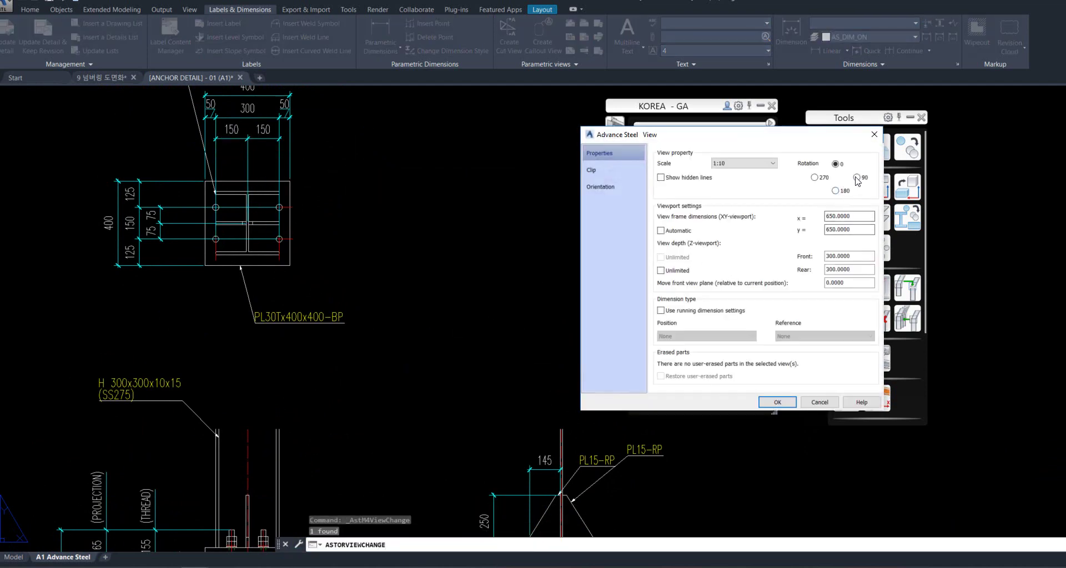
Confirm the View properties so the plan redraws rotated 90° with 125-150-125 dimensions.
{"action": "left_click", "coordinate": [777, 402]}
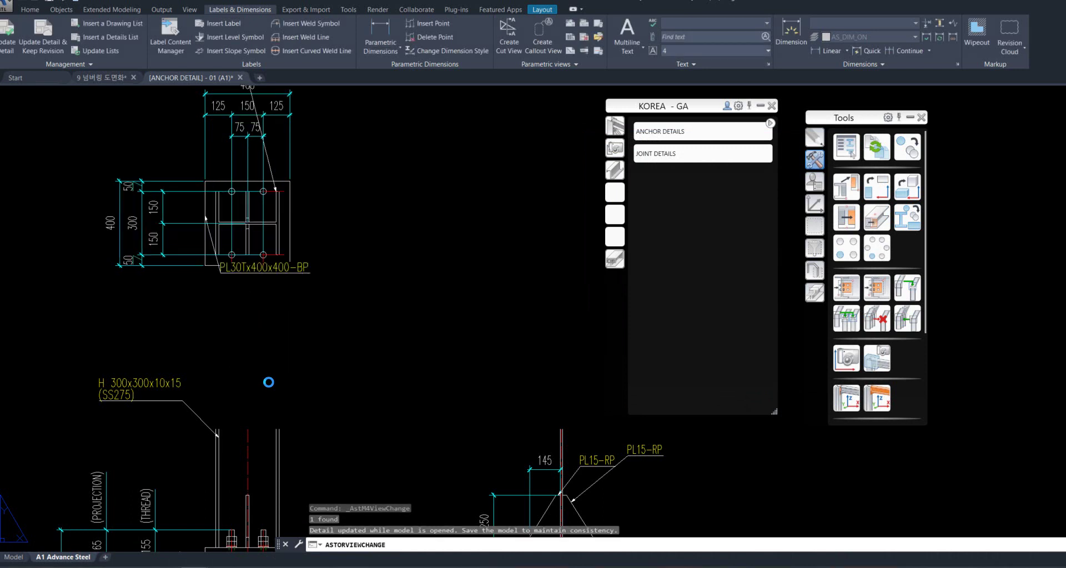
Move the PL30Tx400x400-BP label above-left of the plate and the 29ø HOLE label to its right.
{"action": "scroll", "coordinate": [198, 255], "scroll_direction": "up", "scroll_amount": 2}
{"action": "left_click", "coordinate": [261, 274]}
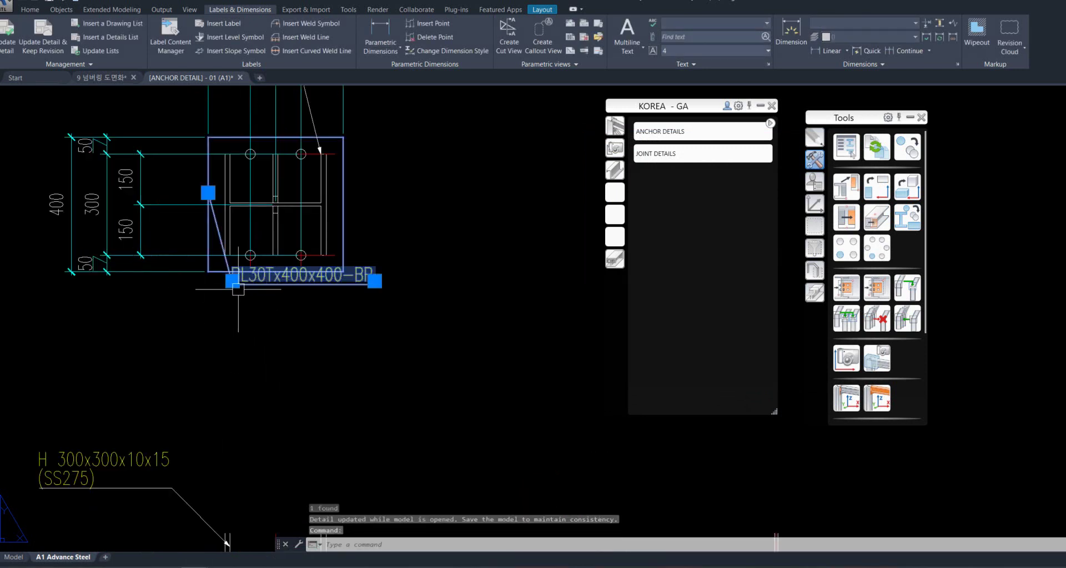
{"action": "left_click", "coordinate": [231, 276]}
{"action": "middle_click_drag", "start_coordinate": [185, 245], "coordinate": [271, 453]}
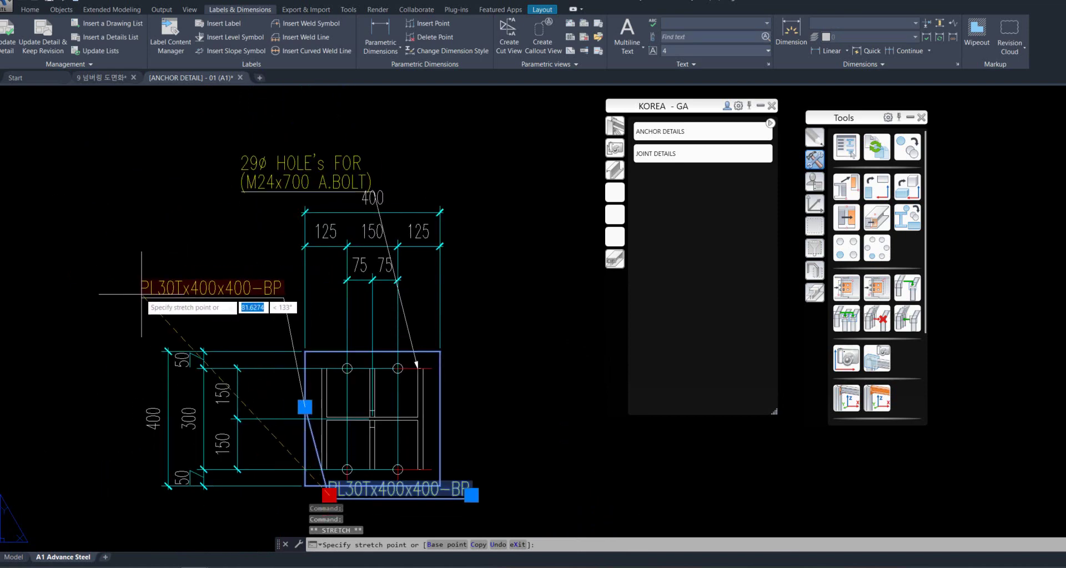
{"action": "left_click", "coordinate": [143, 294]}
{"action": "left_click", "coordinate": [339, 177]}
{"action": "left_click", "coordinate": [240, 190]}
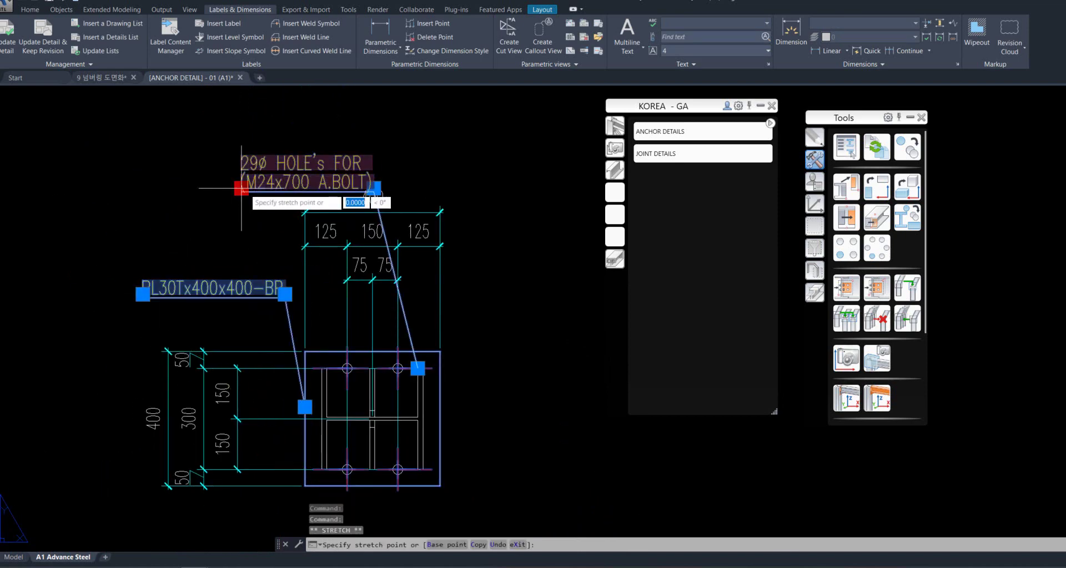
{"action": "left_click", "coordinate": [502, 432]}
{"action": "middle_click_drag", "start_coordinate": [653, 466], "coordinate": [430, 314]}
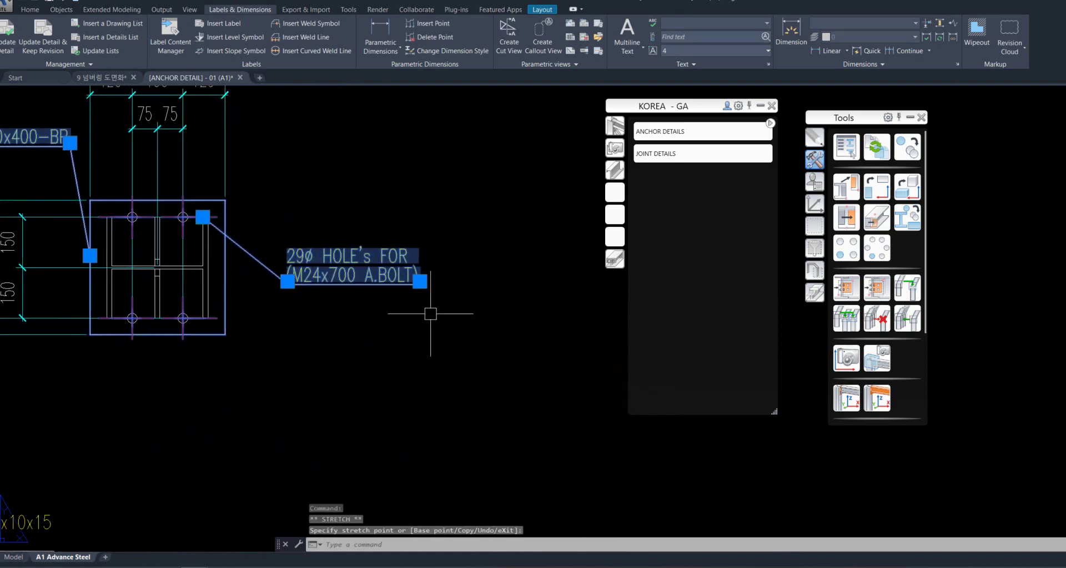
{"action": "key", "text": "Escape"}
Delete the duplicate PL15-RP label on the rib detail.
{"action": "scroll", "coordinate": [411, 368], "scroll_direction": "down", "scroll_amount": 3}
{"action": "scroll", "coordinate": [511, 269], "scroll_direction": "up", "scroll_amount": 4}
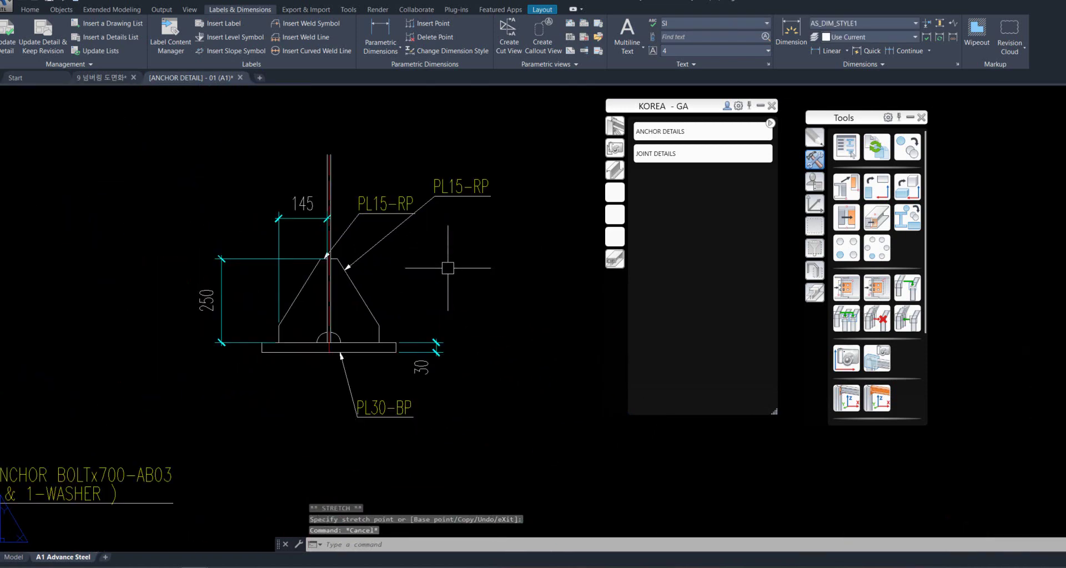
{"action": "left_click", "coordinate": [402, 215]}
{"action": "key", "text": "Escape"}
{"action": "left_click", "coordinate": [385, 211]}
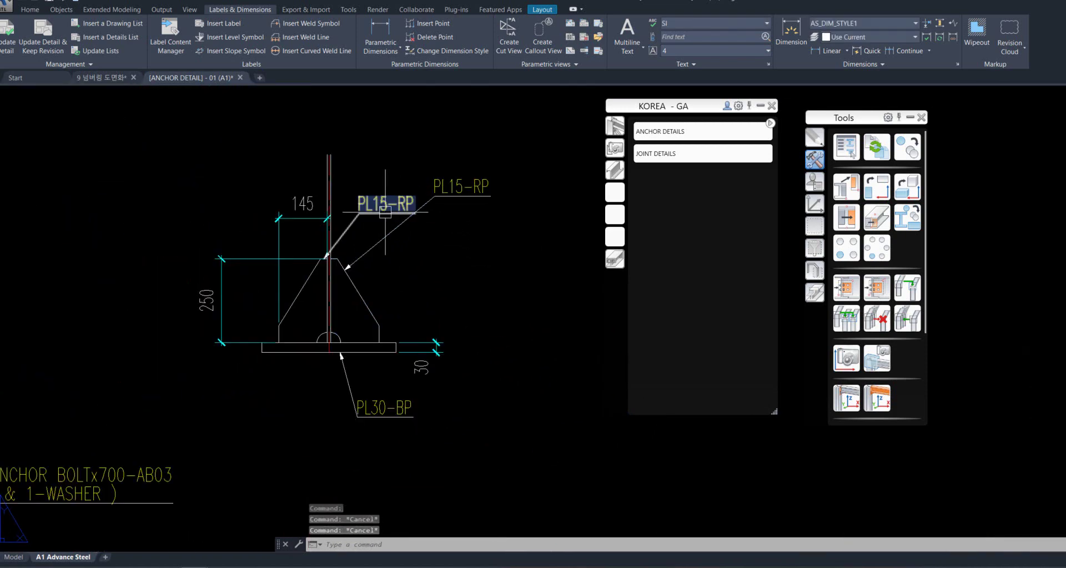
{"action": "key", "text": "Delete"}
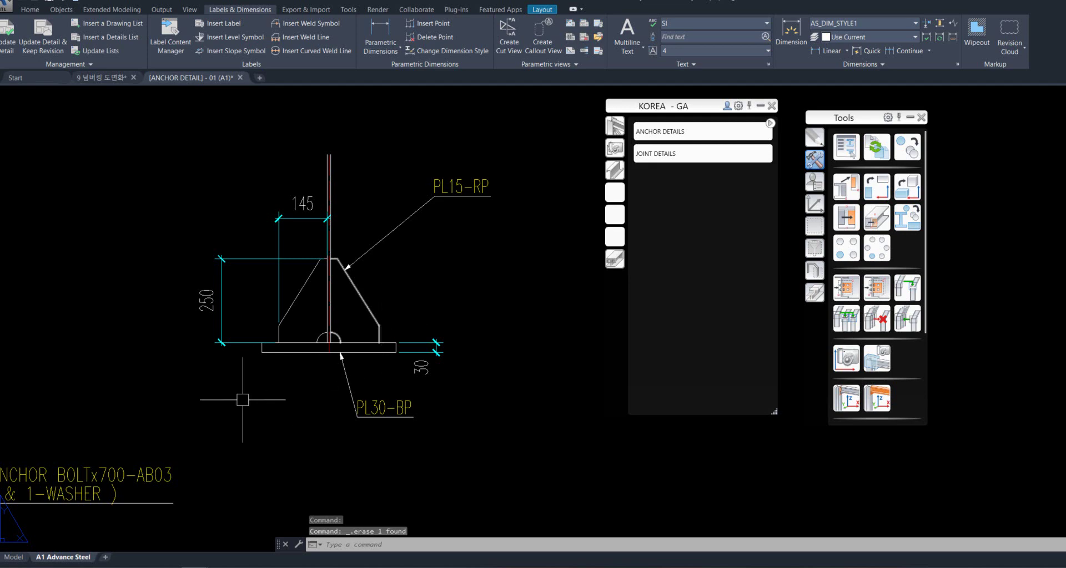
{"action": "middle_click_drag", "start_coordinate": [243, 400], "coordinate": [258, 418]}
Add a 20 dimension at the rib top, from the rib edge to the column line.
{"action": "left_click", "coordinate": [374, 24]}
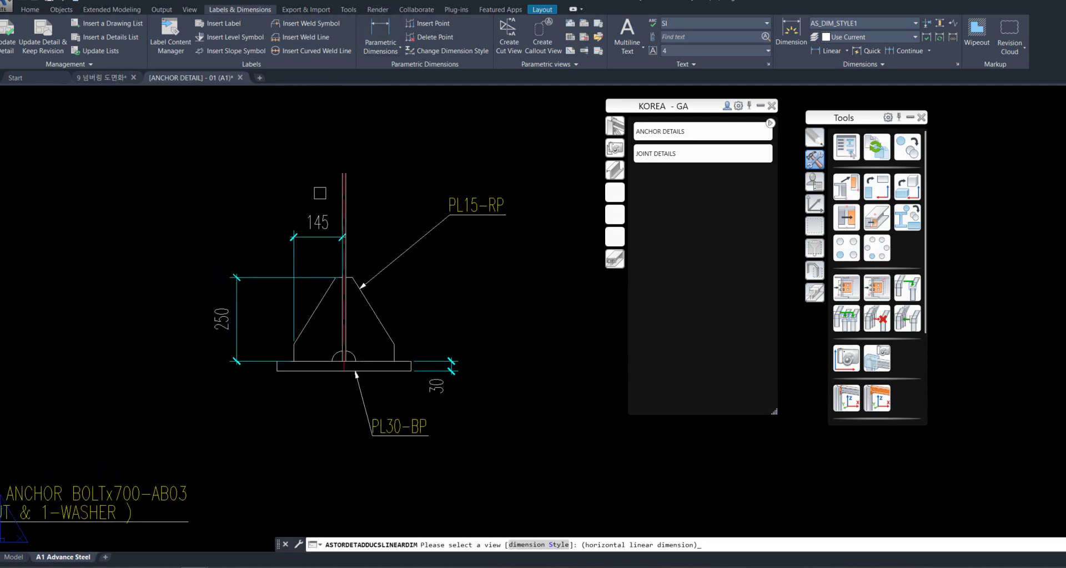
{"action": "scroll", "coordinate": [309, 266], "scroll_direction": "up", "scroll_amount": 4}
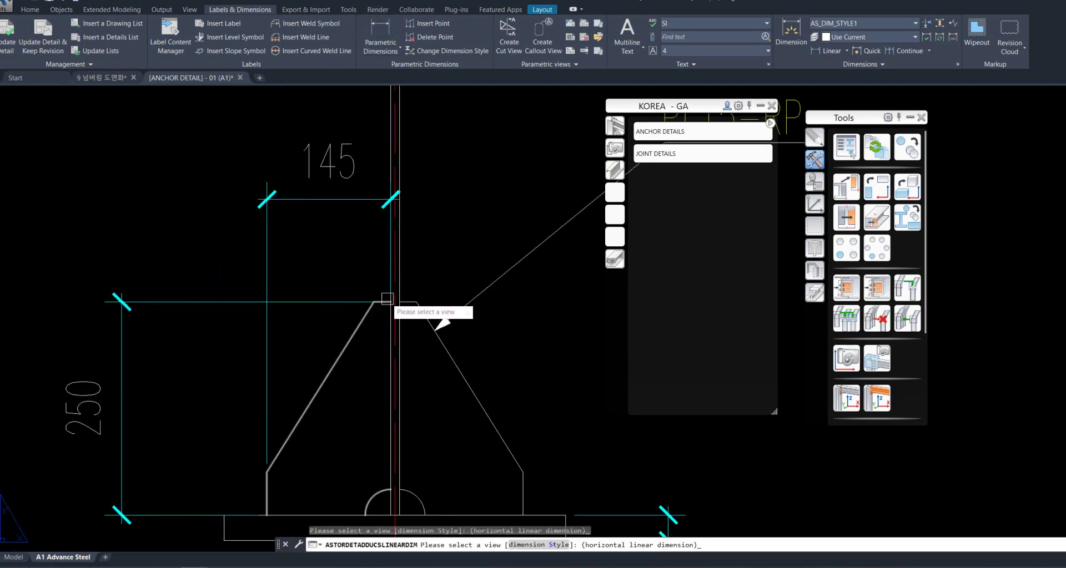
{"action": "scroll", "coordinate": [365, 301], "scroll_direction": "up", "scroll_amount": 3}
{"action": "right_click", "coordinate": [370, 309]}
{"action": "left_click", "coordinate": [398, 310]}
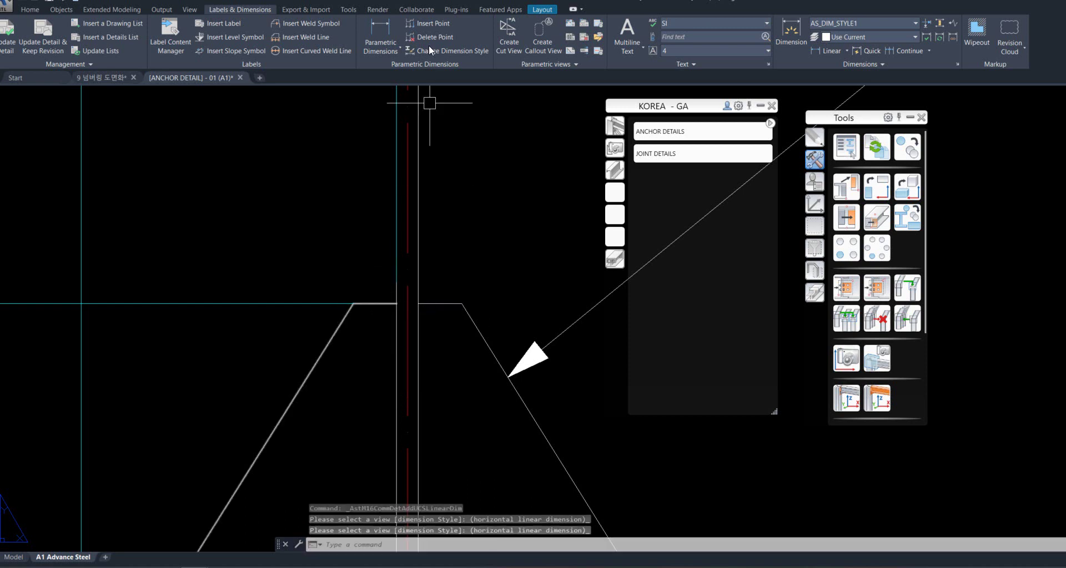
{"action": "left_click", "coordinate": [395, 23]}
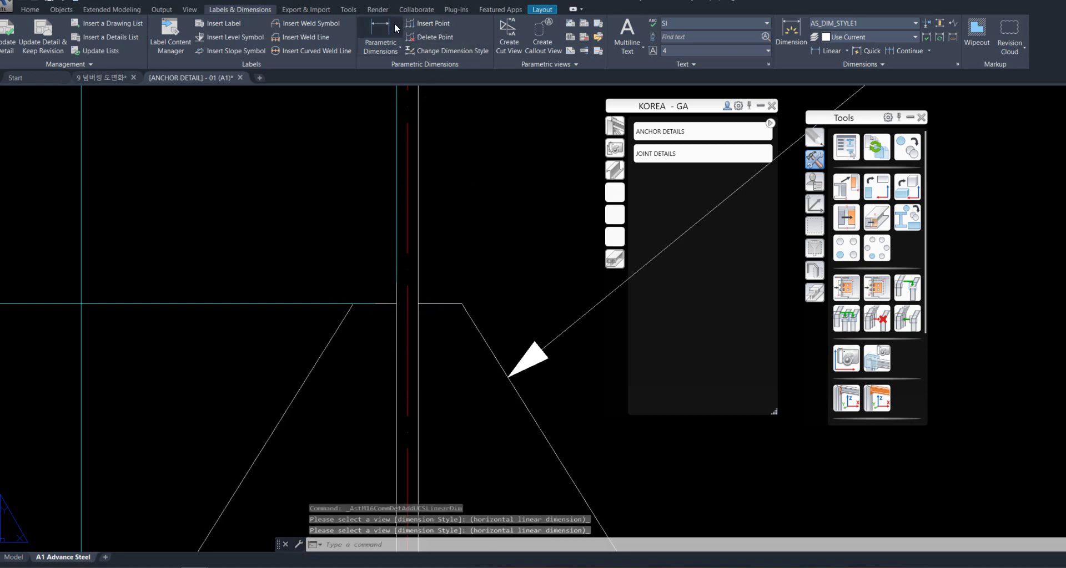
{"action": "left_click", "coordinate": [395, 301]}
{"action": "left_click", "coordinate": [396, 304]}
{"action": "left_click", "coordinate": [353, 303]}
{"action": "scroll", "coordinate": [289, 207], "scroll_direction": "down", "scroll_amount": 2}
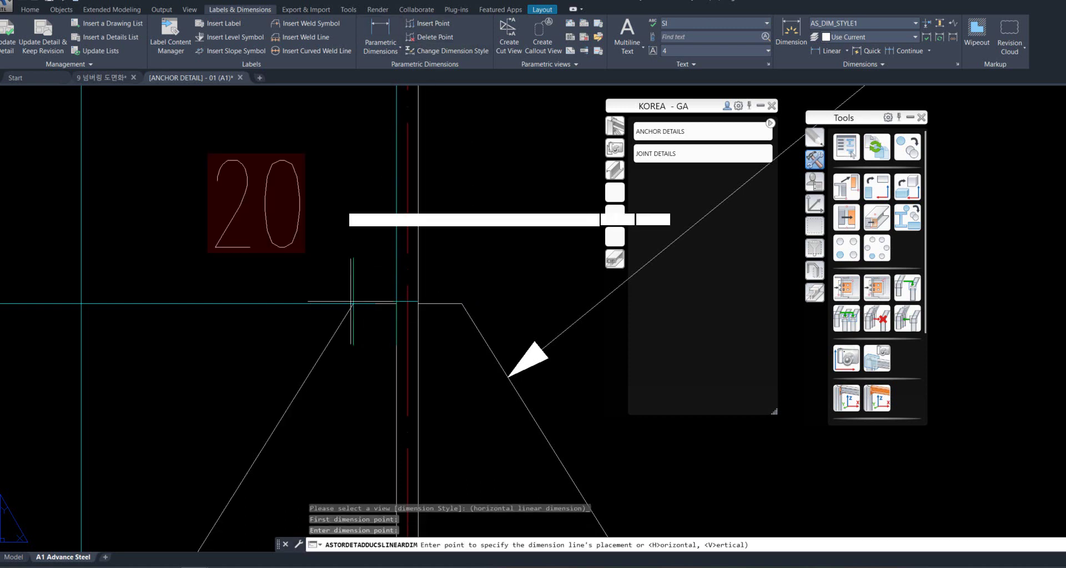
{"action": "scroll", "coordinate": [289, 208], "scroll_direction": "down", "scroll_amount": 2}
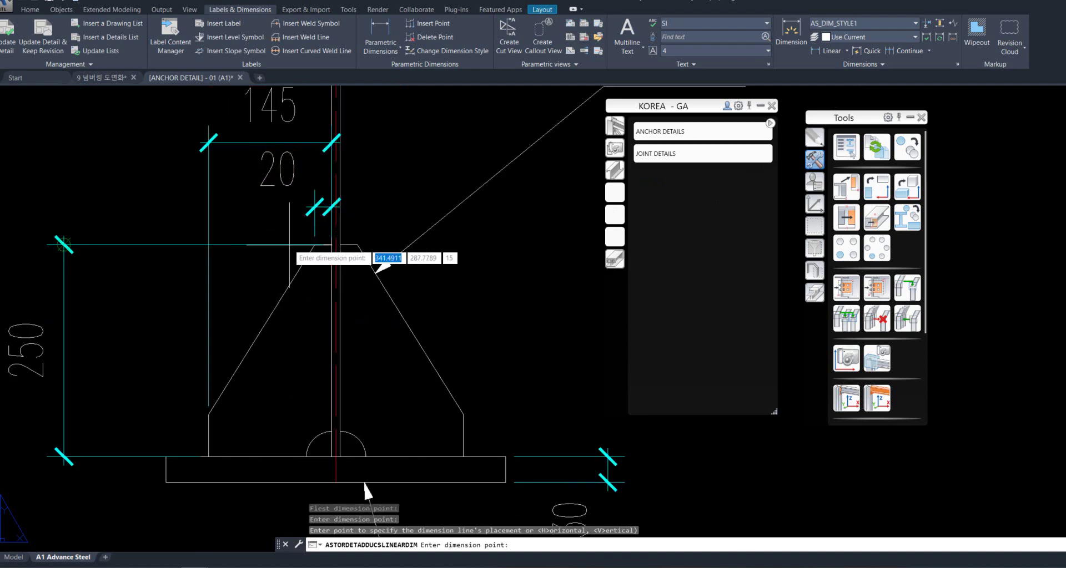
{"action": "left_click", "coordinate": [288, 207]}
{"action": "middle_click_drag", "start_coordinate": [252, 360], "coordinate": [322, 261]}
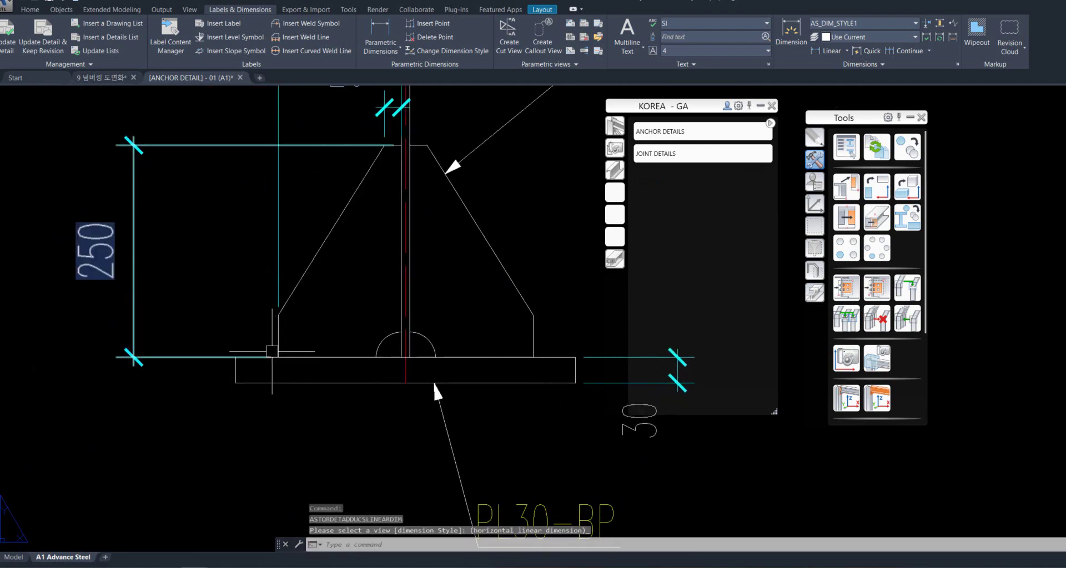
Add a 50 dimension on the left side of the base plate in the rib detail.
{"action": "key", "text": "Return"}
{"action": "left_click", "coordinate": [284, 340]}
{"action": "left_click", "coordinate": [279, 315]}
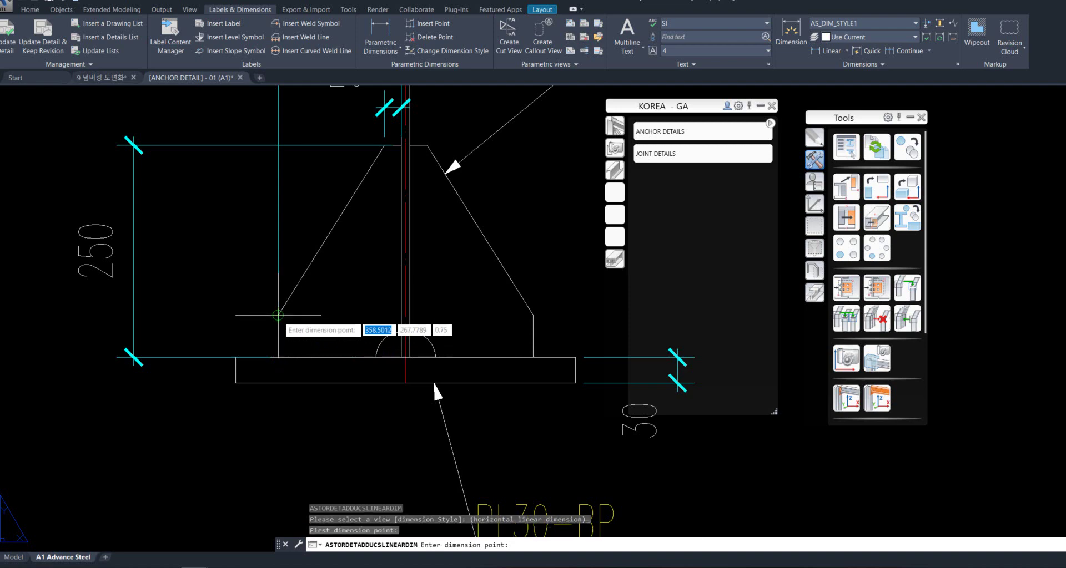
{"action": "left_click", "coordinate": [278, 357]}
{"action": "left_click", "coordinate": [225, 333]}
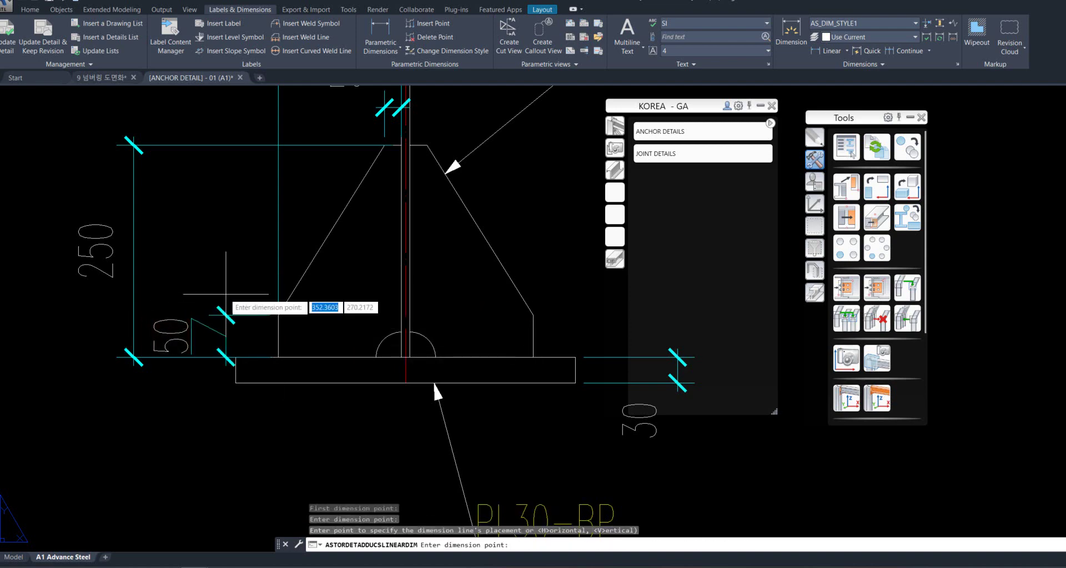
{"action": "key", "text": "Escape"}
Nudge the PL30Tx400x400-BP label further up and left on the anchor plan view.
{"action": "scroll", "coordinate": [222, 297], "scroll_direction": "down", "scroll_amount": 5}
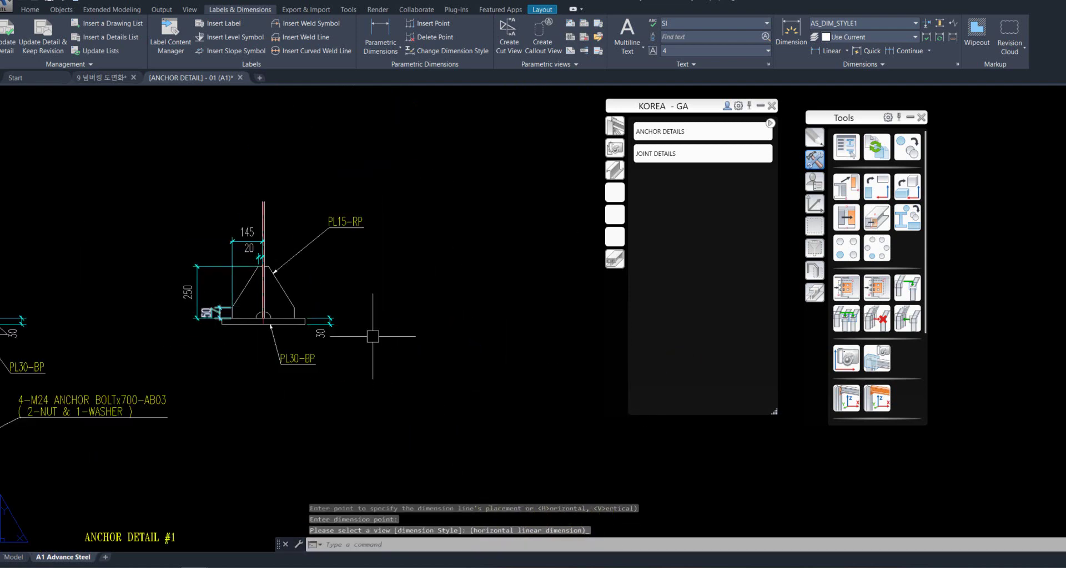
{"action": "middle_click_drag", "start_coordinate": [425, 385], "coordinate": [456, 366]}
{"action": "scroll", "coordinate": [457, 366], "scroll_direction": "down", "scroll_amount": 3}
{"action": "scroll", "coordinate": [457, 366], "scroll_direction": "down", "scroll_amount": 1}
{"action": "scroll", "coordinate": [457, 377], "scroll_direction": "down", "scroll_amount": 1}
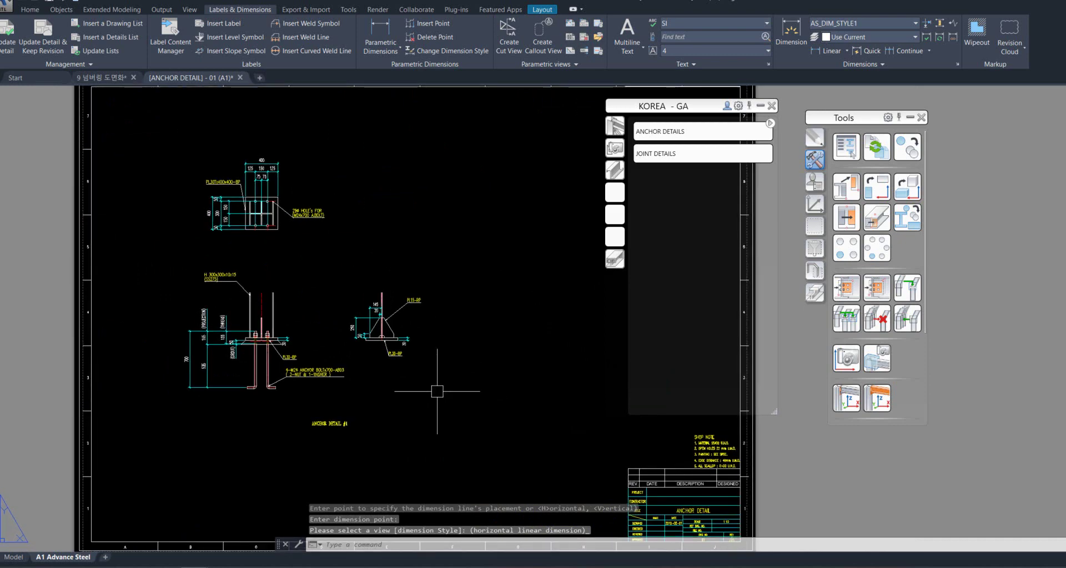
{"action": "scroll", "coordinate": [421, 421], "scroll_direction": "up", "scroll_amount": 1}
{"action": "scroll", "coordinate": [388, 473], "scroll_direction": "up", "scroll_amount": 1}
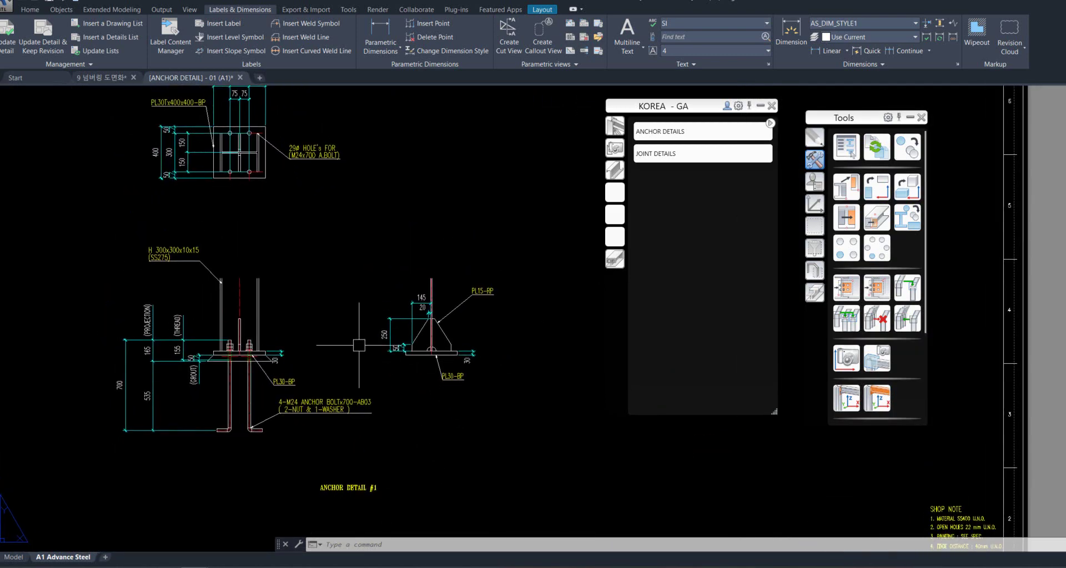
{"action": "middle_click_drag", "start_coordinate": [298, 273], "coordinate": [318, 359]}
{"action": "scroll", "coordinate": [164, 189], "scroll_direction": "up", "scroll_amount": 2}
{"action": "left_click", "coordinate": [188, 190]}
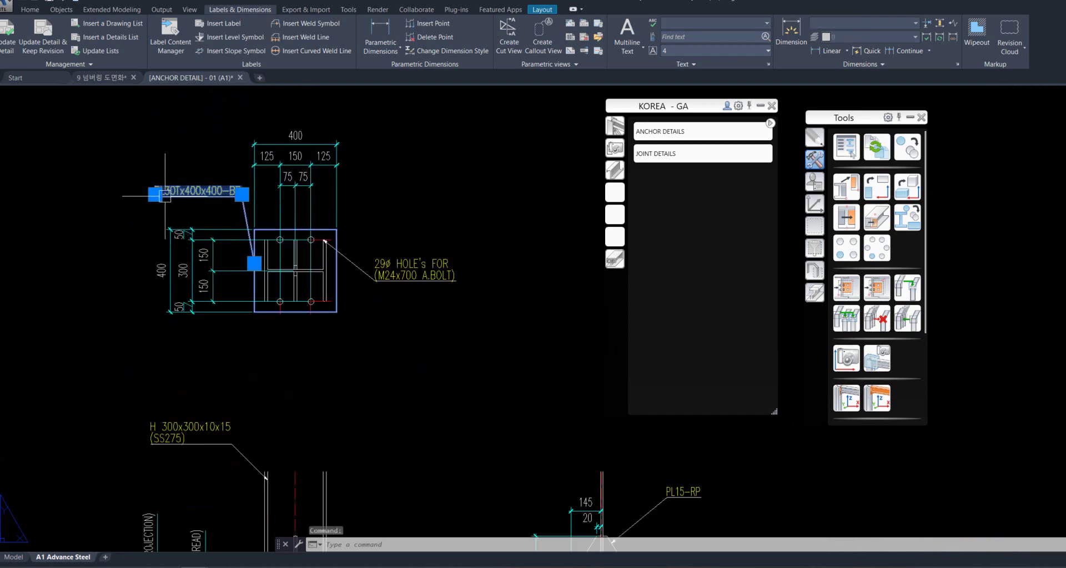
{"action": "left_click", "coordinate": [155, 194]}
{"action": "left_click", "coordinate": [142, 188]}
Drop the 29ø HOLE label lower to the right and recentre the anchor details.
{"action": "left_click", "coordinate": [429, 282]}
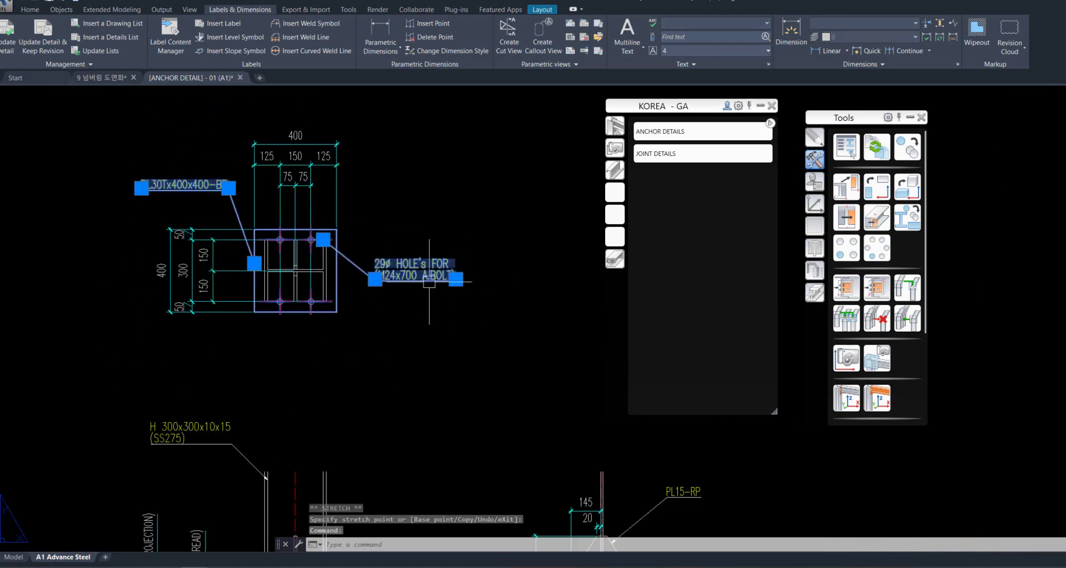
{"action": "left_click", "coordinate": [375, 279]}
{"action": "left_click", "coordinate": [389, 304]}
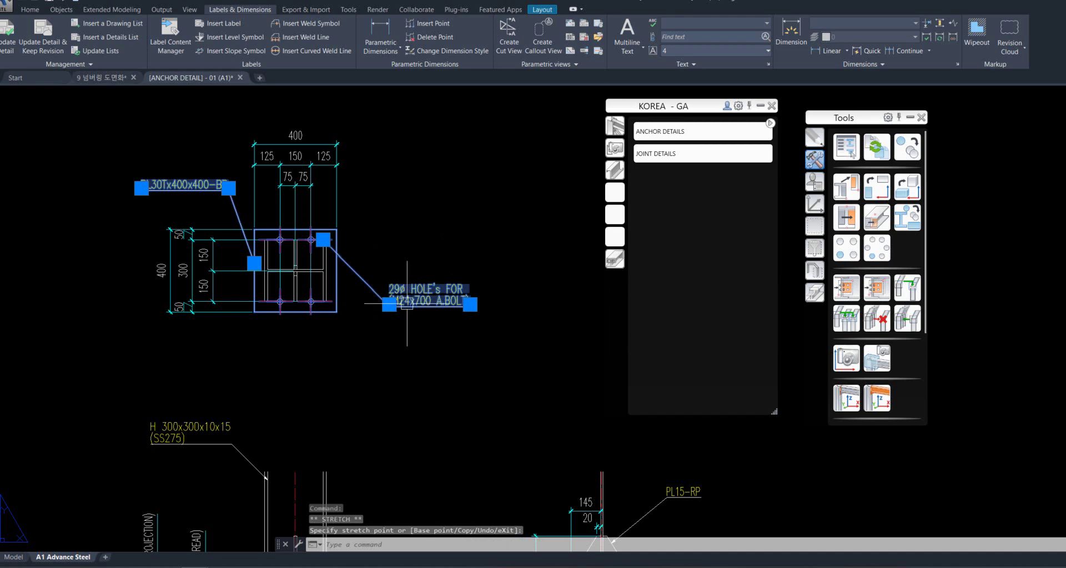
{"action": "key", "text": "Escape"}
{"action": "key", "text": "Escape"}
{"action": "scroll", "coordinate": [400, 322], "scroll_direction": "down", "scroll_amount": 3}
{"action": "scroll", "coordinate": [400, 322], "scroll_direction": "down", "scroll_amount": 3}
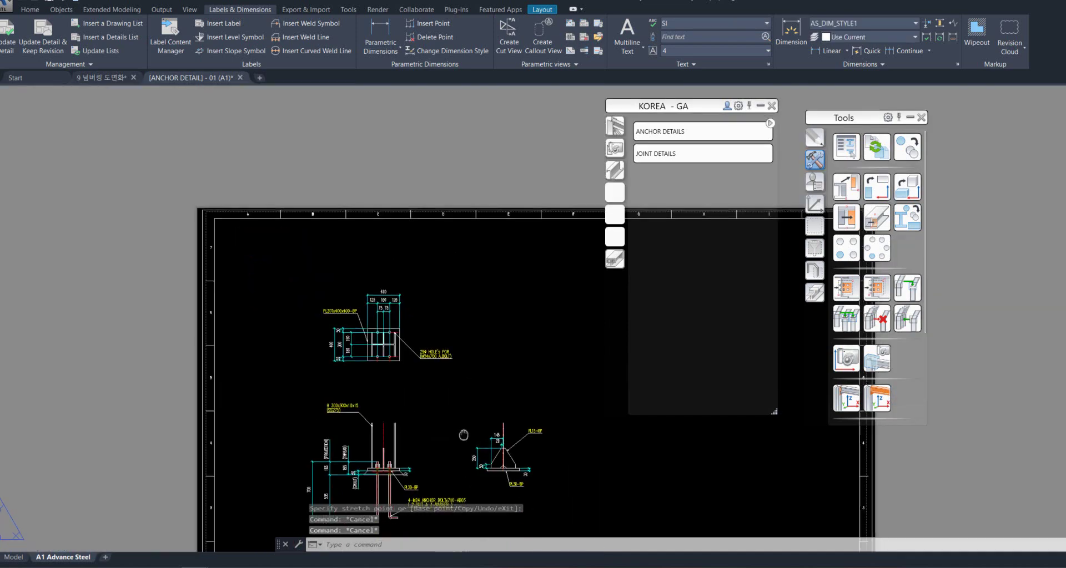
{"action": "middle_click_drag", "start_coordinate": [383, 311], "coordinate": [304, 294]}
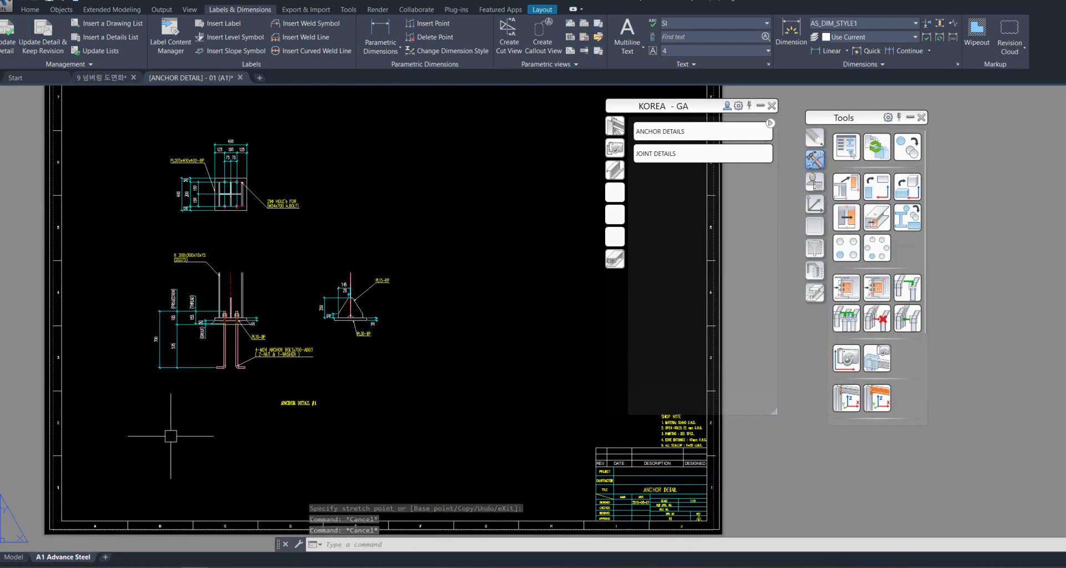
{"action": "scroll", "coordinate": [245, 328], "scroll_direction": "up", "scroll_amount": 2}
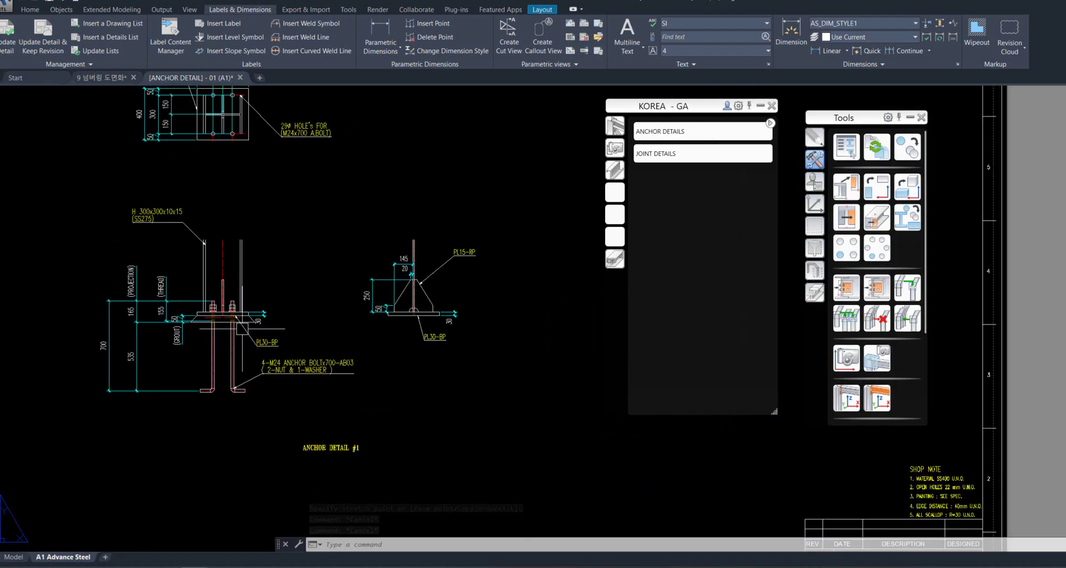
{"action": "scroll", "coordinate": [186, 361], "scroll_direction": "up", "scroll_amount": 2}
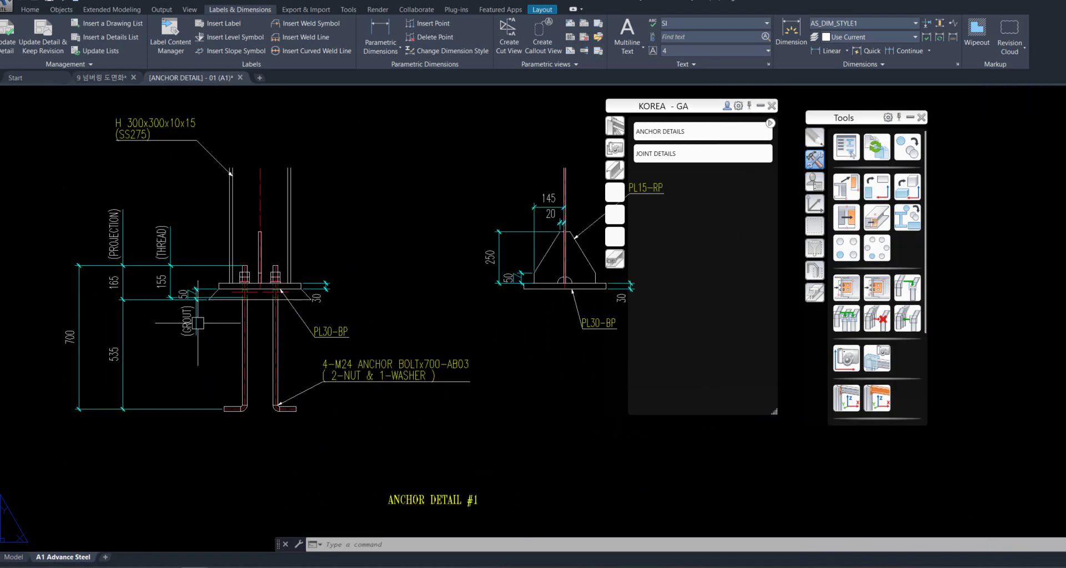
Dimension the anchor bolt hook as 100, then switch to the 9 넘버링 도면화 model drawing.
{"action": "left_click", "coordinate": [391, 25]}
{"action": "scroll", "coordinate": [252, 408], "scroll_direction": "up", "scroll_amount": 2}
{"action": "scroll", "coordinate": [253, 408], "scroll_direction": "up", "scroll_amount": 2}
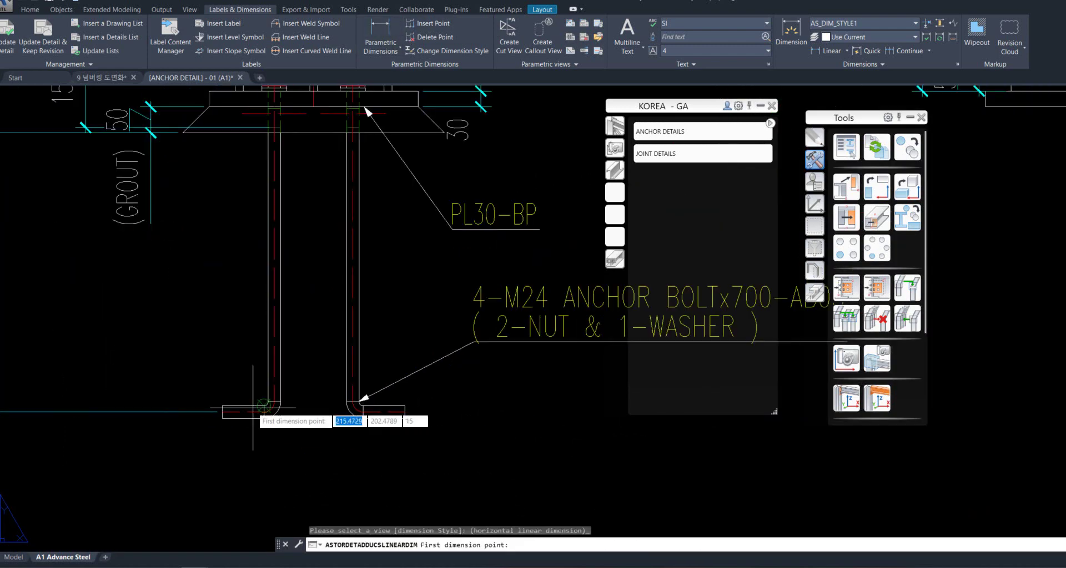
{"action": "scroll", "coordinate": [253, 408], "scroll_direction": "up", "scroll_amount": 2}
{"action": "left_click", "coordinate": [272, 354]}
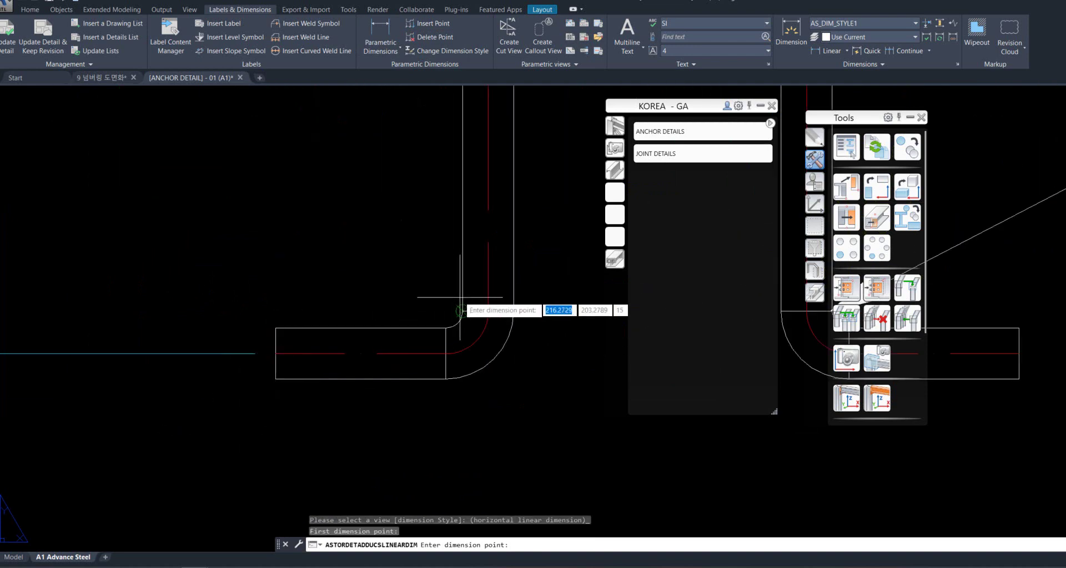
{"action": "left_click", "coordinate": [488, 309]}
{"action": "scroll", "coordinate": [440, 261], "scroll_direction": "down", "scroll_amount": 3}
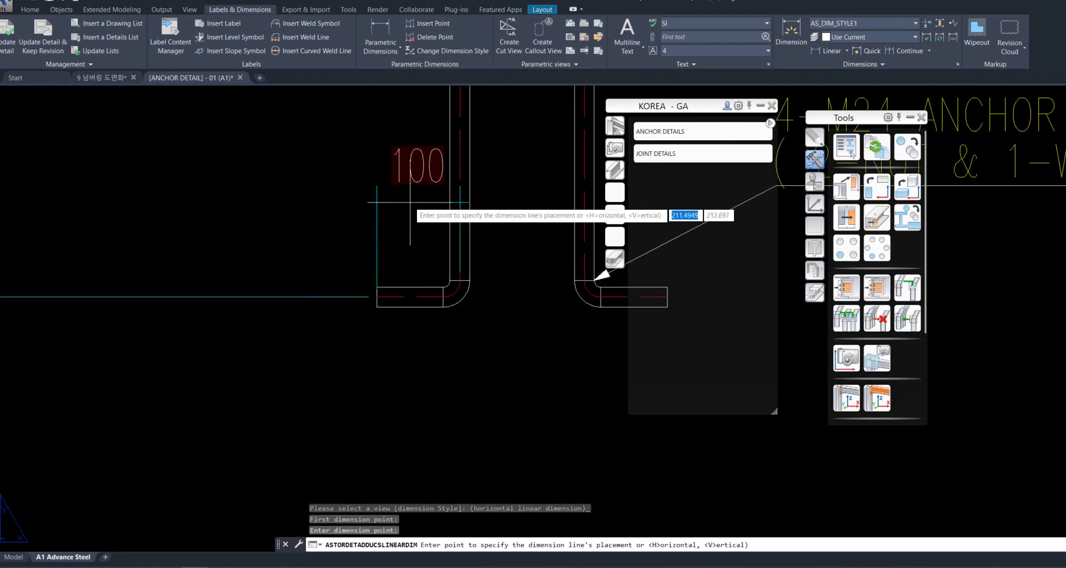
{"action": "left_click", "coordinate": [383, 168]}
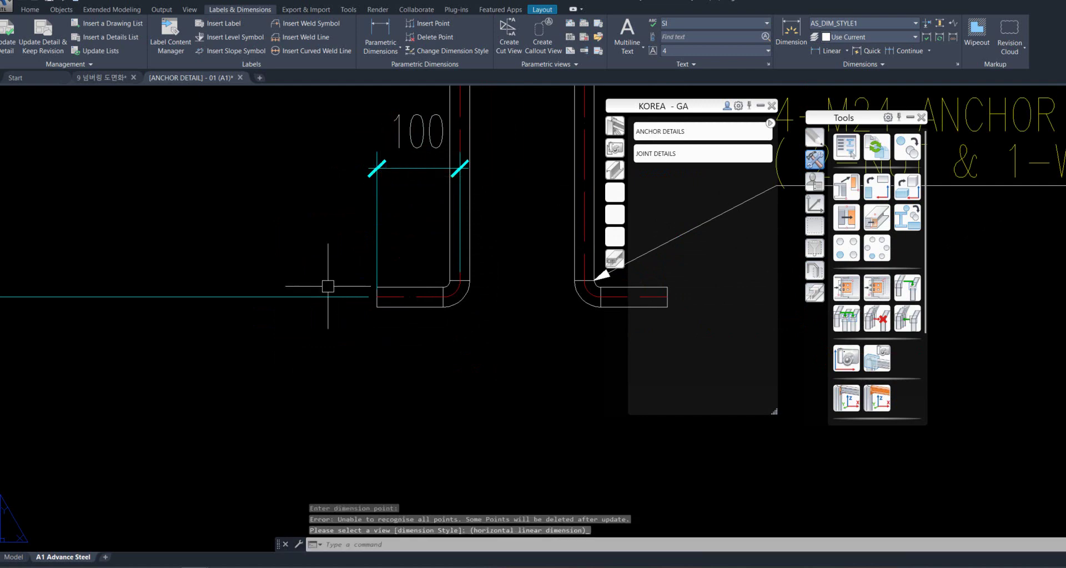
{"action": "scroll", "coordinate": [299, 372], "scroll_direction": "down", "scroll_amount": 4}
{"action": "left_click", "coordinate": [116, 77]}
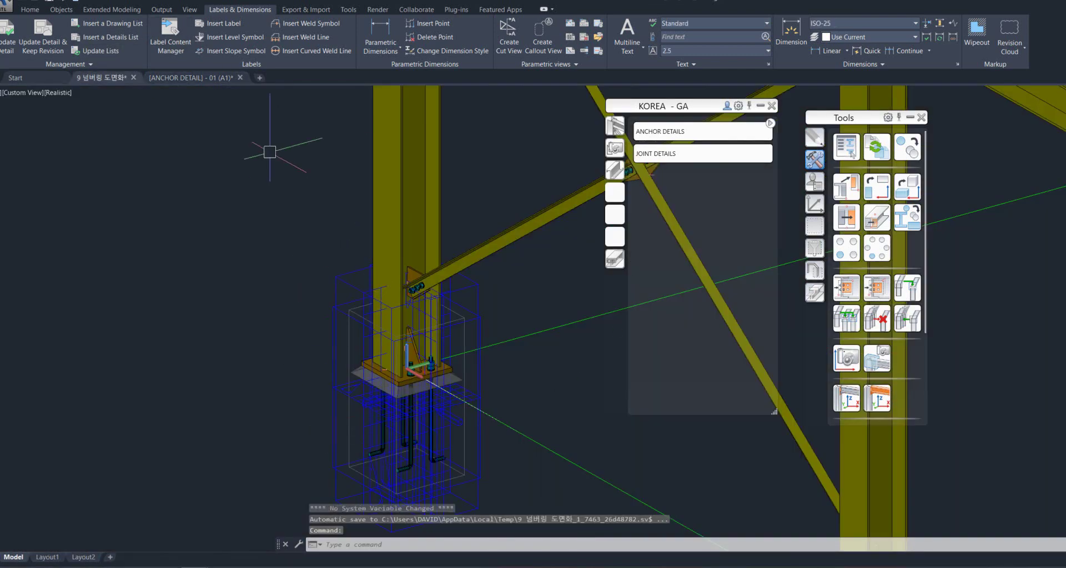
Switch to the [ANCHOR DETAIL] layout and frame the base plate plan and anchor elevation.
{"action": "left_click", "coordinate": [205, 81]}
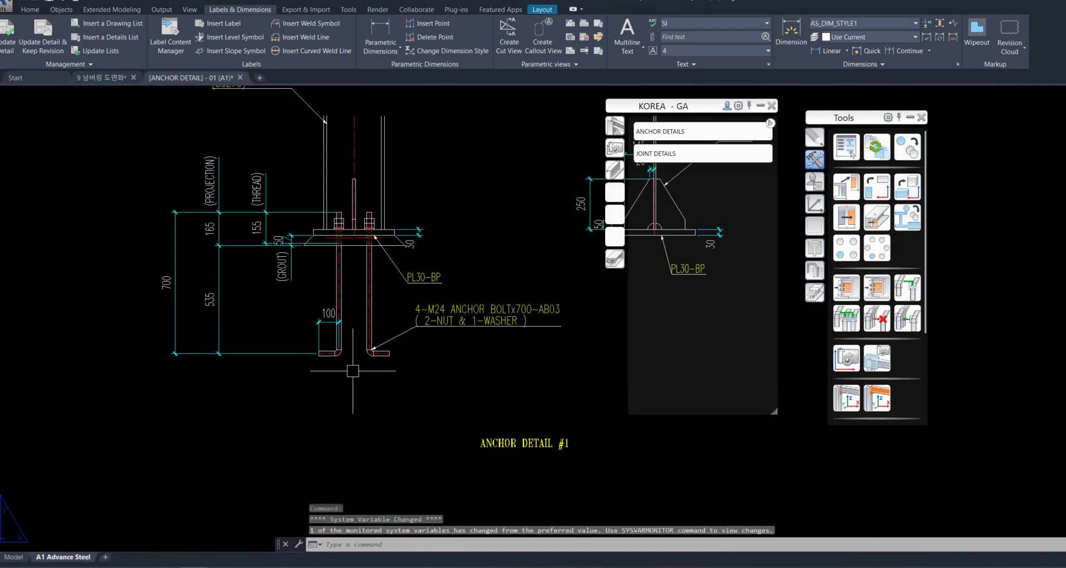
{"action": "scroll", "coordinate": [352, 372], "scroll_direction": "down", "scroll_amount": 4}
{"action": "scroll", "coordinate": [500, 392], "scroll_direction": "down", "scroll_amount": 2}
{"action": "scroll", "coordinate": [477, 397], "scroll_direction": "up", "scroll_amount": 2}
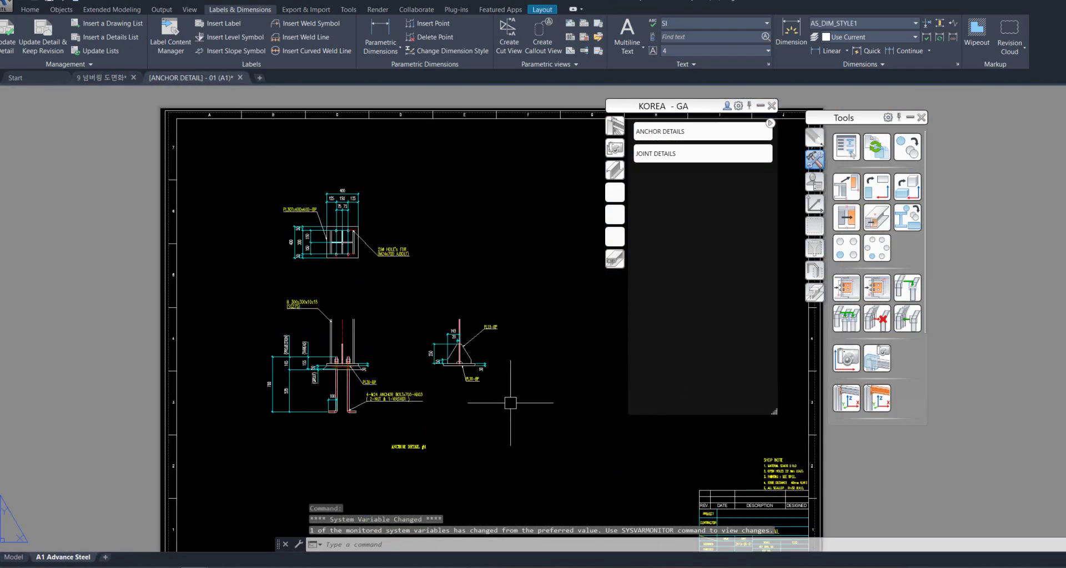
{"action": "scroll", "coordinate": [377, 440], "scroll_direction": "up", "scroll_amount": 2}
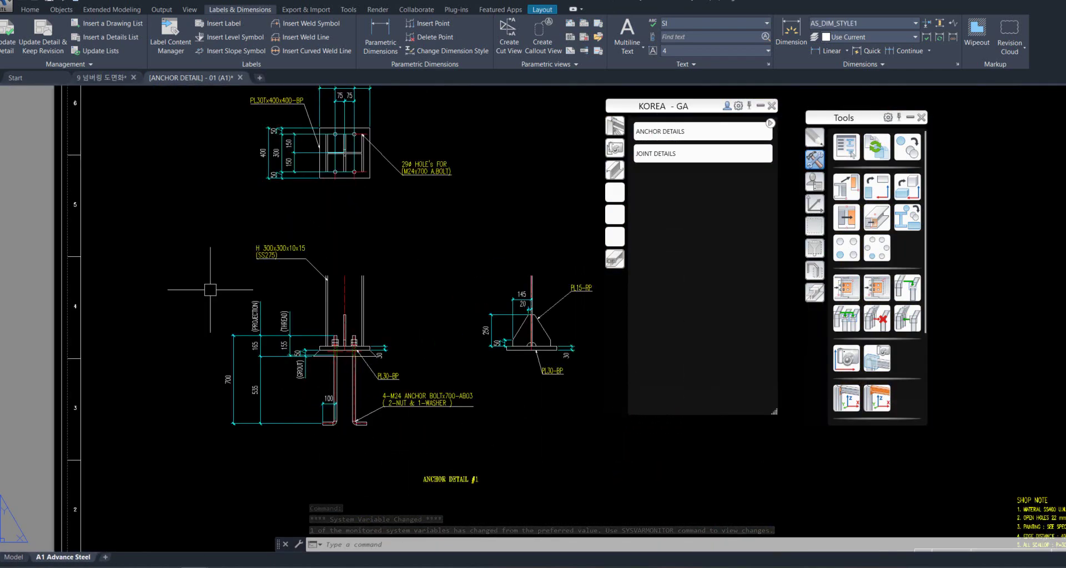
{"action": "left_click", "coordinate": [104, 79]}
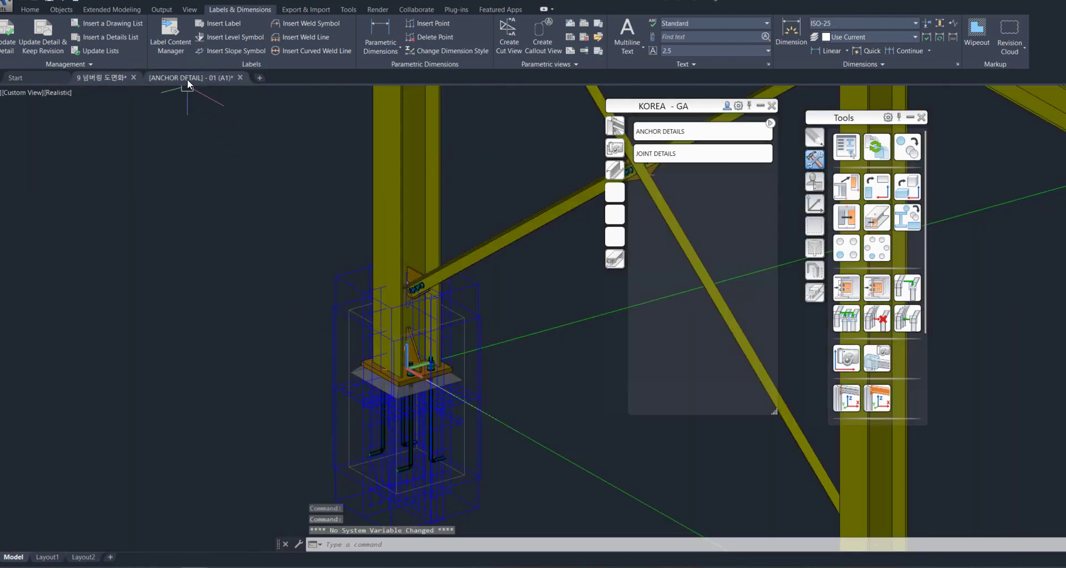
{"action": "left_click", "coordinate": [188, 79]}
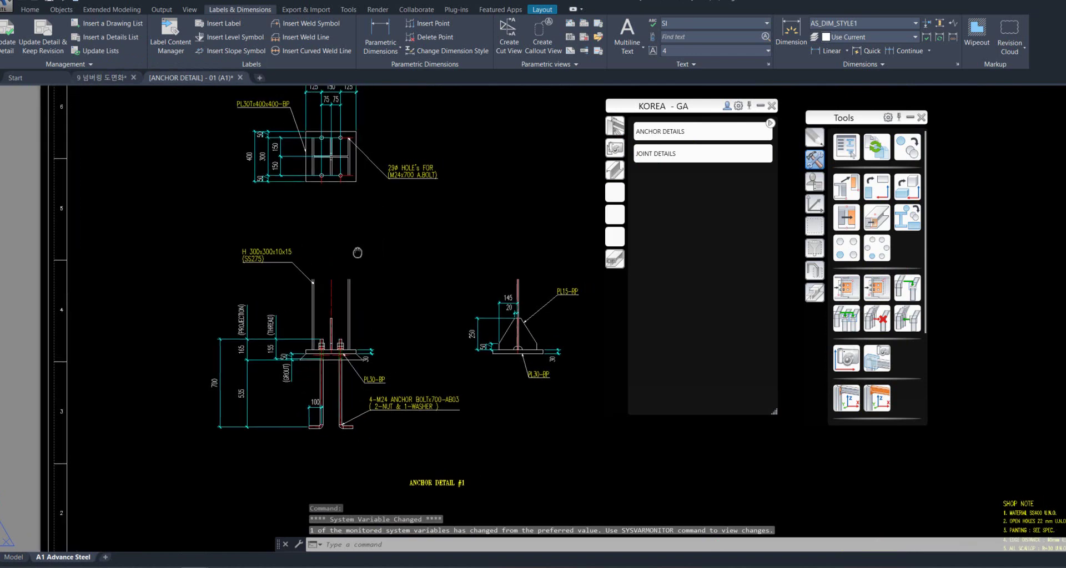
{"action": "middle_click_drag", "start_coordinate": [357, 252], "coordinate": [348, 255]}
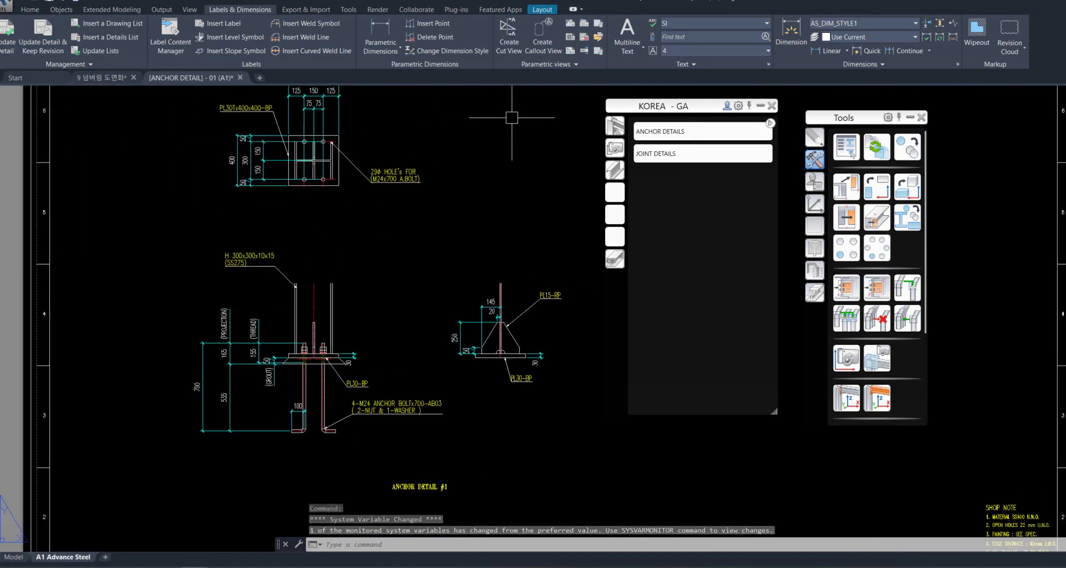
Draw a vertical line (L) from the base plate plan down to the column in the elevation.
{"action": "type", "text": "l"}
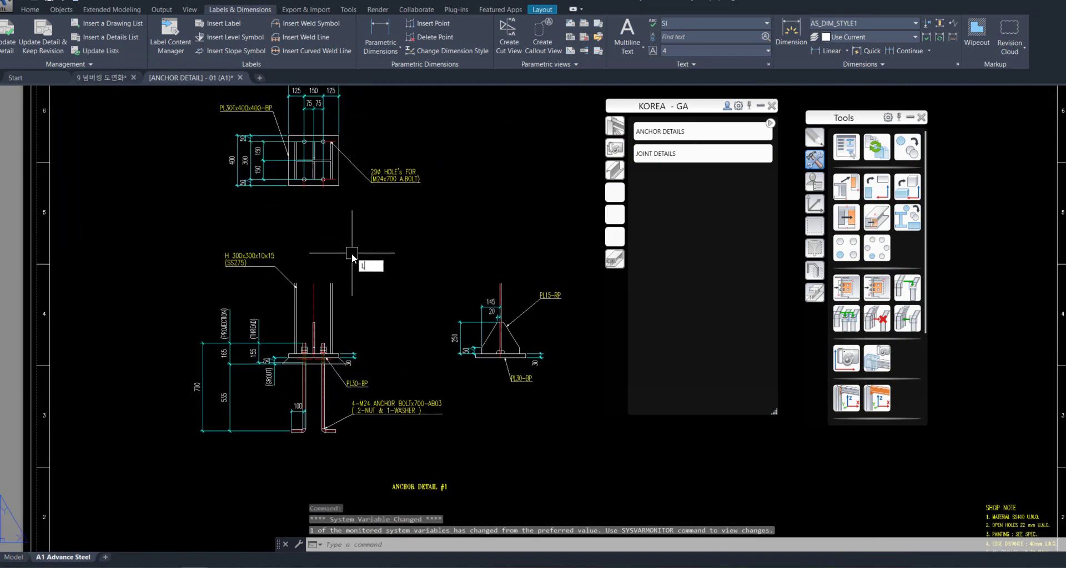
{"action": "key", "text": "Return"}
{"action": "scroll", "coordinate": [352, 277], "scroll_direction": "up", "scroll_amount": 1}
{"action": "scroll", "coordinate": [291, 230], "scroll_direction": "up", "scroll_amount": 1}
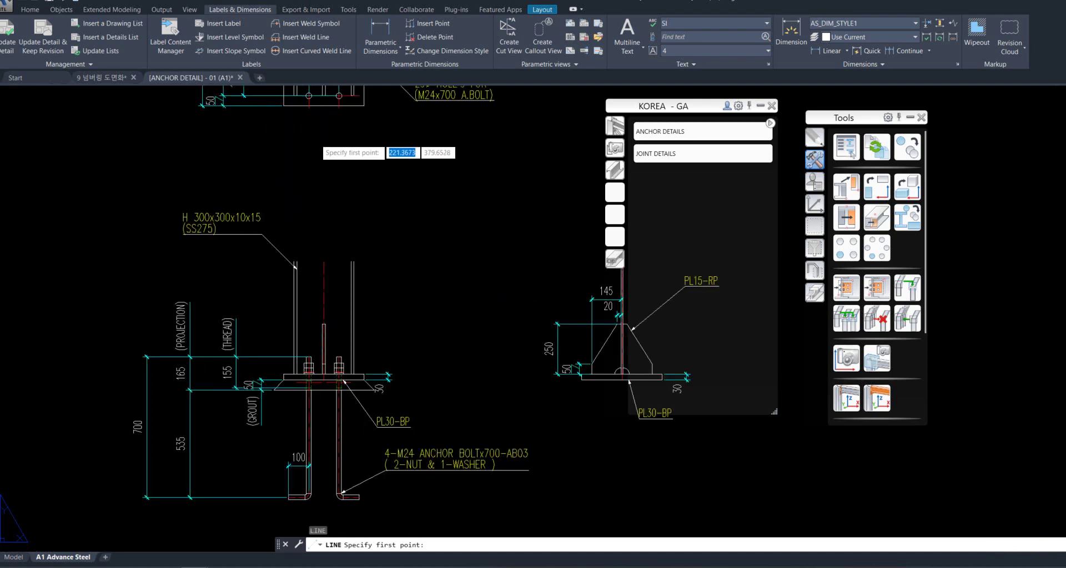
{"action": "scroll", "coordinate": [311, 150], "scroll_direction": "up", "scroll_amount": 2}
{"action": "scroll", "coordinate": [310, 149], "scroll_direction": "up", "scroll_amount": 2}
{"action": "left_click", "coordinate": [309, 136]}
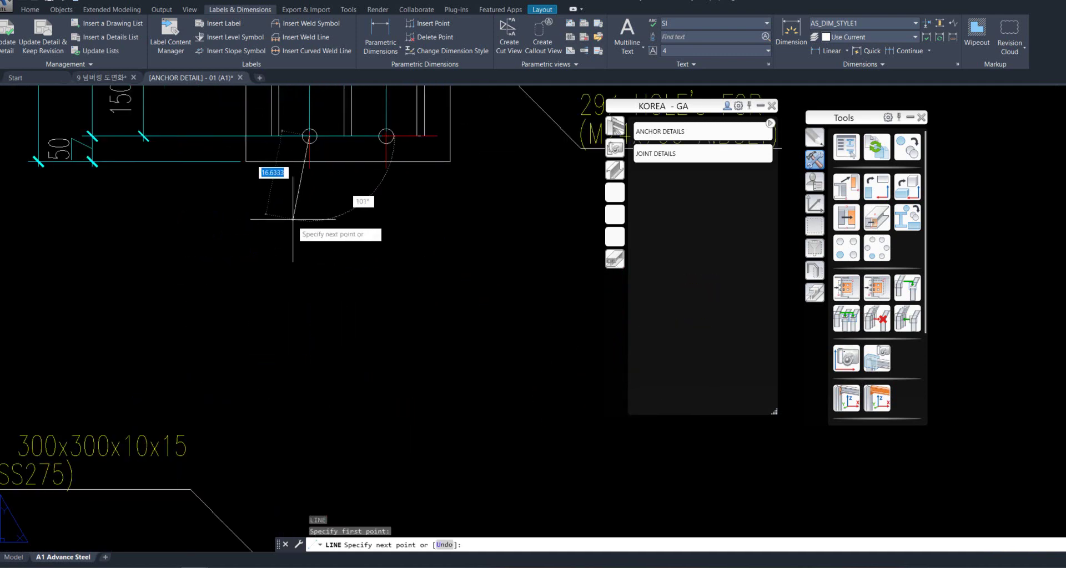
{"action": "scroll", "coordinate": [355, 289], "scroll_direction": "down", "scroll_amount": 3}
{"action": "scroll", "coordinate": [344, 328], "scroll_direction": "up", "scroll_amount": 4}
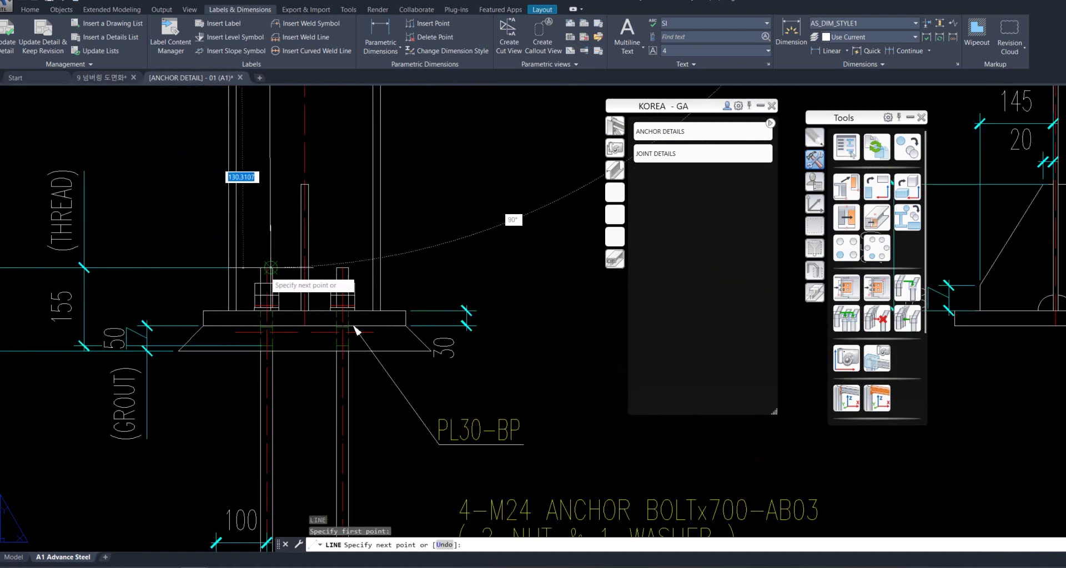
{"action": "left_click", "coordinate": [355, 329]}
{"action": "key", "text": "Return"}
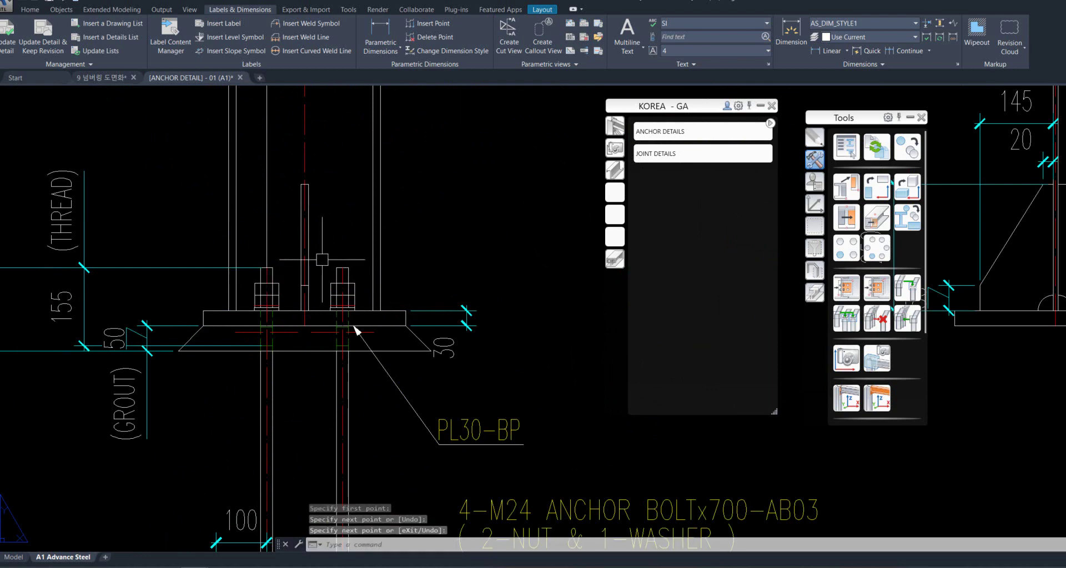
{"action": "key", "text": "Return"}
{"action": "key", "text": "Escape"}
Select the new vertical line and bring up its context menu.
{"action": "scroll", "coordinate": [311, 257], "scroll_direction": "down", "scroll_amount": 5}
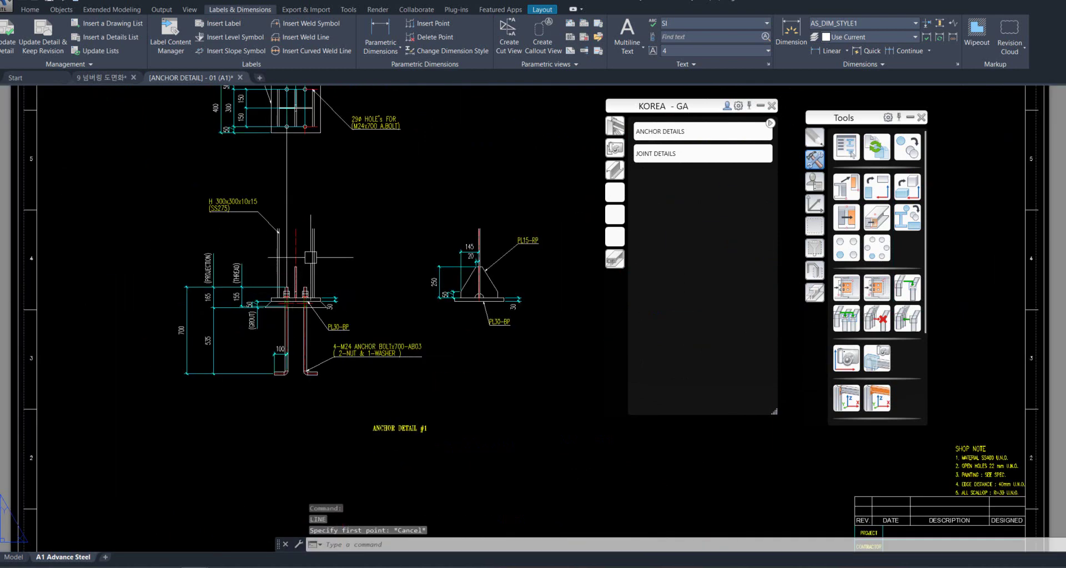
{"action": "left_click", "coordinate": [287, 194]}
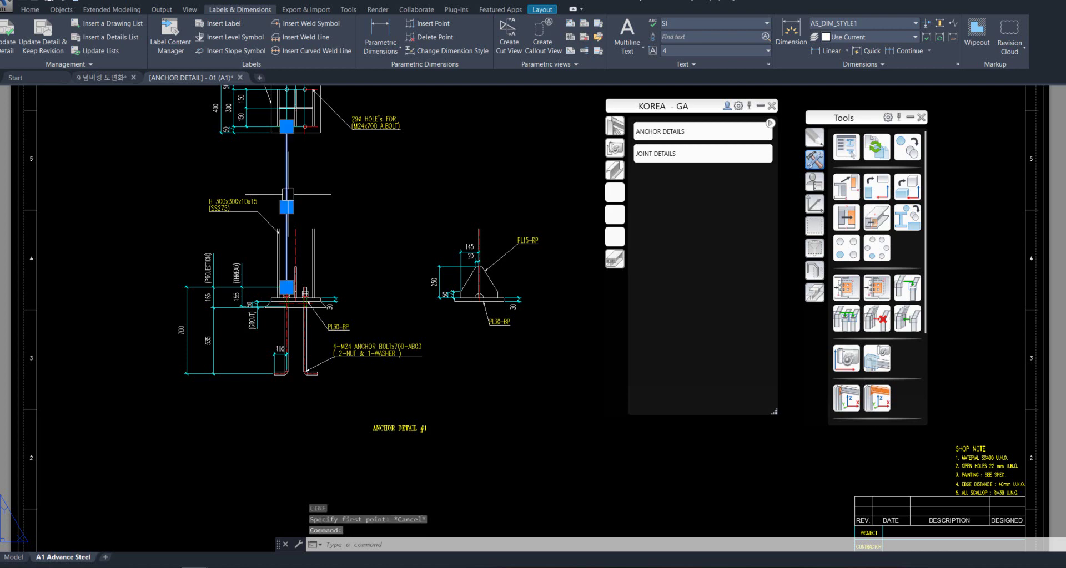
{"action": "right_click", "coordinate": [336, 183]}
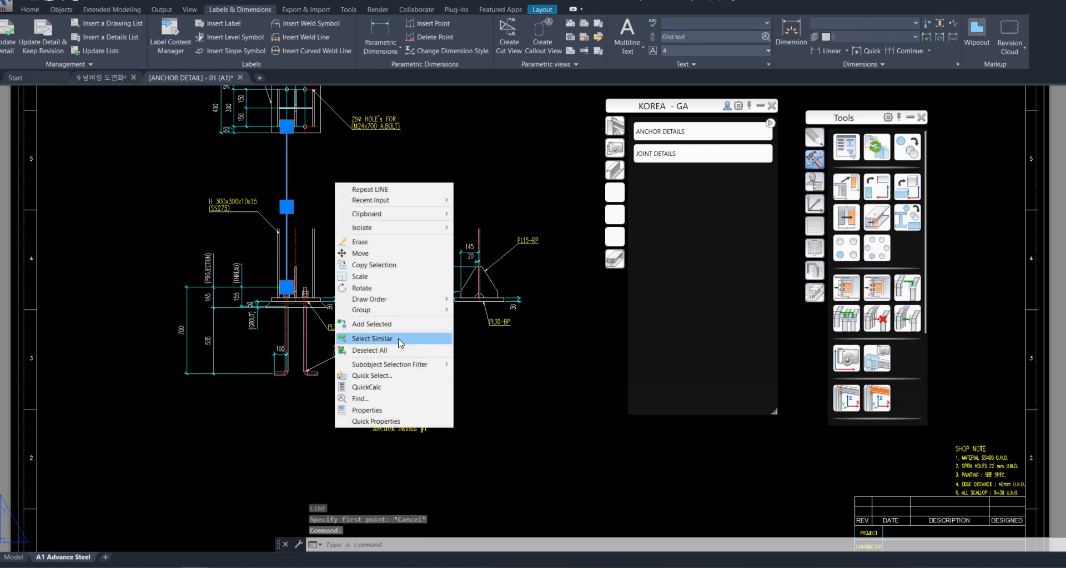
Set the vertical column line's linetype to the dashed ACAD_ISO type.
{"action": "key", "text": "Escape"}
{"action": "key", "text": "Escape"}
{"action": "left_click", "coordinate": [286, 161]}
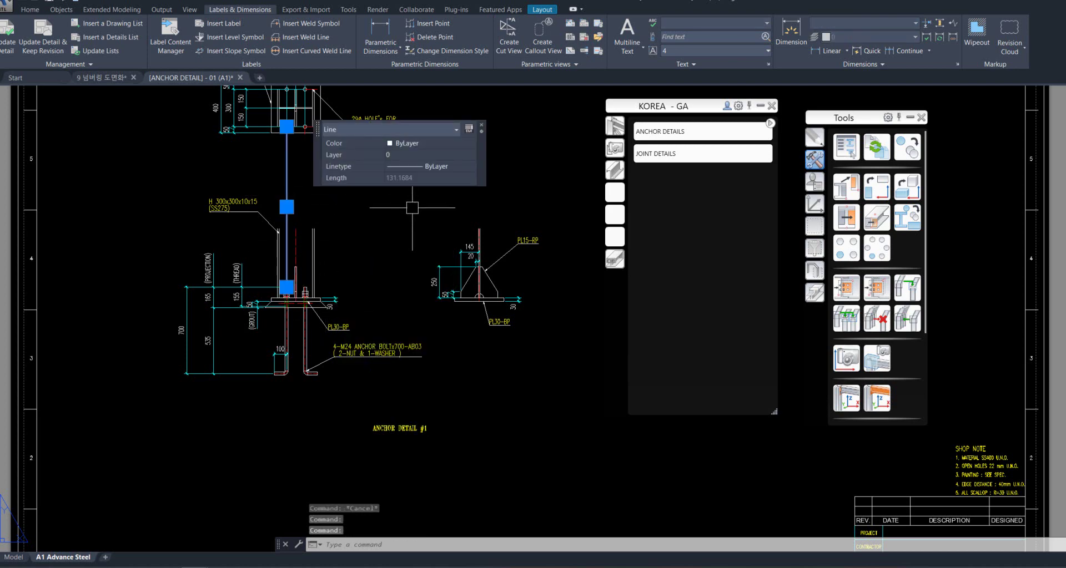
{"action": "left_click", "coordinate": [447, 166]}
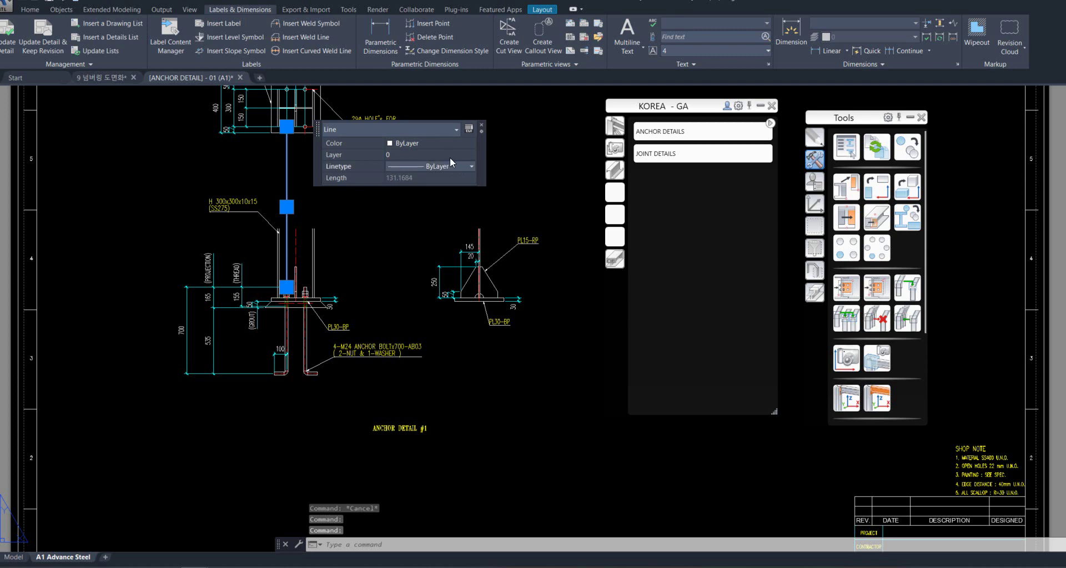
{"action": "left_click", "coordinate": [456, 163]}
{"action": "left_click", "coordinate": [457, 195]}
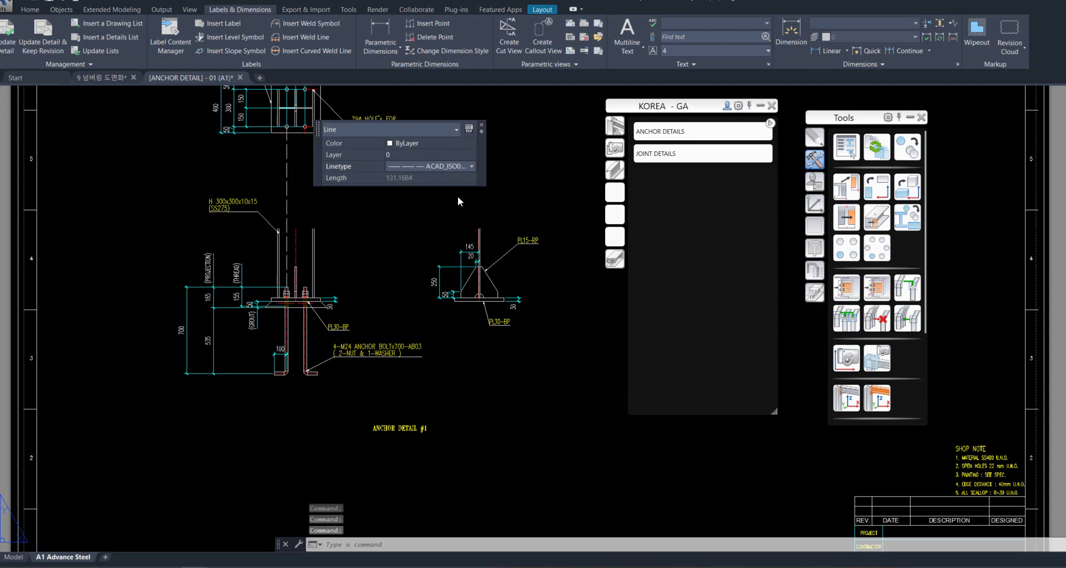
{"action": "left_click", "coordinate": [481, 124]}
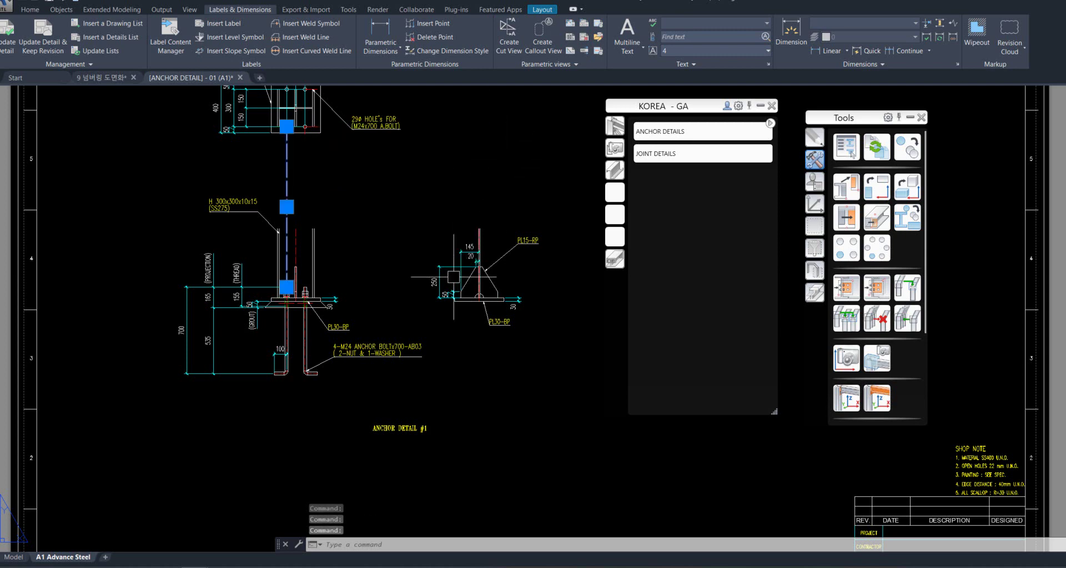
Deselect the line and return to the 3D model document.
{"action": "scroll", "coordinate": [498, 310], "scroll_direction": "up", "scroll_amount": 2}
{"action": "key", "text": "Escape"}
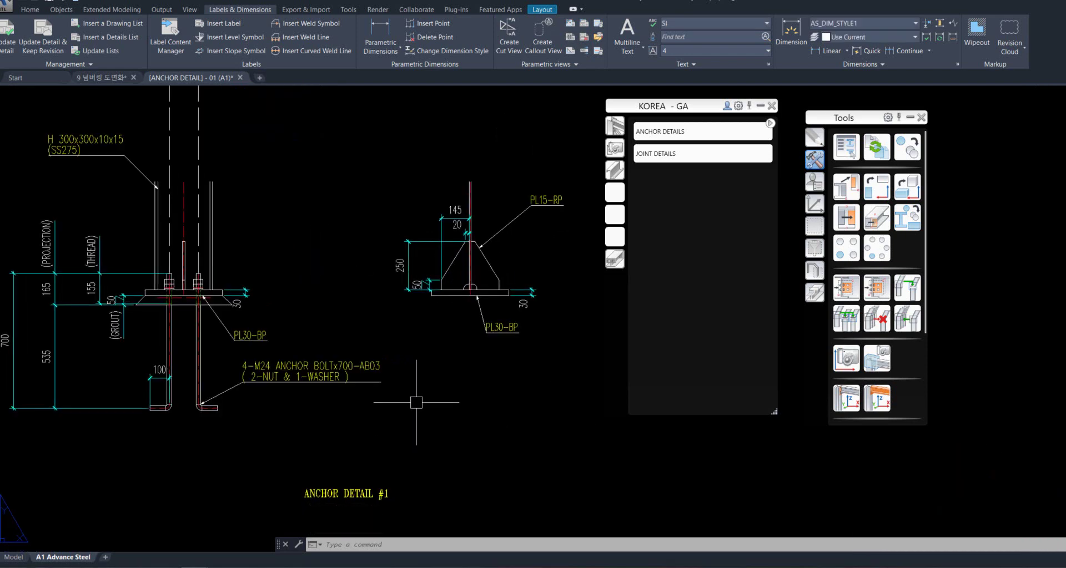
{"action": "scroll", "coordinate": [407, 401], "scroll_direction": "down", "scroll_amount": 2}
{"action": "scroll", "coordinate": [381, 253], "scroll_direction": "down", "scroll_amount": 1}
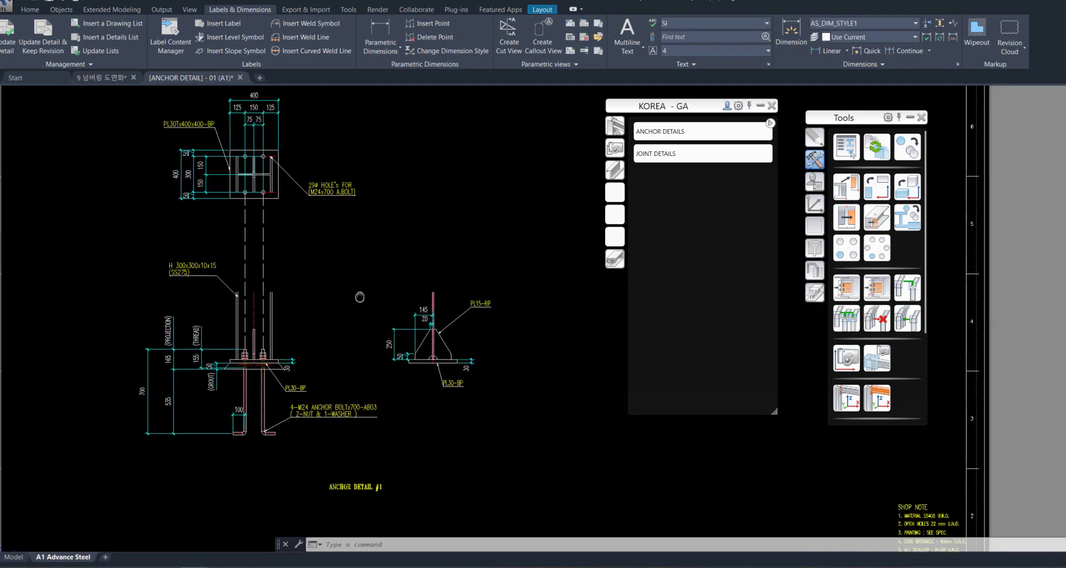
{"action": "scroll", "coordinate": [360, 294], "scroll_direction": "down", "scroll_amount": 1}
{"action": "scroll", "coordinate": [417, 302], "scroll_direction": "up", "scroll_amount": 2}
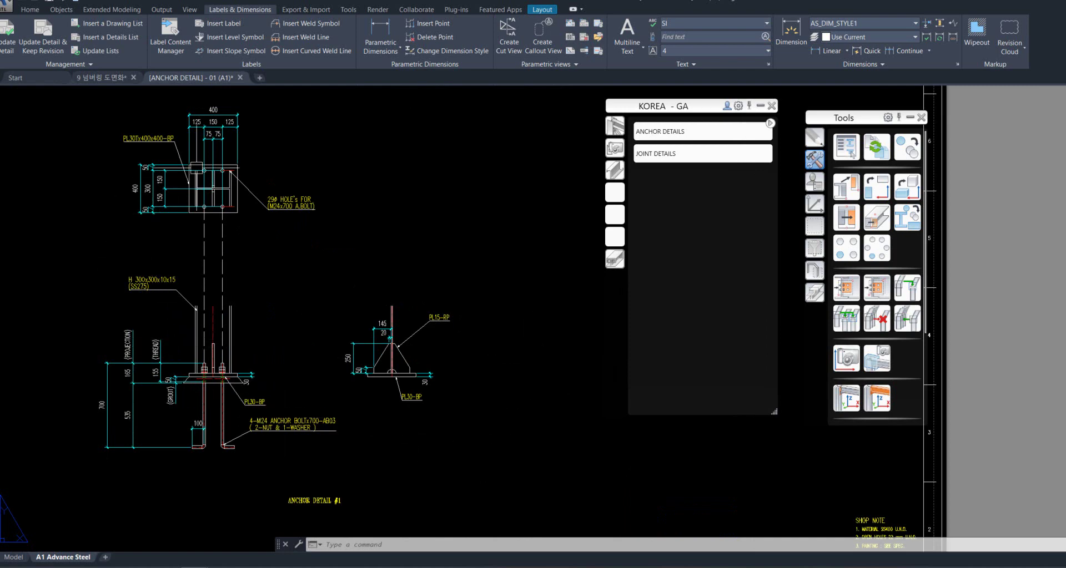
{"action": "left_click", "coordinate": [94, 77]}
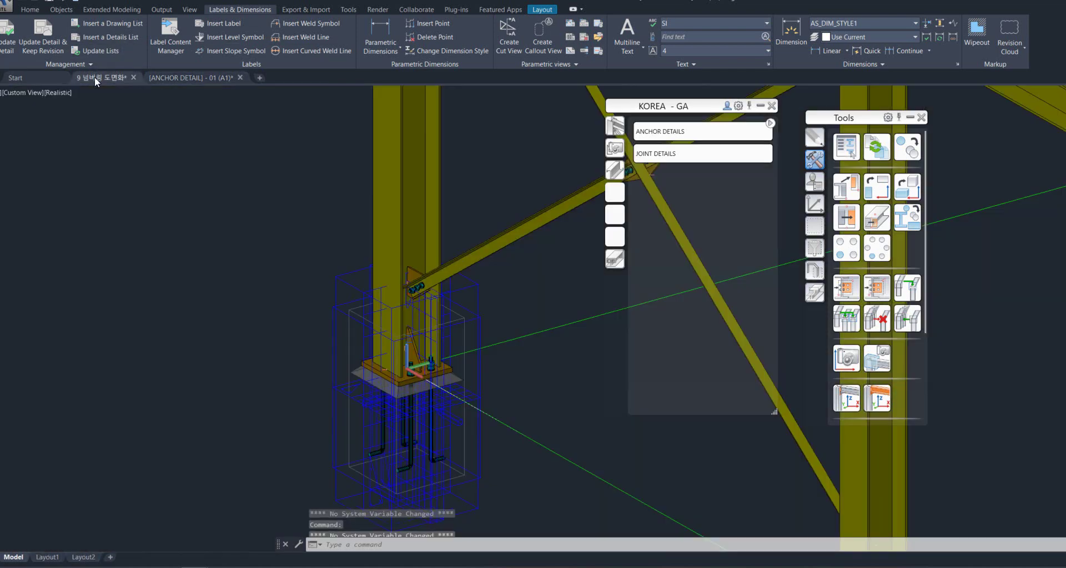
Select the anchor bolts in the model and bring up the base plate joint's properties.
{"action": "scroll", "coordinate": [433, 427], "scroll_direction": "up", "scroll_amount": 2}
{"action": "scroll", "coordinate": [433, 388], "scroll_direction": "up", "scroll_amount": 1}
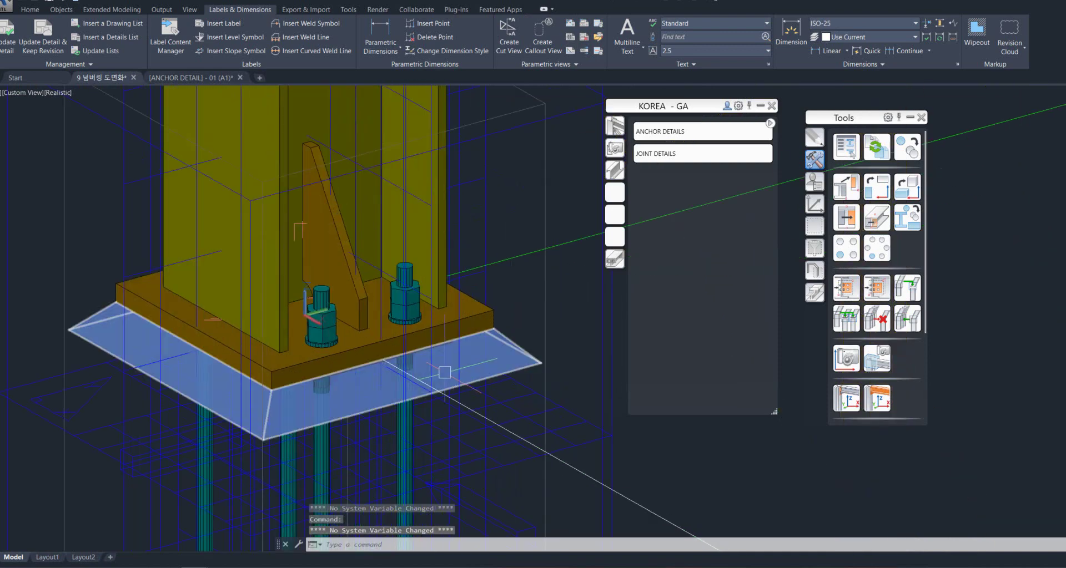
{"action": "left_click", "coordinate": [352, 313]}
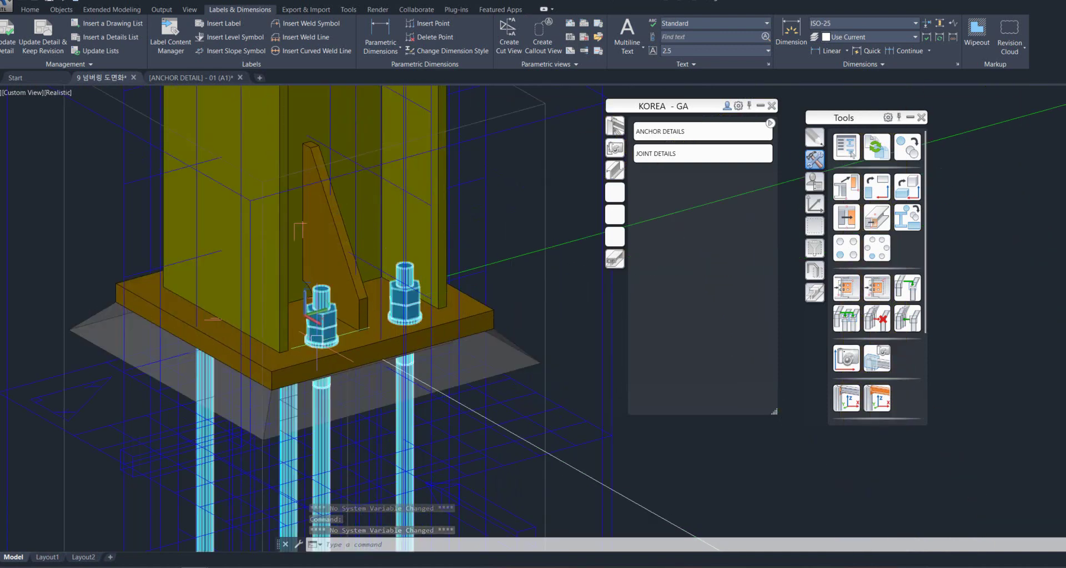
{"action": "scroll", "coordinate": [233, 333], "scroll_direction": "down", "scroll_amount": 1}
{"action": "scroll", "coordinate": [233, 333], "scroll_direction": "down", "scroll_amount": 2}
{"action": "right_click", "coordinate": [476, 198]}
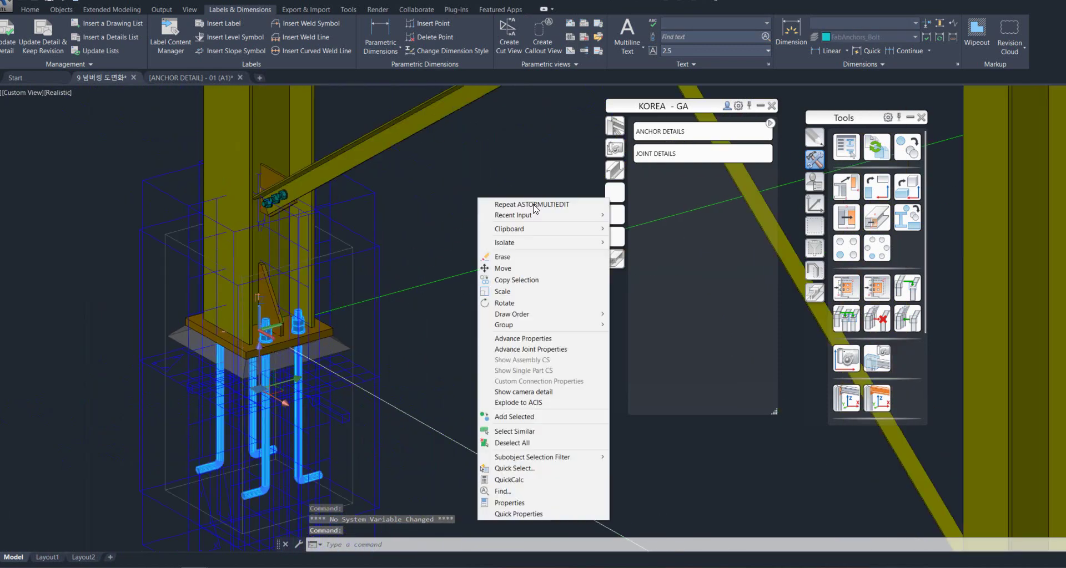
{"action": "left_click", "coordinate": [543, 352]}
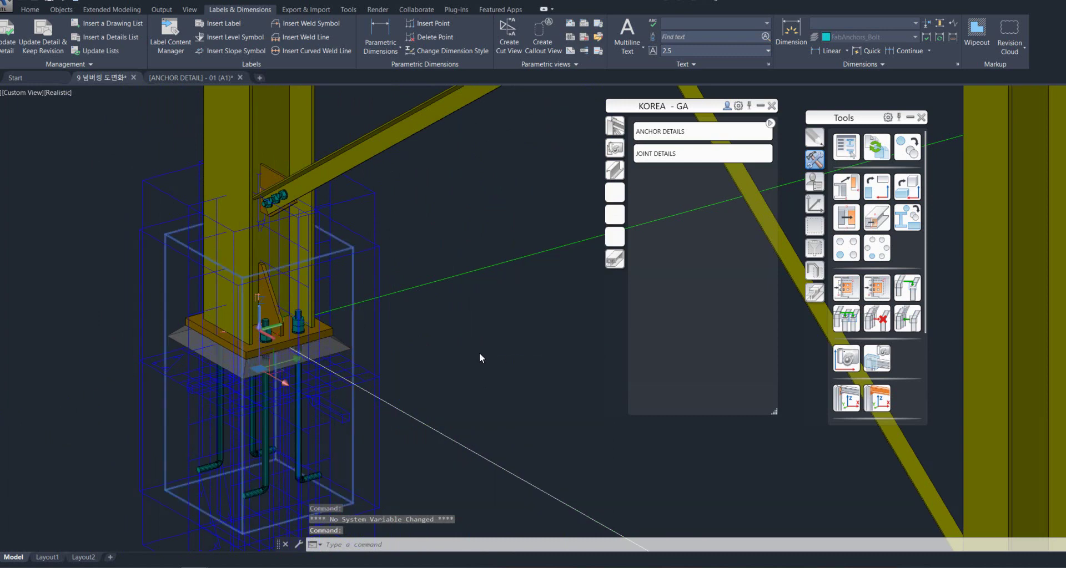
{"action": "double_click", "coordinate": [328, 318]}
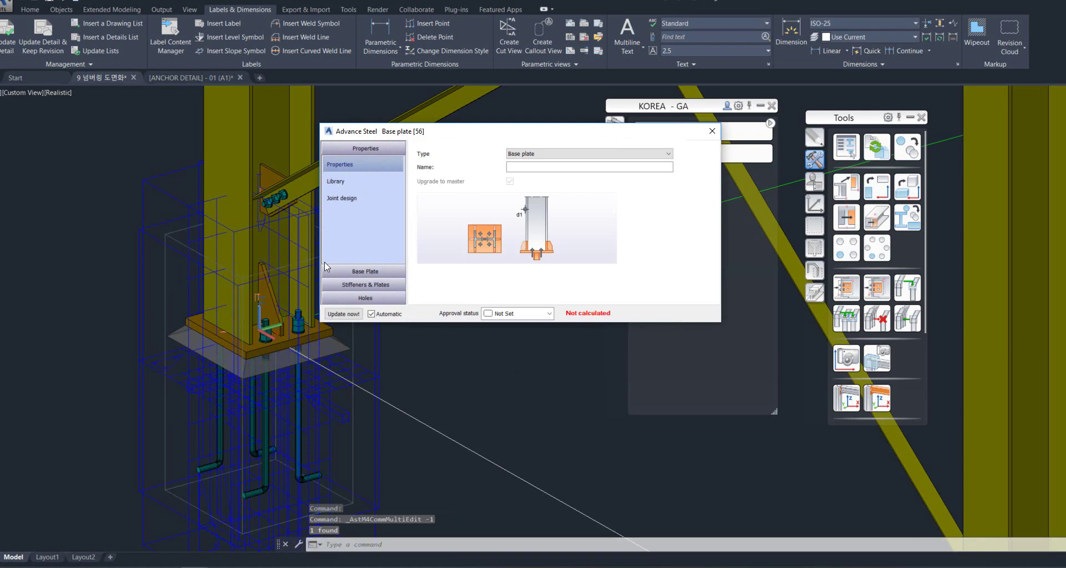
Set the web-parallel anchor intermediate distance to 200 and return to the ANCHOR DETAIL sheet.
{"action": "left_click", "coordinate": [365, 271]}
{"action": "left_click", "coordinate": [337, 229]}
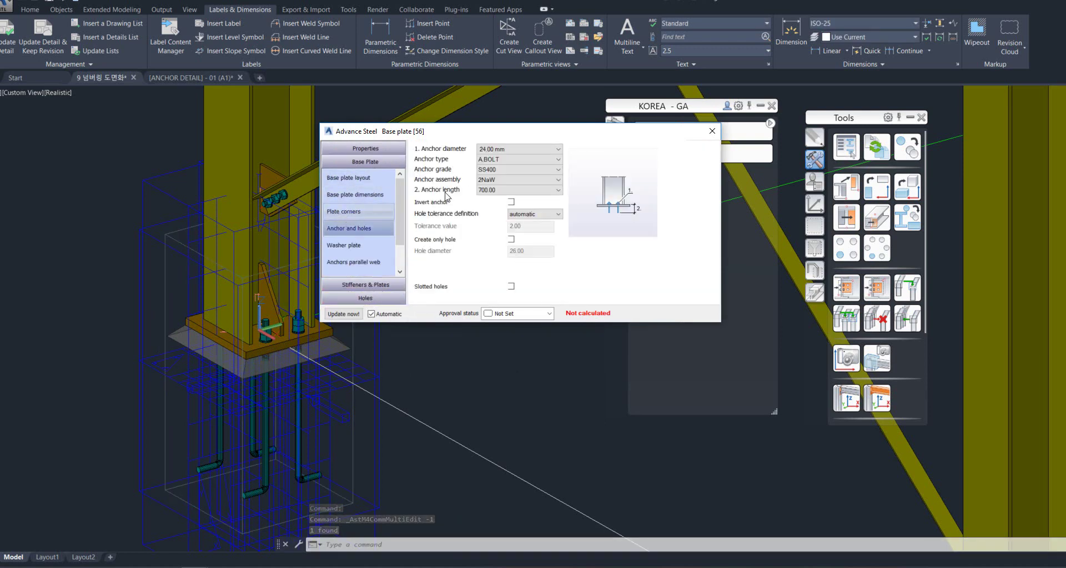
{"action": "left_click", "coordinate": [344, 263]}
{"action": "type", "text": "200"}
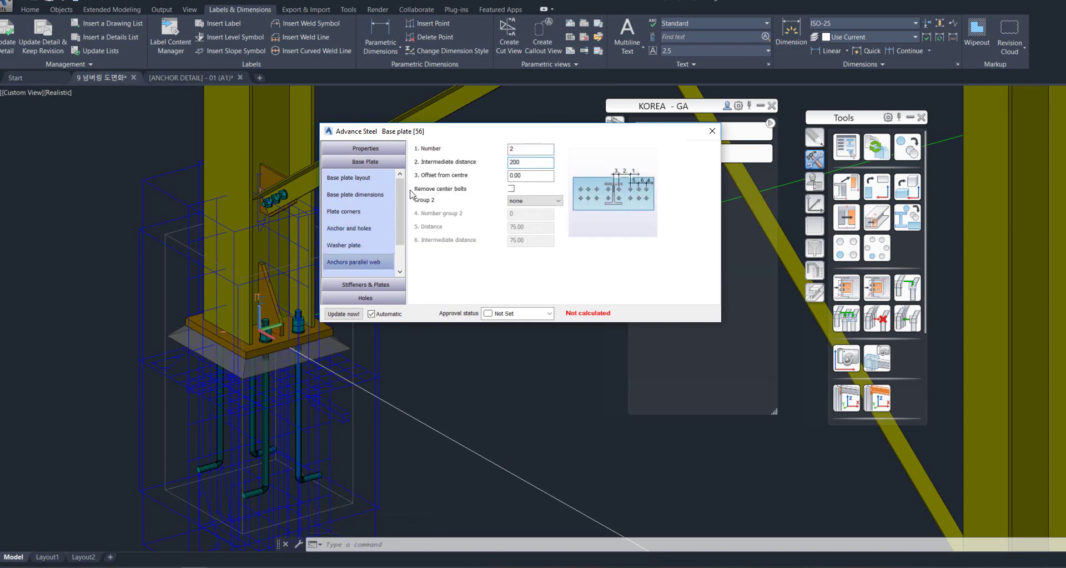
{"action": "key", "text": "Return"}
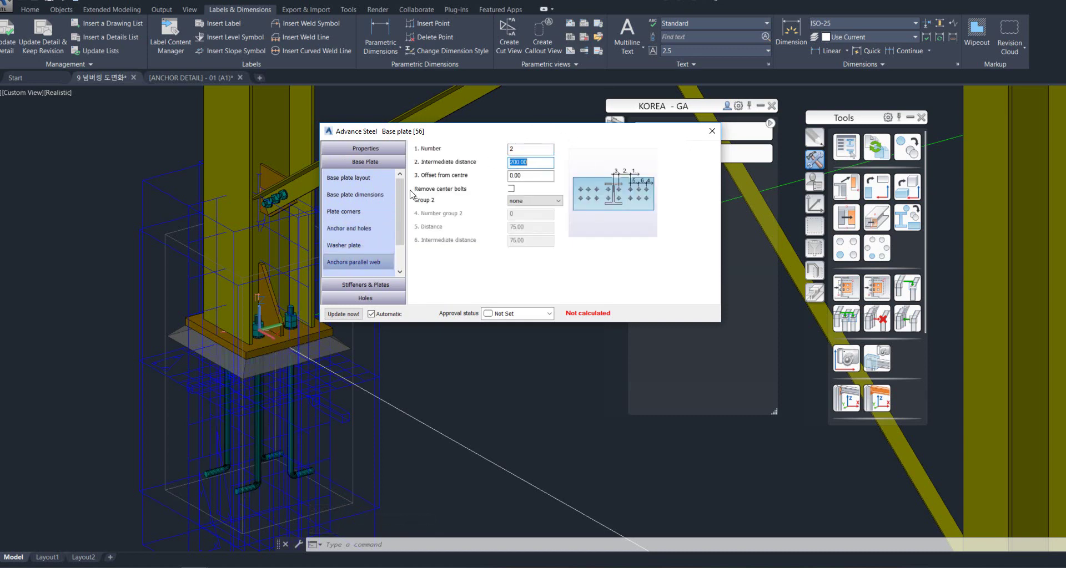
{"action": "left_click_drag", "start_coordinate": [555, 131], "coordinate": [254, 131]}
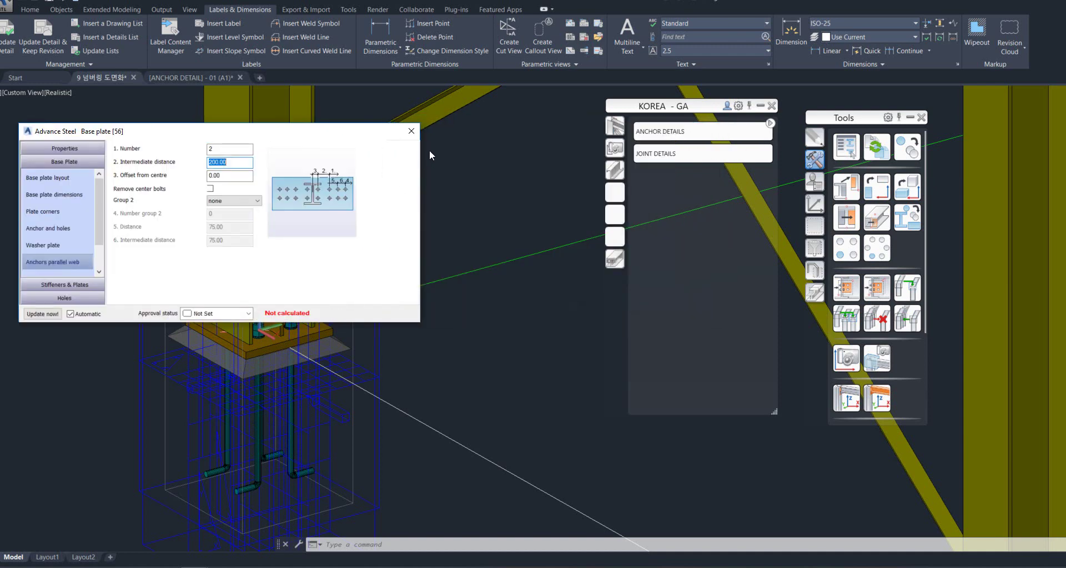
{"action": "left_click", "coordinate": [411, 134]}
{"action": "left_click", "coordinate": [215, 77]}
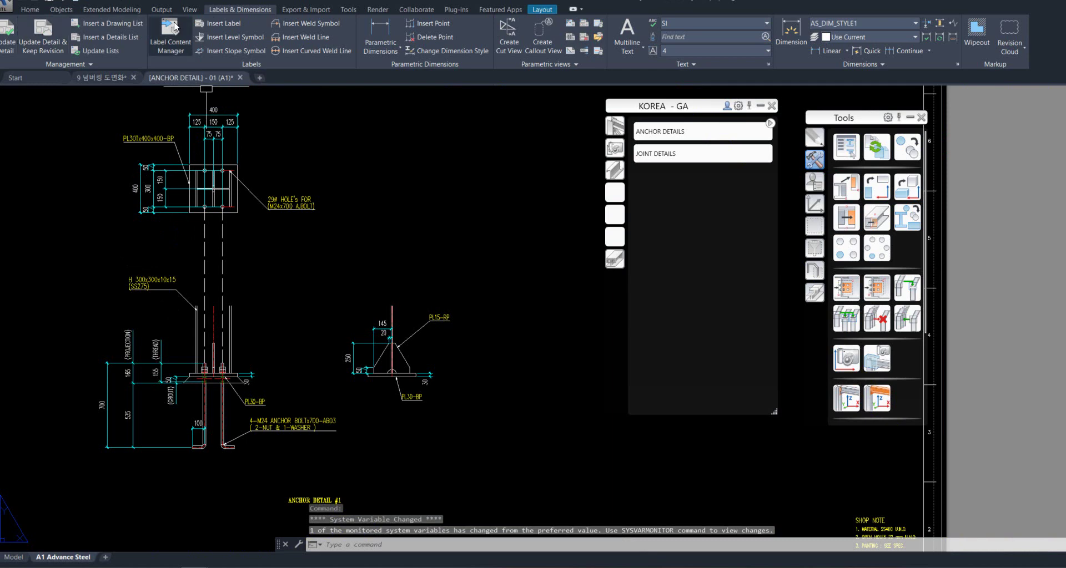
Run Update Detail on the anchor detail view so it shows the 100-200-100 spacing.
{"action": "left_click", "coordinate": [163, 11]}
{"action": "left_click", "coordinate": [216, 10]}
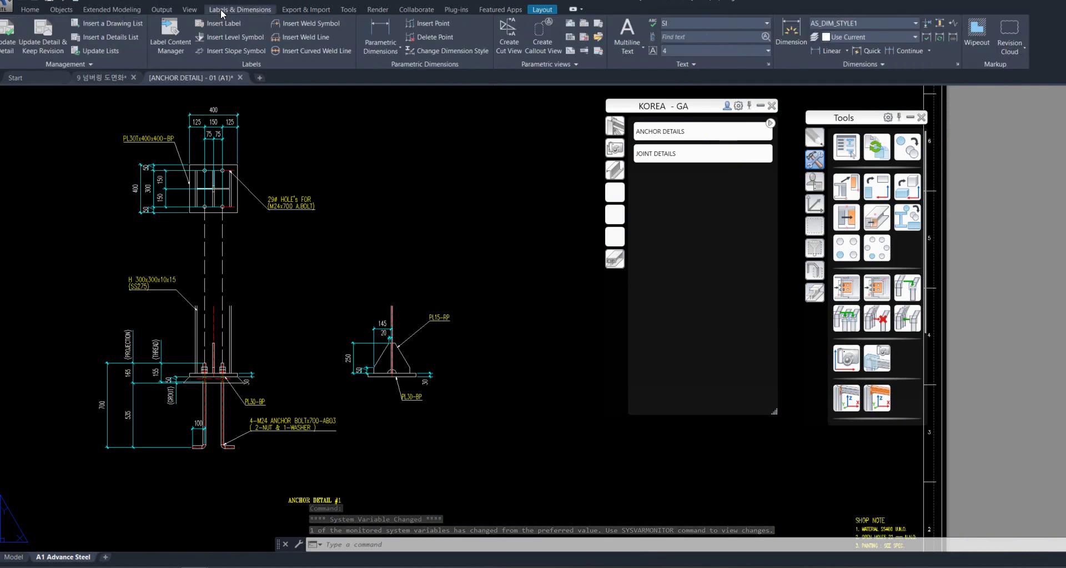
{"action": "left_click", "coordinate": [12, 55]}
{"action": "scroll", "coordinate": [183, 128], "scroll_direction": "up", "scroll_amount": 3}
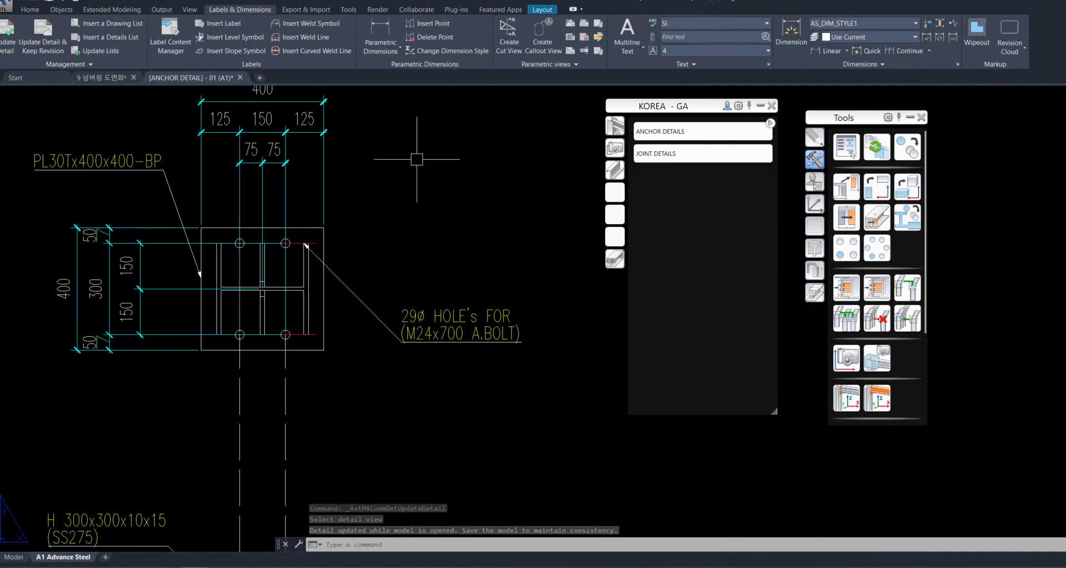
{"action": "left_click", "coordinate": [226, 159]}
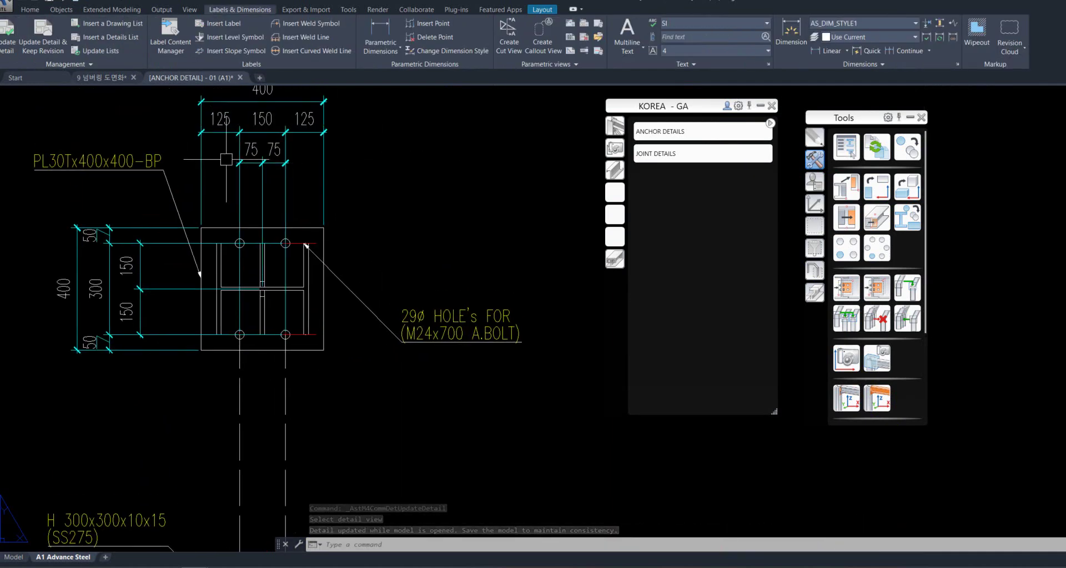
{"action": "left_click", "coordinate": [8, 42]}
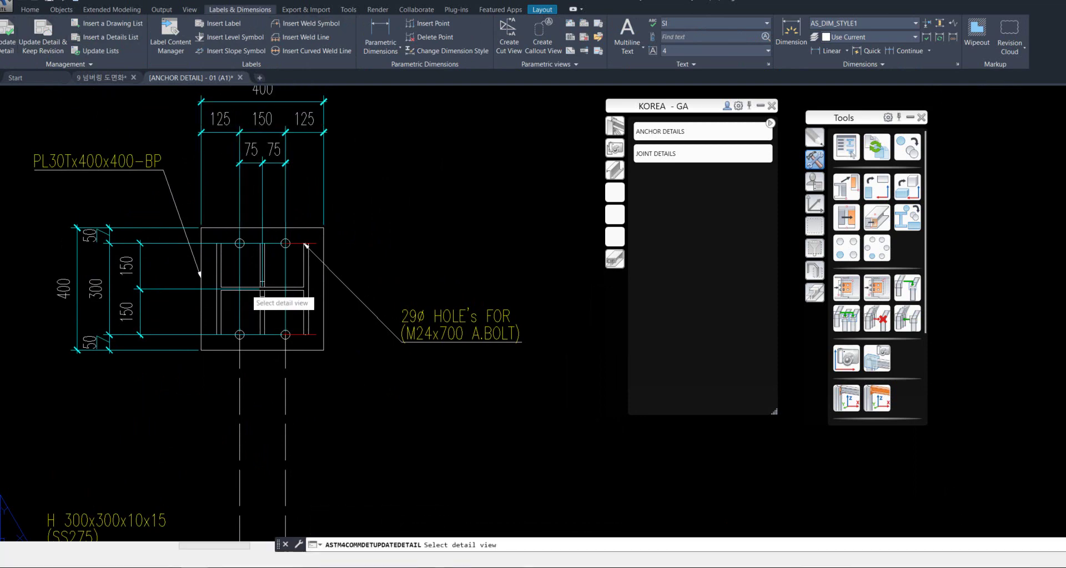
{"action": "left_click", "coordinate": [253, 298]}
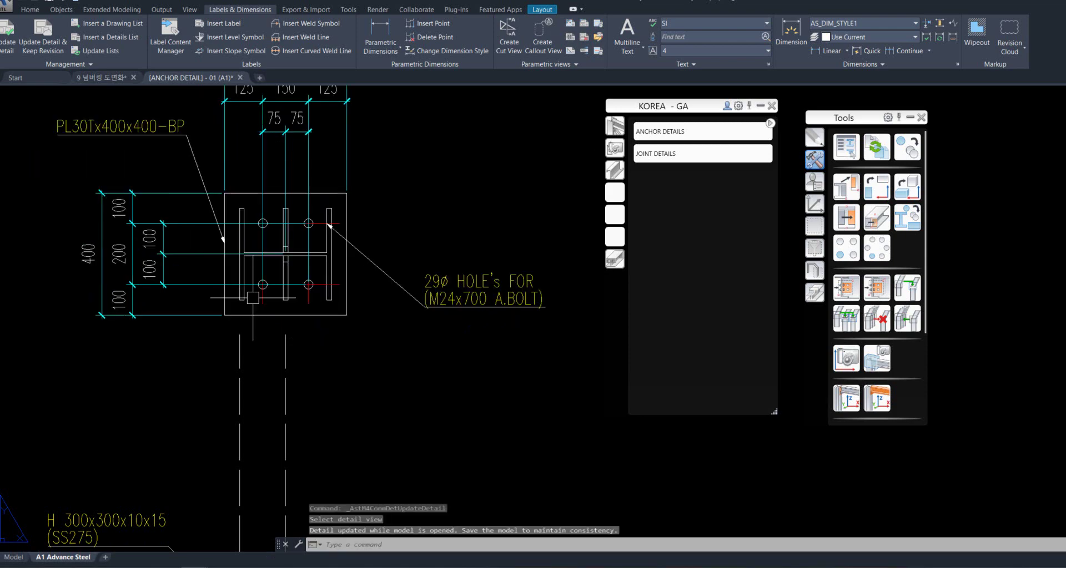
Bring the updated base plate plan into view and begin a selection window around it.
{"action": "scroll", "coordinate": [154, 333], "scroll_direction": "up", "scroll_amount": 2}
{"action": "middle_click_drag", "start_coordinate": [225, 300], "coordinate": [163, 359]}
{"action": "scroll", "coordinate": [99, 318], "scroll_direction": "down", "scroll_amount": 2}
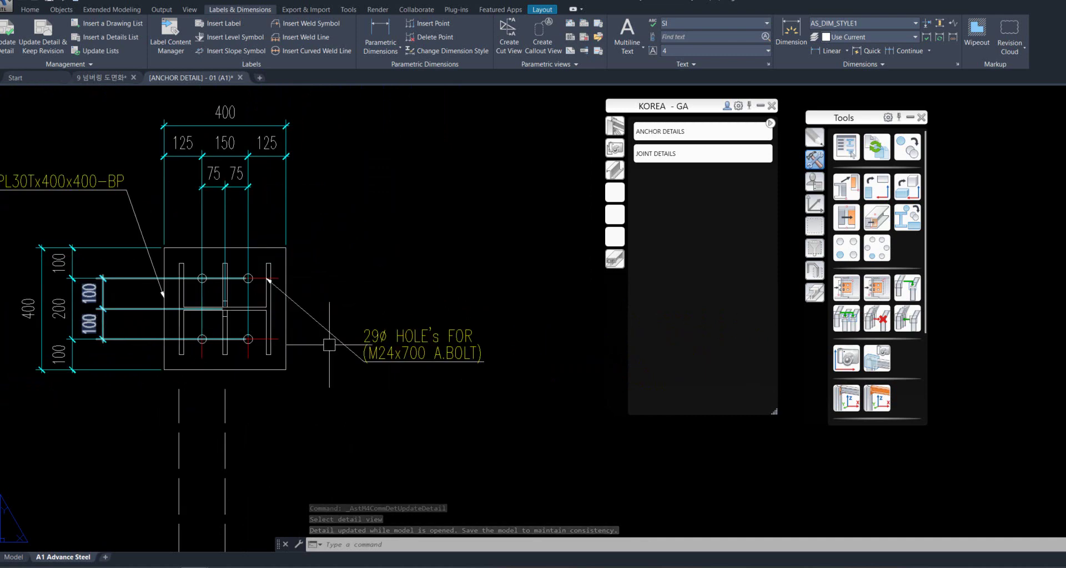
{"action": "left_click", "coordinate": [410, 391]}
Crossing-select the base plate plan's dimensions, lines and hole label for moving.
{"action": "left_click", "coordinate": [66, 210]}
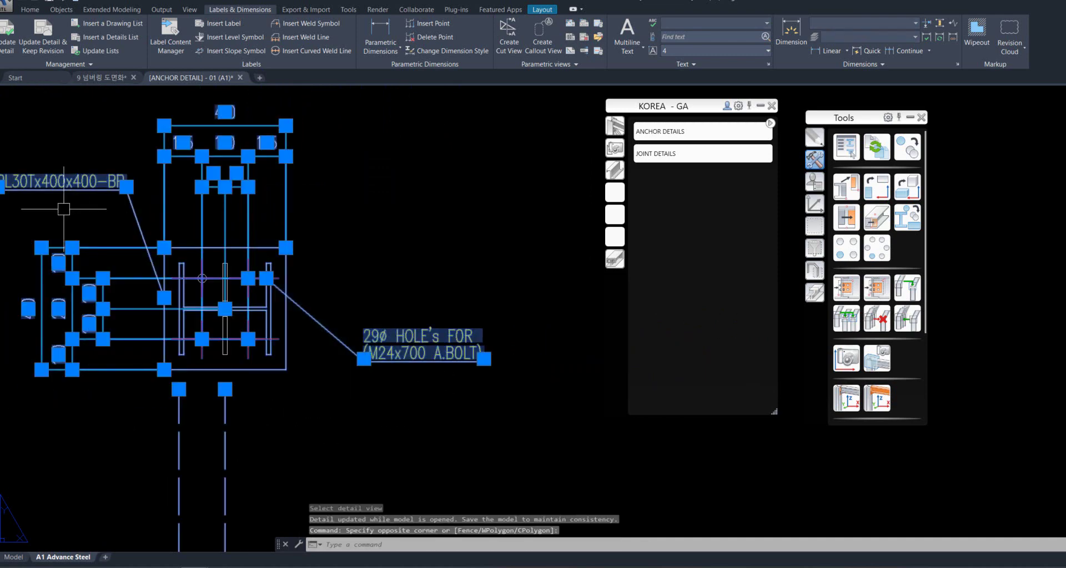
{"action": "key", "text": "Escape"}
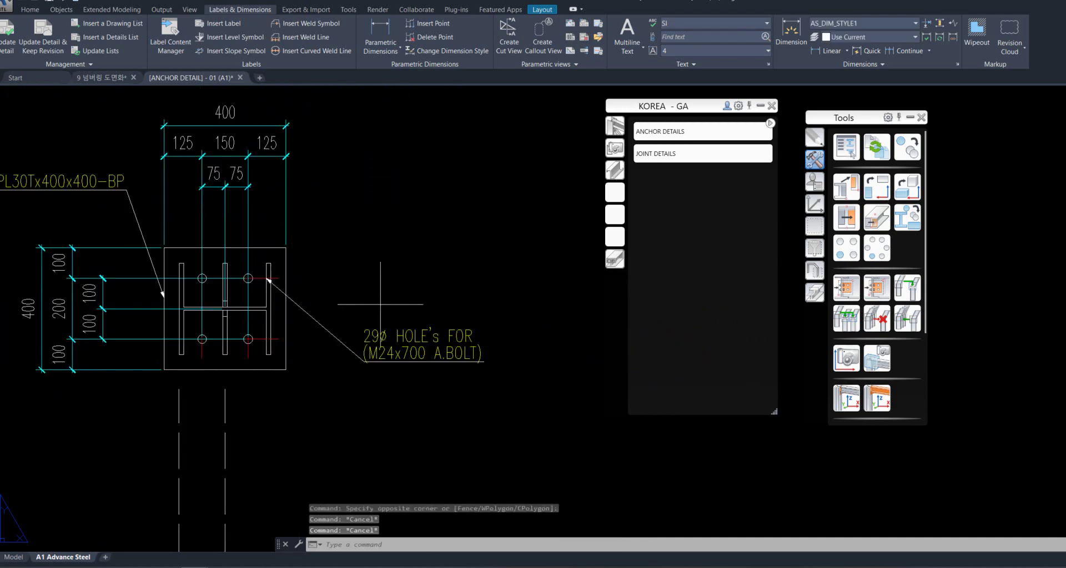
{"action": "left_click", "coordinate": [381, 310]}
{"action": "left_click", "coordinate": [139, 192]}
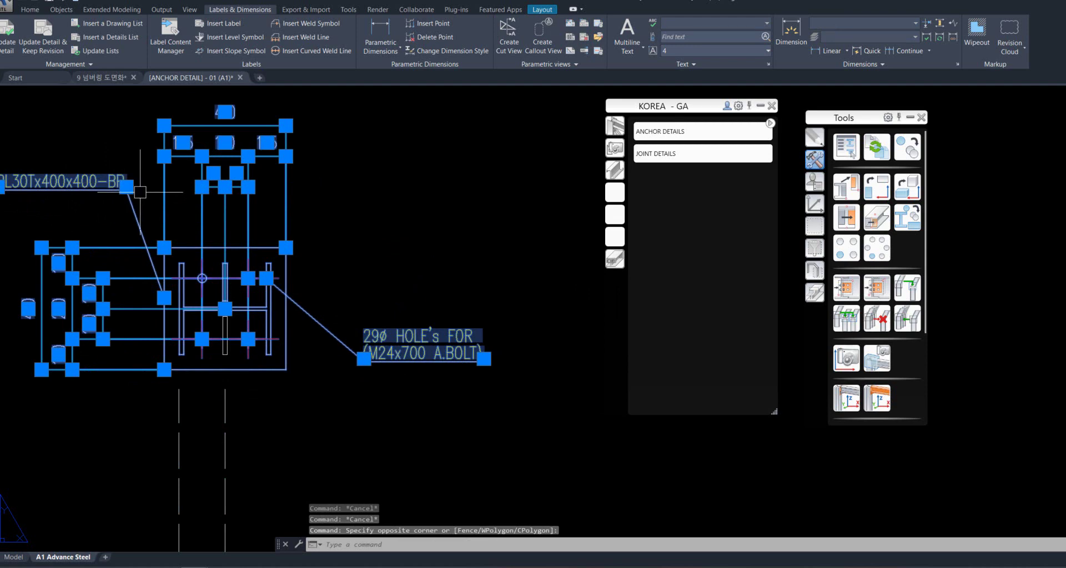
{"action": "type", "text": "M"}
{"action": "key", "text": "Return"}
Move the 13 plan objects from a bolt hole to an Endpoint snap, realigning them.
{"action": "scroll", "coordinate": [203, 344], "scroll_direction": "up", "scroll_amount": 4}
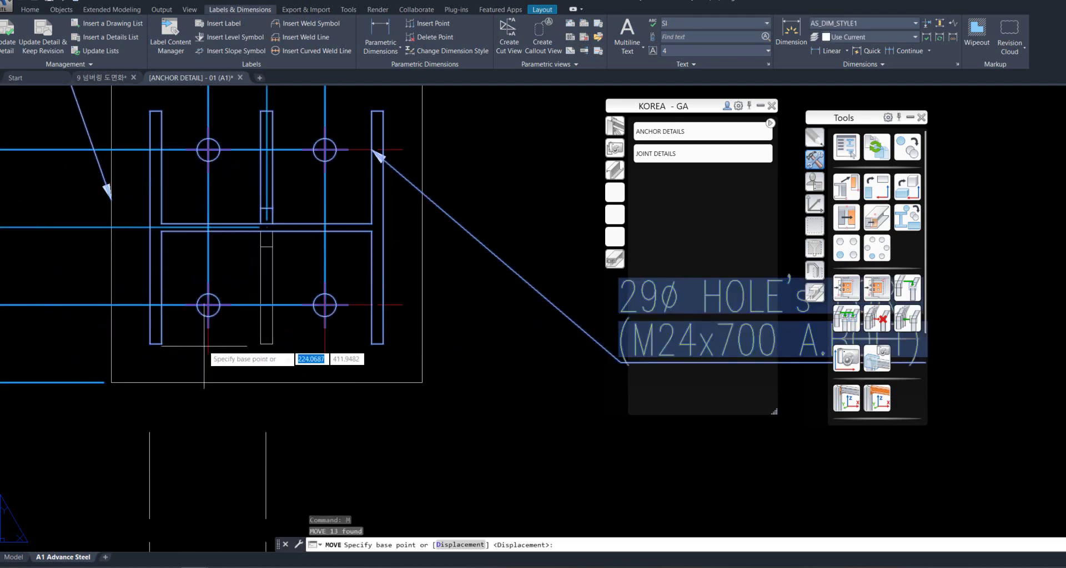
{"action": "left_click", "coordinate": [208, 305]}
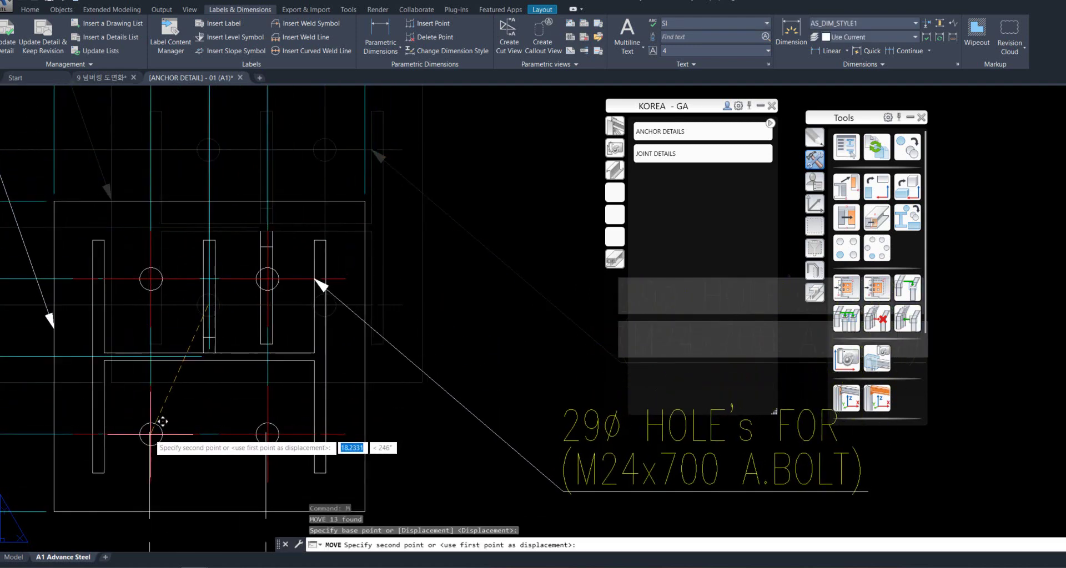
{"action": "right_click", "coordinate": [163, 422], "text": "shift"}
{"action": "left_click", "coordinate": [178, 268]}
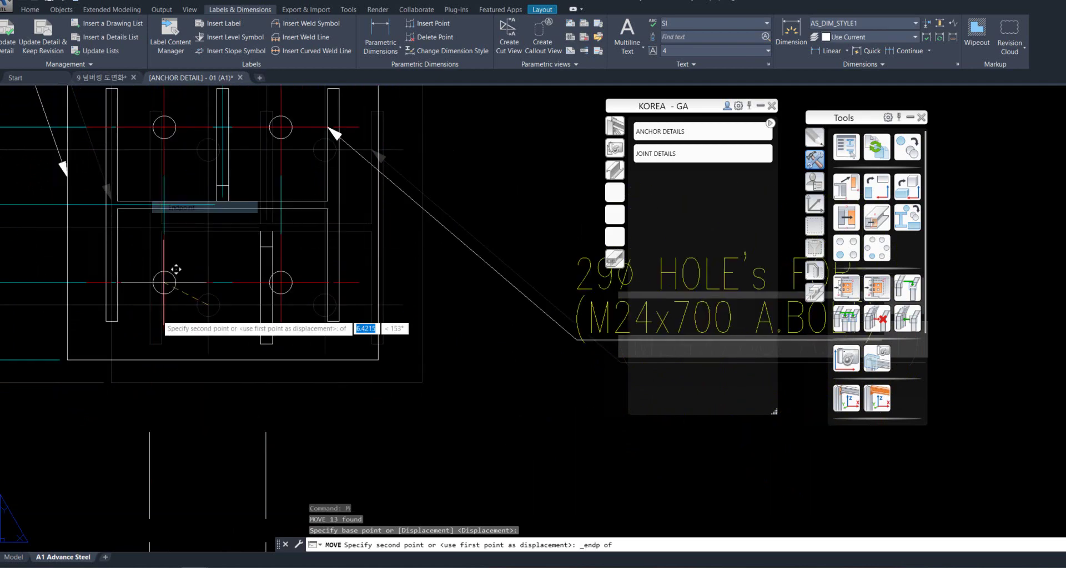
{"action": "left_click", "coordinate": [161, 420]}
{"action": "scroll", "coordinate": [161, 420], "scroll_direction": "down", "scroll_amount": 2}
{"action": "scroll", "coordinate": [333, 333], "scroll_direction": "down", "scroll_amount": 3}
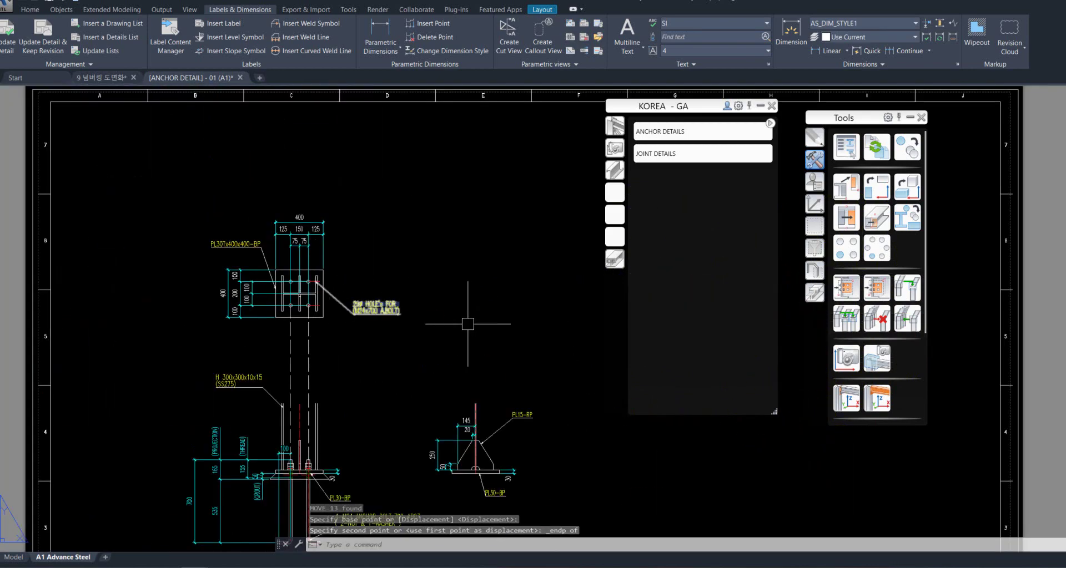
{"action": "middle_click_drag", "start_coordinate": [471, 316], "coordinate": [459, 244]}
{"action": "scroll", "coordinate": [206, 195], "scroll_direction": "up", "scroll_amount": 3}
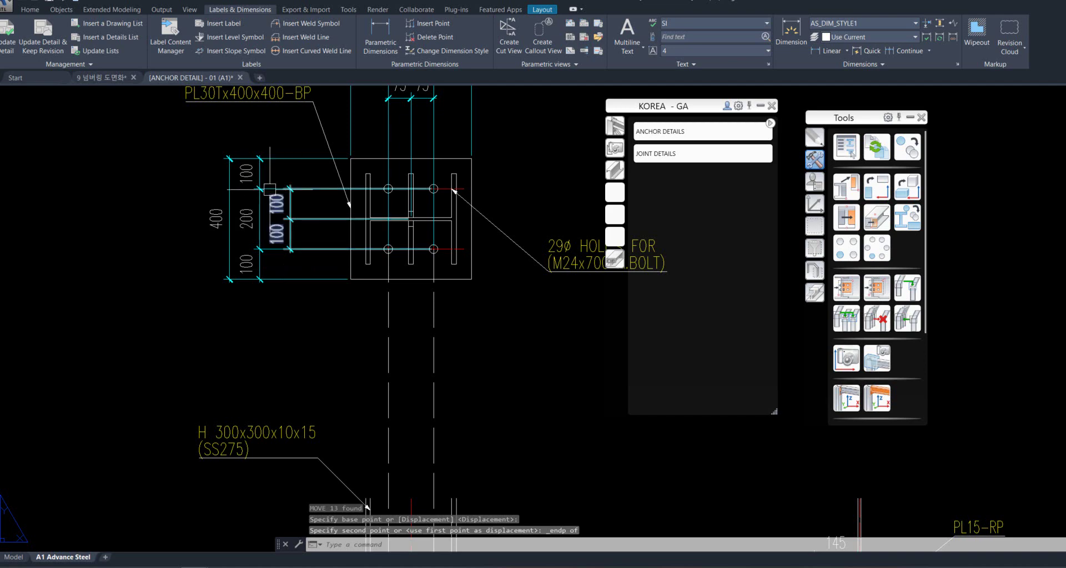
{"action": "middle_click_drag", "start_coordinate": [299, 220], "coordinate": [268, 297]}
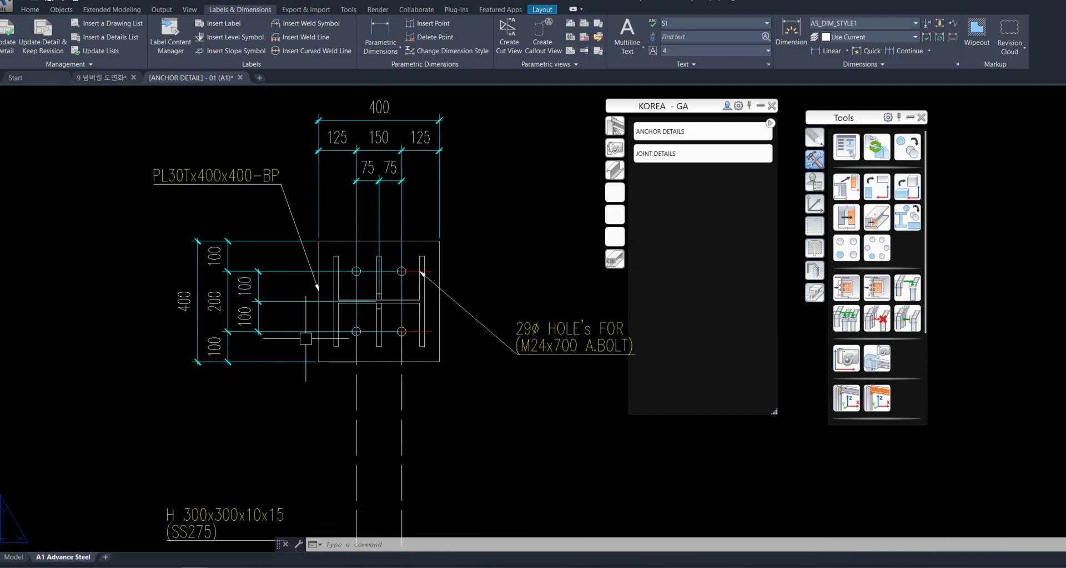
{"action": "scroll", "coordinate": [301, 314], "scroll_direction": "down", "scroll_amount": 3}
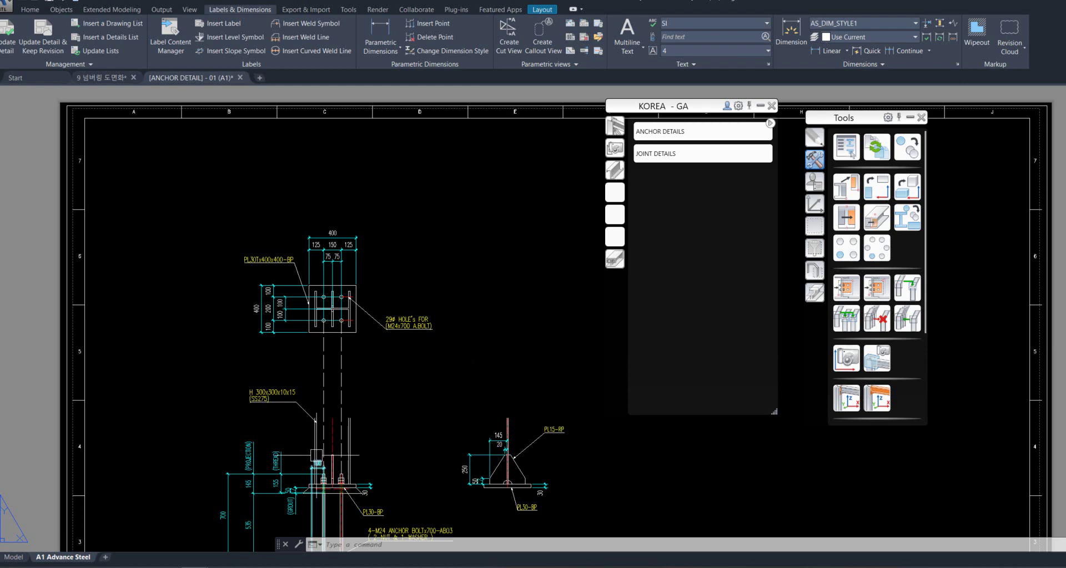
Grip-stretch the 100 hook dimension down to the anchor bolt hook, then zoom to the whole sheet.
{"action": "middle_click_drag", "start_coordinate": [404, 428], "coordinate": [410, 313]}
{"action": "scroll", "coordinate": [250, 358], "scroll_direction": "up", "scroll_amount": 3}
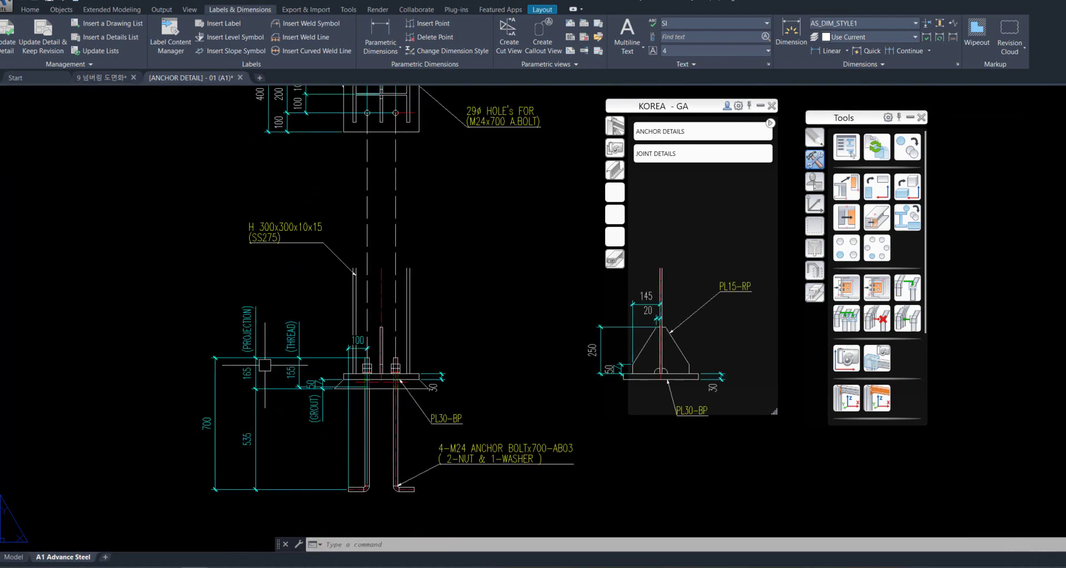
{"action": "scroll", "coordinate": [342, 367], "scroll_direction": "up", "scroll_amount": 3}
{"action": "left_click", "coordinate": [351, 321]}
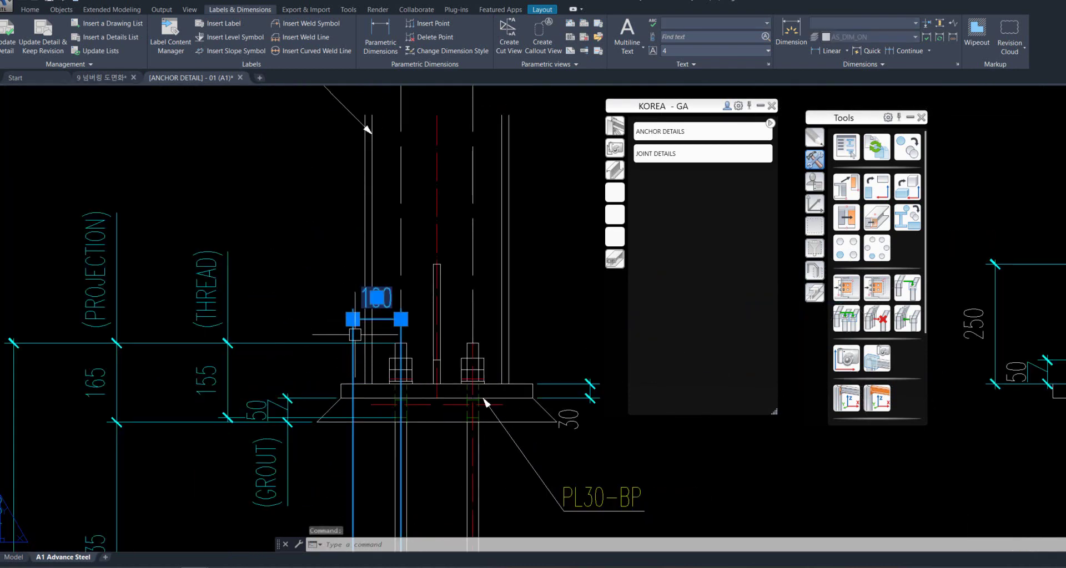
{"action": "left_click", "coordinate": [352, 317]}
{"action": "middle_click_drag", "start_coordinate": [340, 533], "coordinate": [336, 212]}
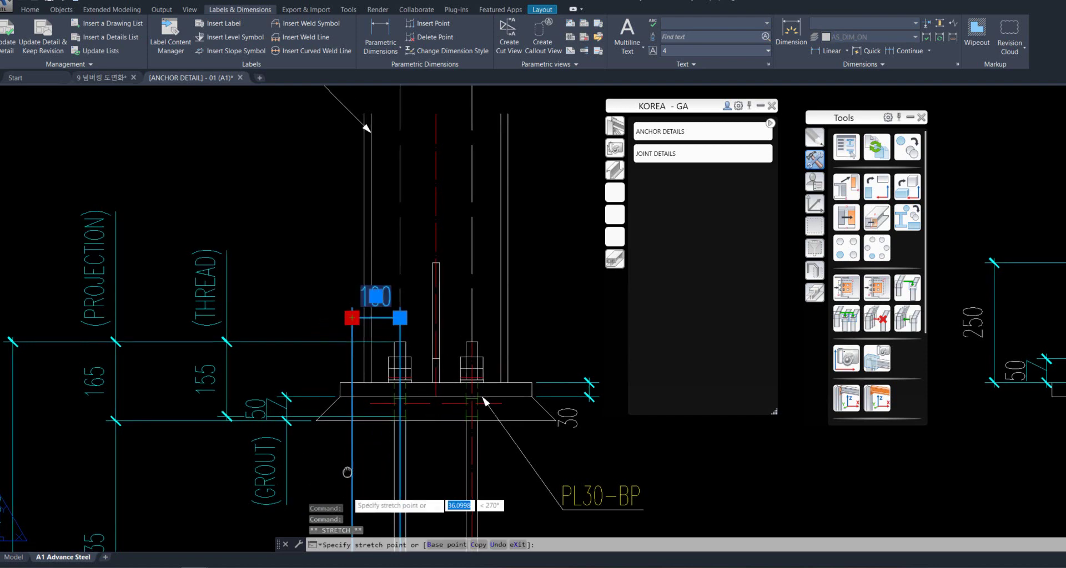
{"action": "left_click", "coordinate": [331, 273]}
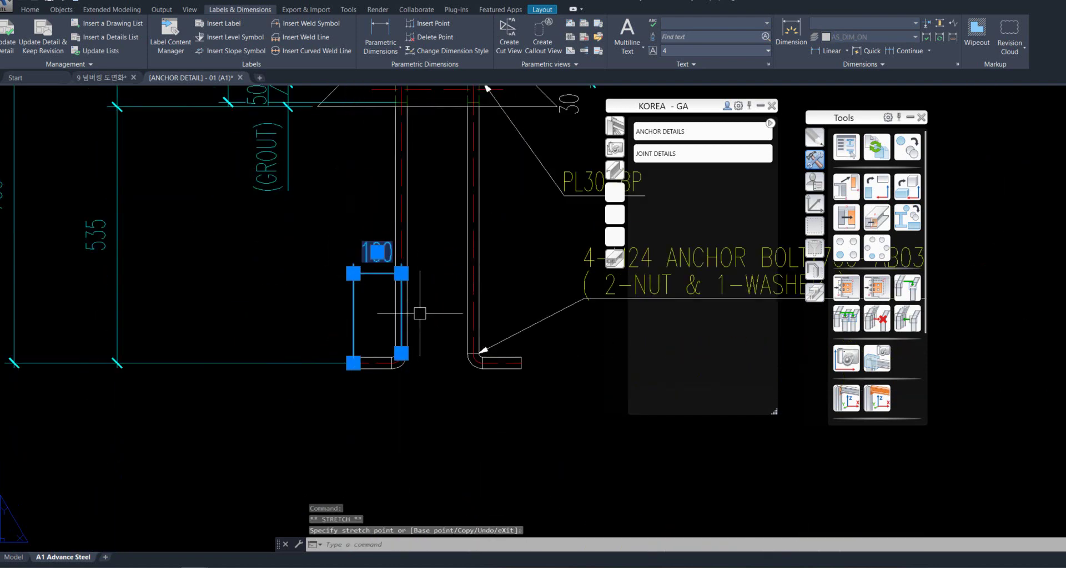
{"action": "key", "text": "Escape"}
{"action": "key", "text": "Escape"}
{"action": "middle_click", "coordinate": [441, 369]}
{"action": "middle_click", "coordinate": [440, 369]}
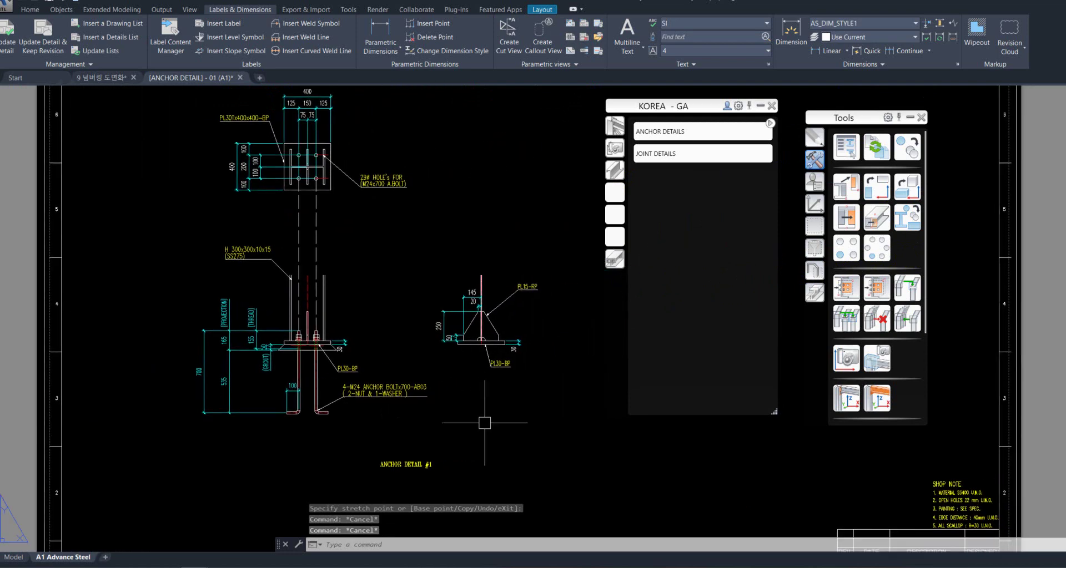
{"action": "left_click", "coordinate": [113, 77]}
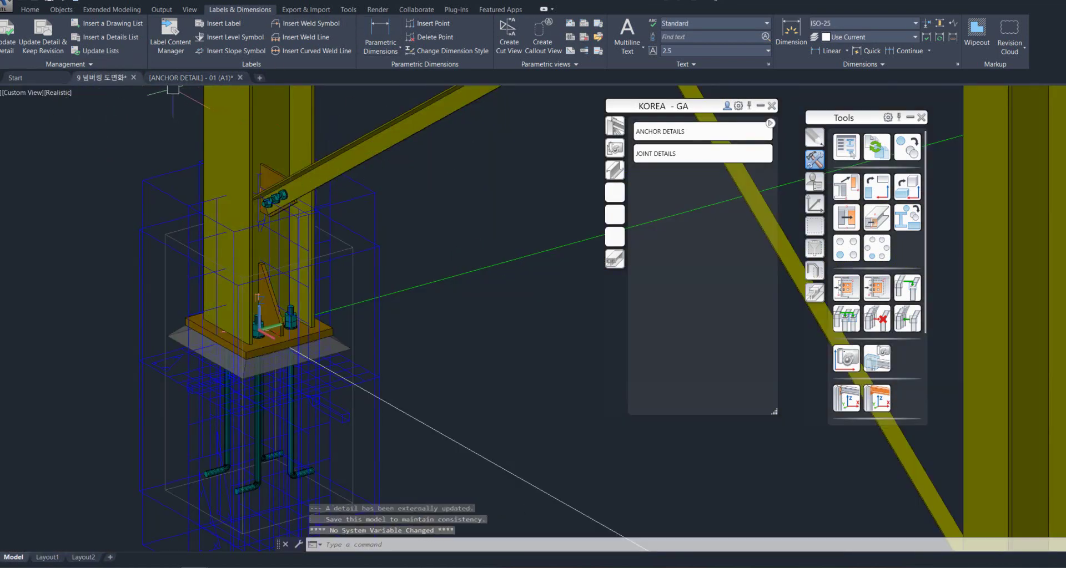
{"action": "left_click", "coordinate": [194, 79]}
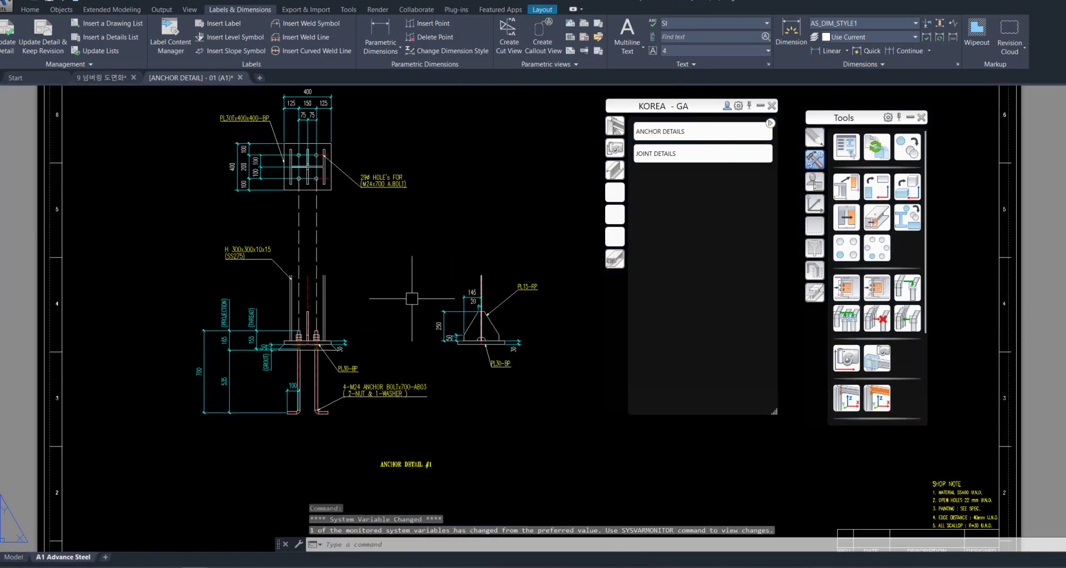
{"action": "middle_click_drag", "start_coordinate": [391, 297], "coordinate": [322, 297]}
{"action": "scroll", "coordinate": [470, 278], "scroll_direction": "down", "scroll_amount": 1}
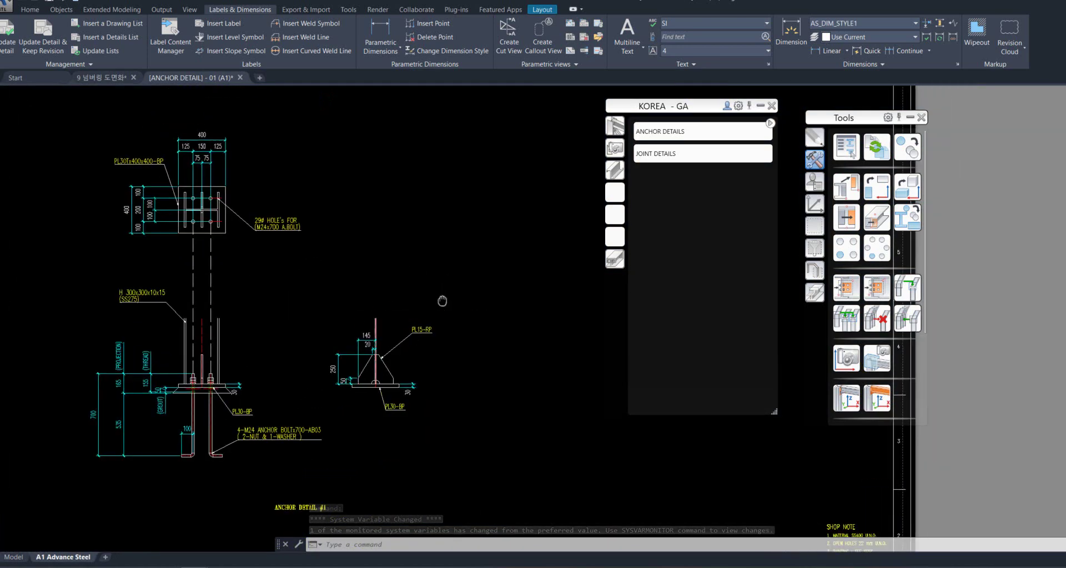
{"action": "scroll", "coordinate": [441, 302], "scroll_direction": "down", "scroll_amount": 2}
{"action": "scroll", "coordinate": [378, 379], "scroll_direction": "up", "scroll_amount": 2}
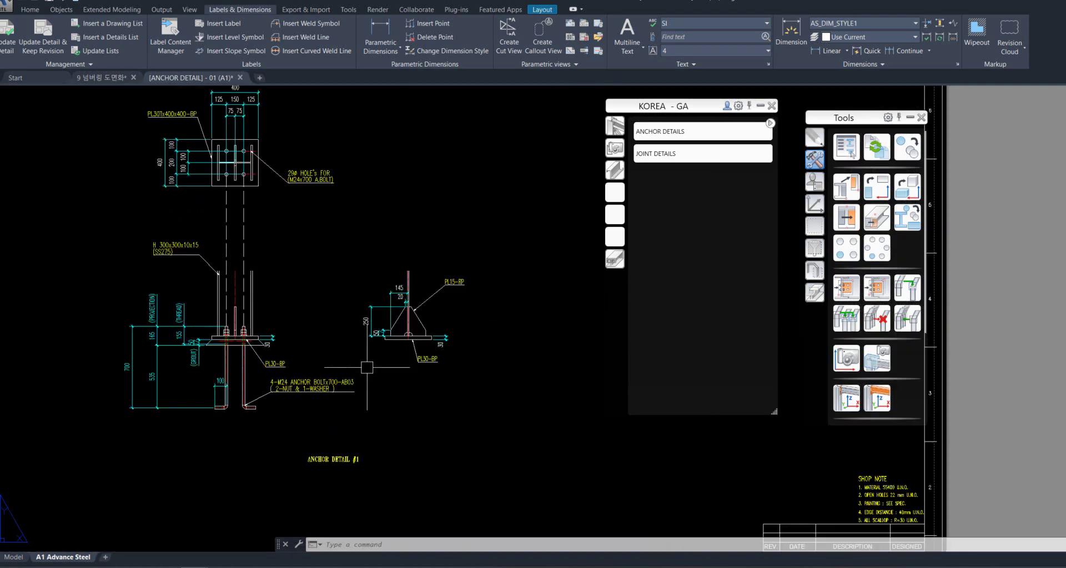
{"action": "mouse_move", "coordinate": [535, 416]}
{"action": "middle_mouse_down"}
{"action": "mouse_move", "coordinate": [519, 423]}
{"action": "mouse_move", "coordinate": [520, 401]}
{"action": "middle_mouse_up"}
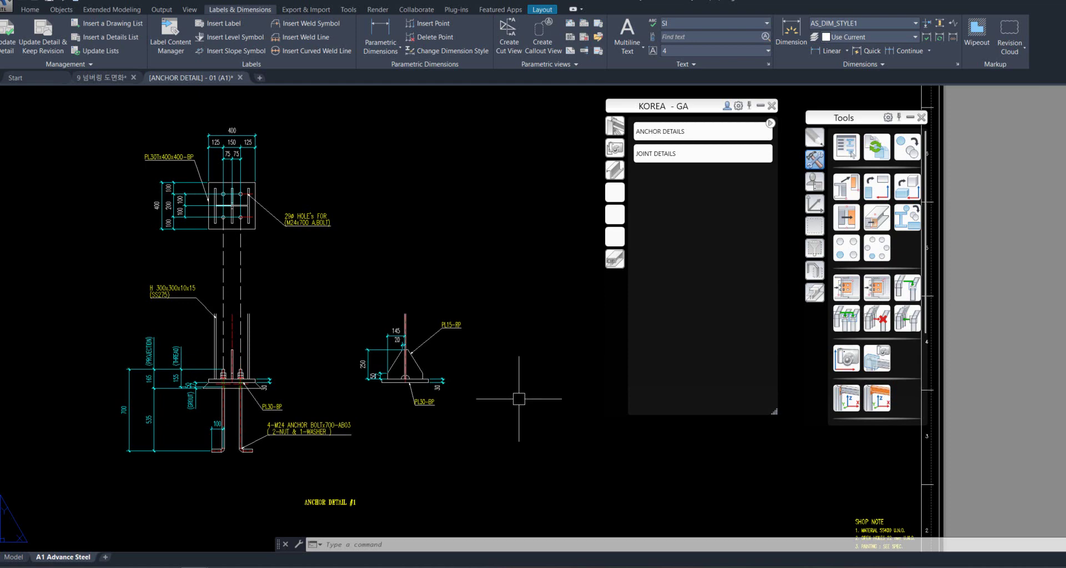